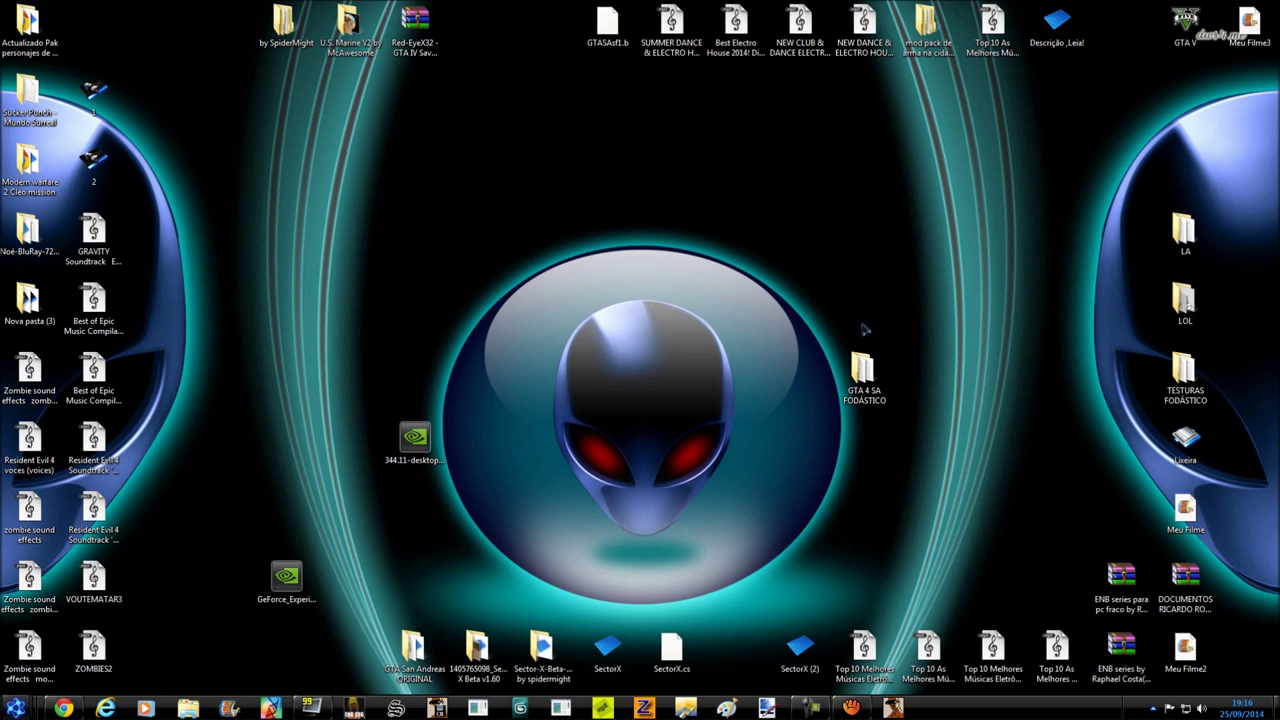
Launch GTA San Andreas and dismiss the gta_sa.exe entry-point error dialogs to reach the game's main menu
left_click(860, 368)
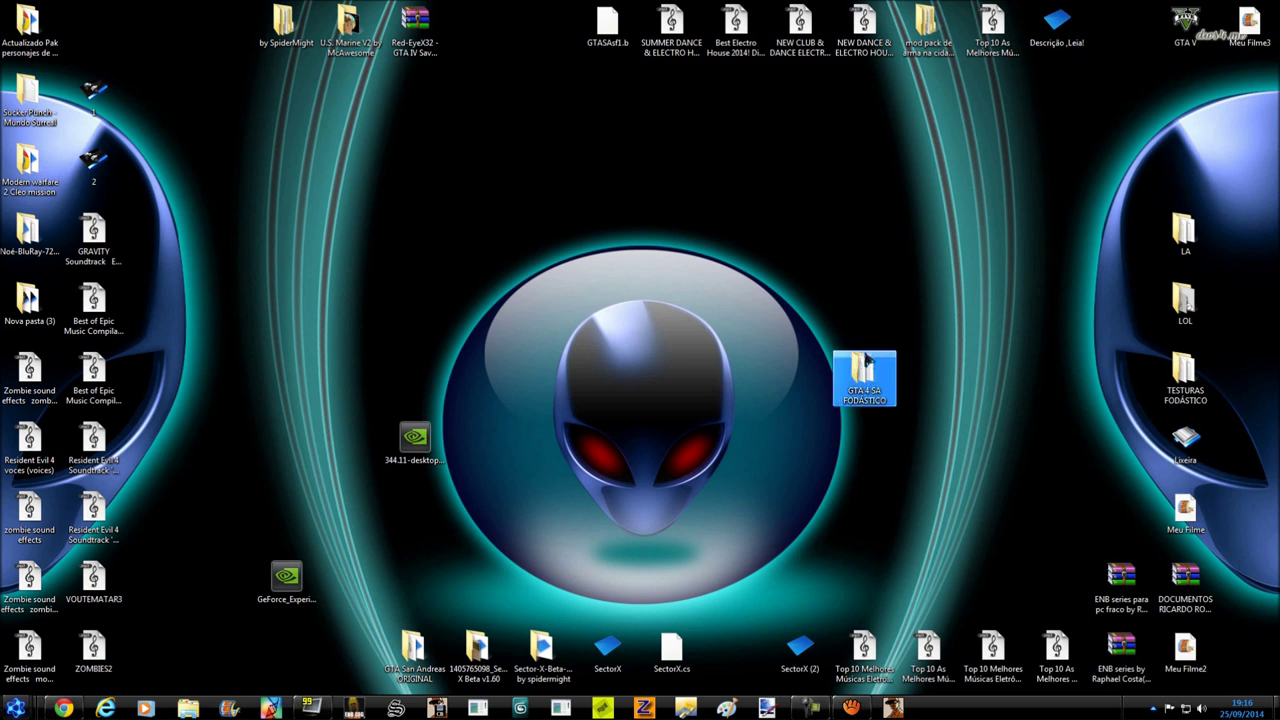
left_click(932, 366)
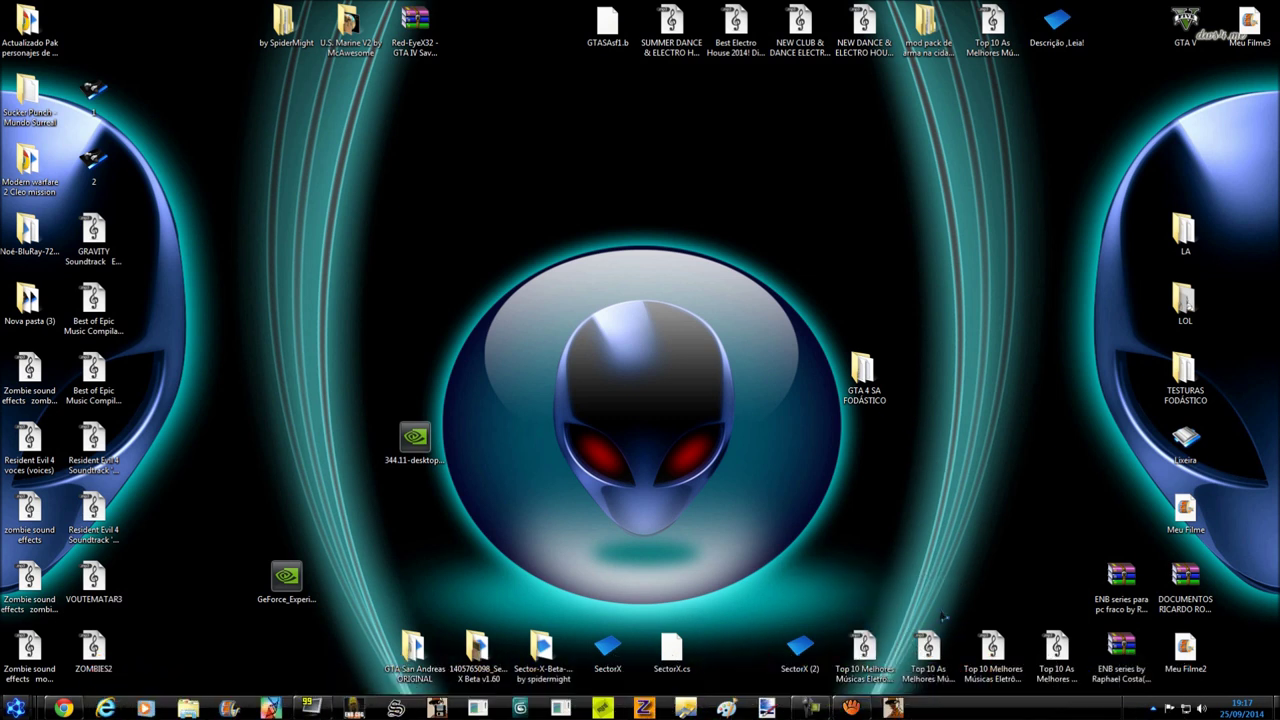
left_click(905, 710)
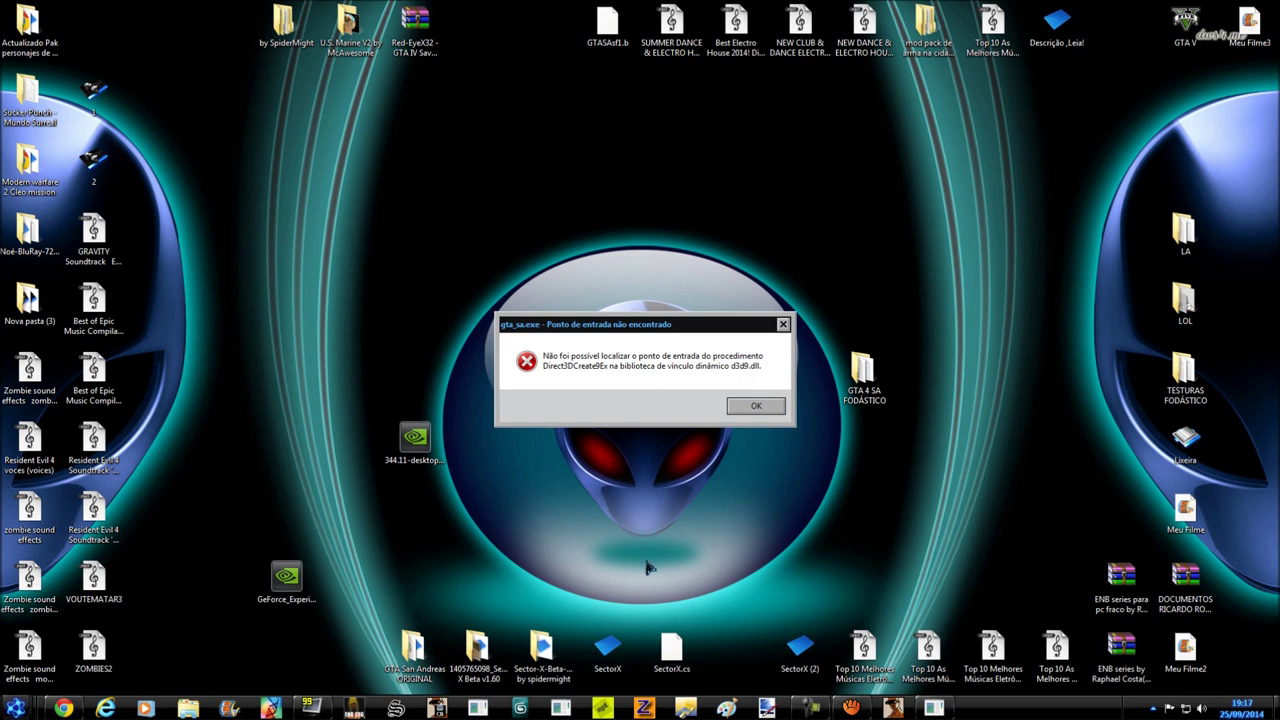
left_click(763, 409)
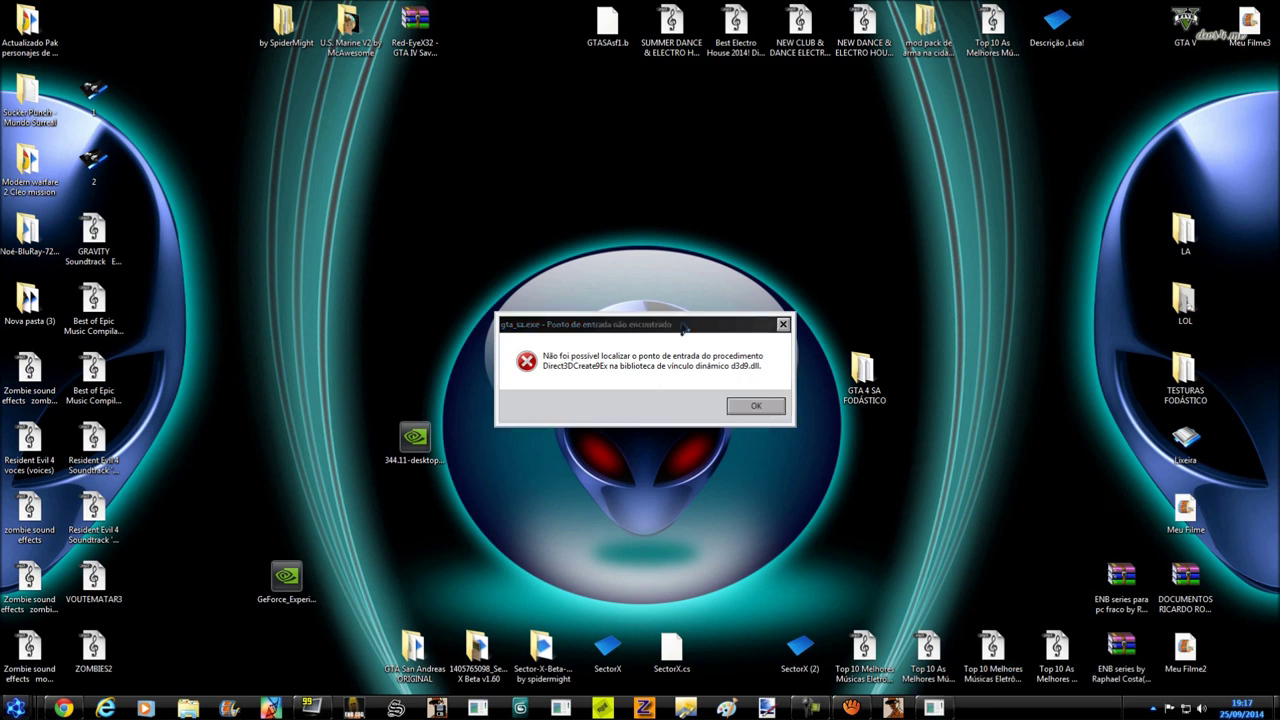
left_click(764, 507)
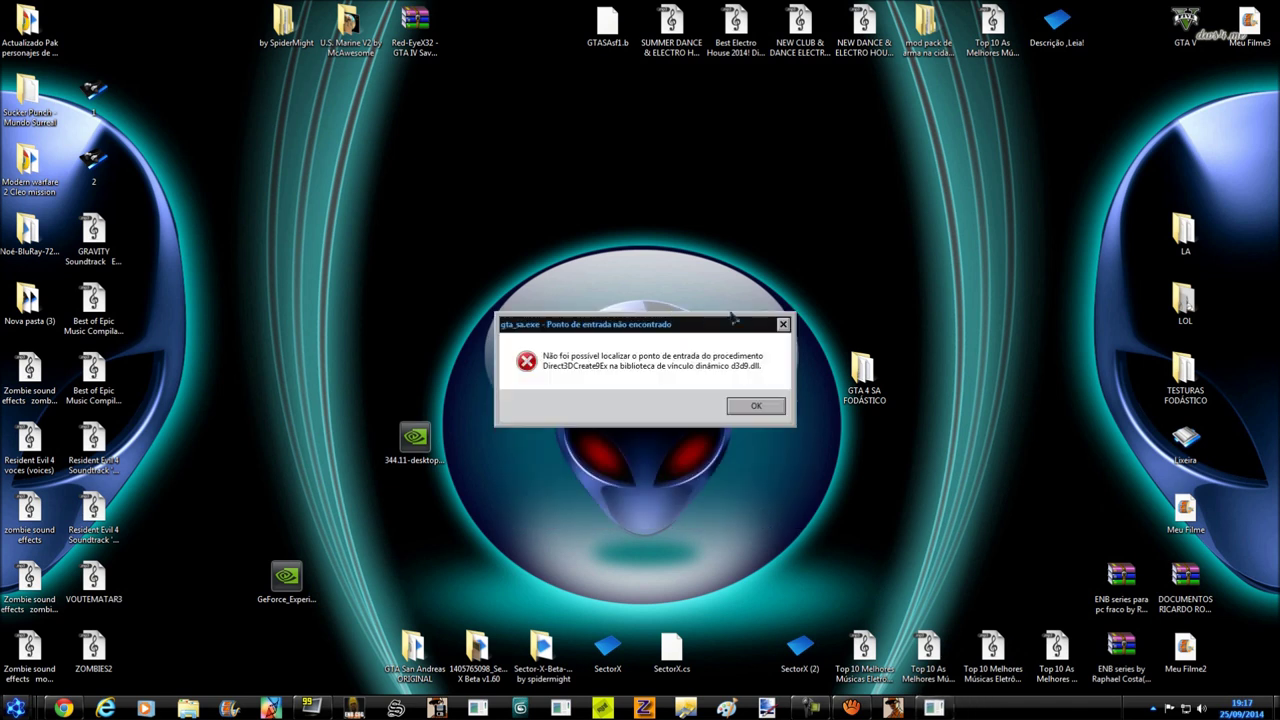
left_click(778, 267)
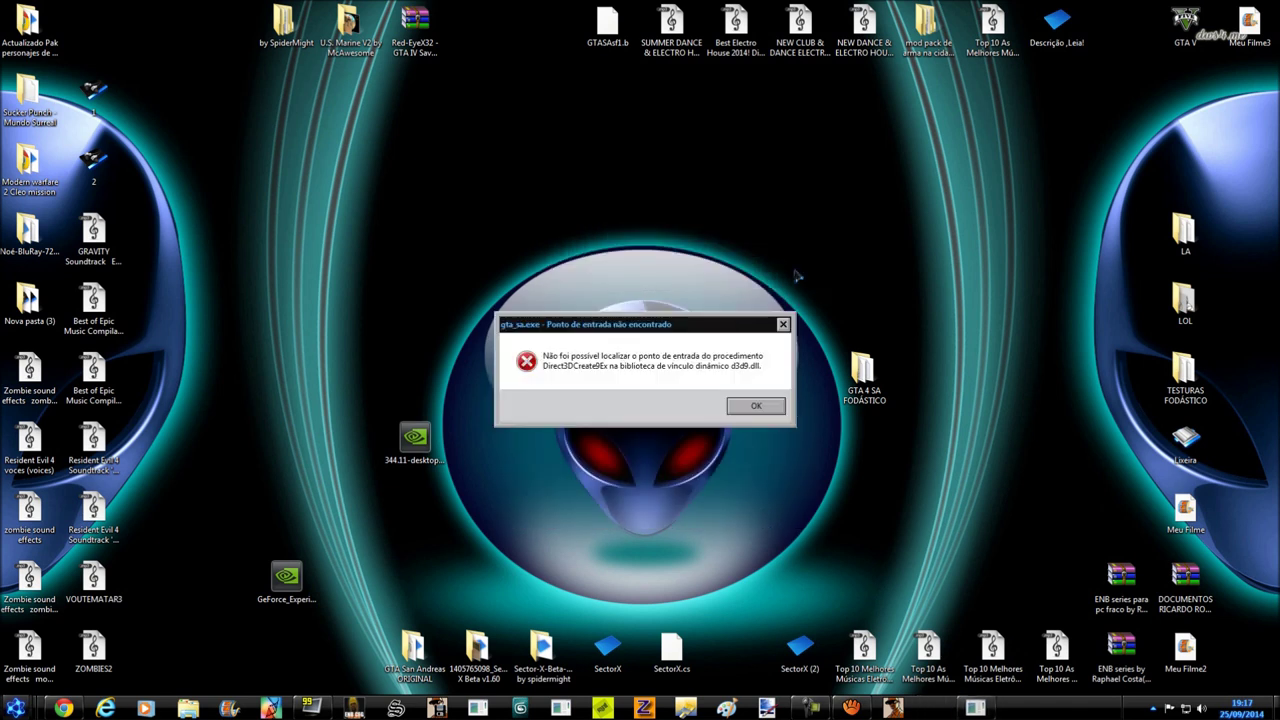
left_click(779, 408)
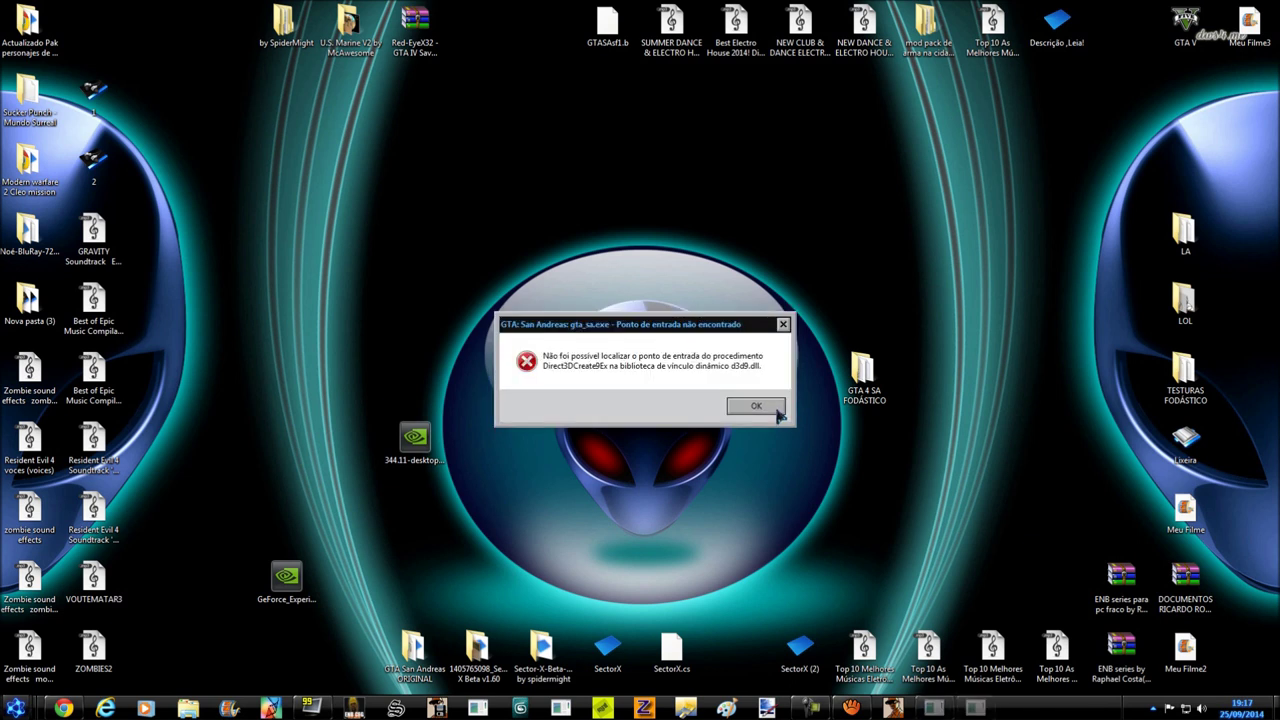
left_click(777, 411)
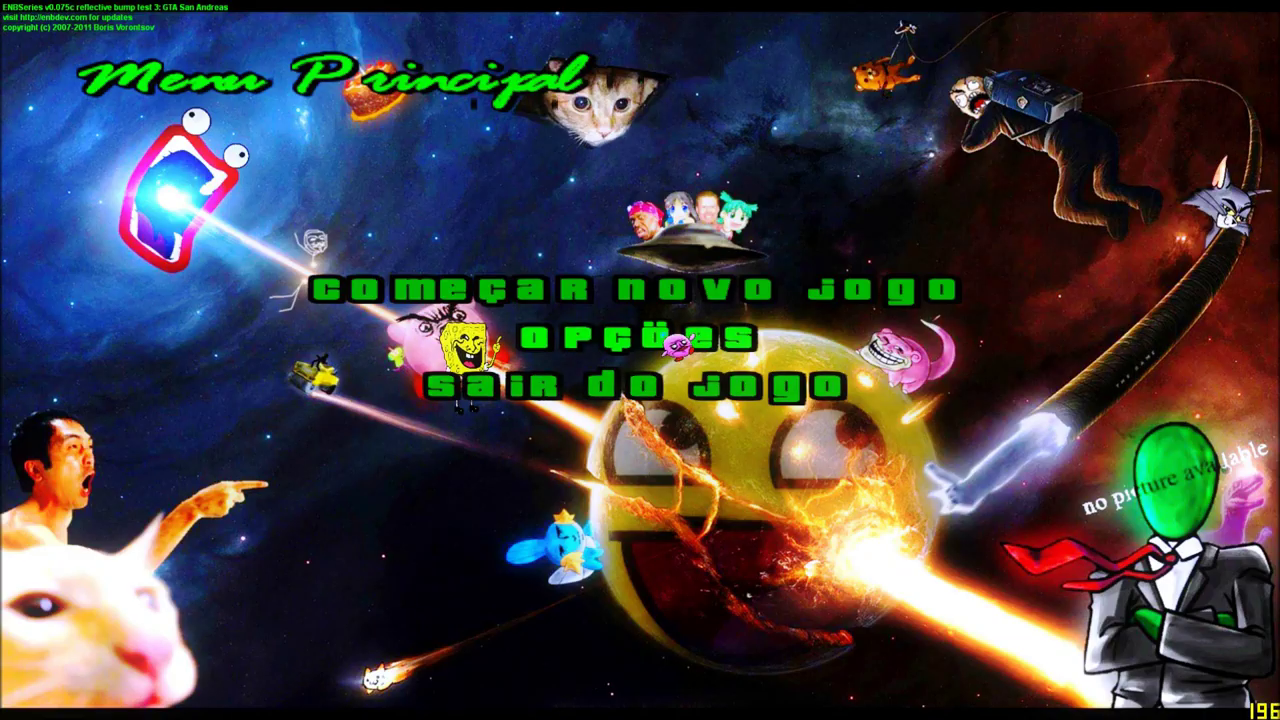
Leave the game's main menu, end the gta_sa.exe process in Task Manager, and close Task Manager
key("Return")
key("Down")
key("Return")
left_click(662, 355)
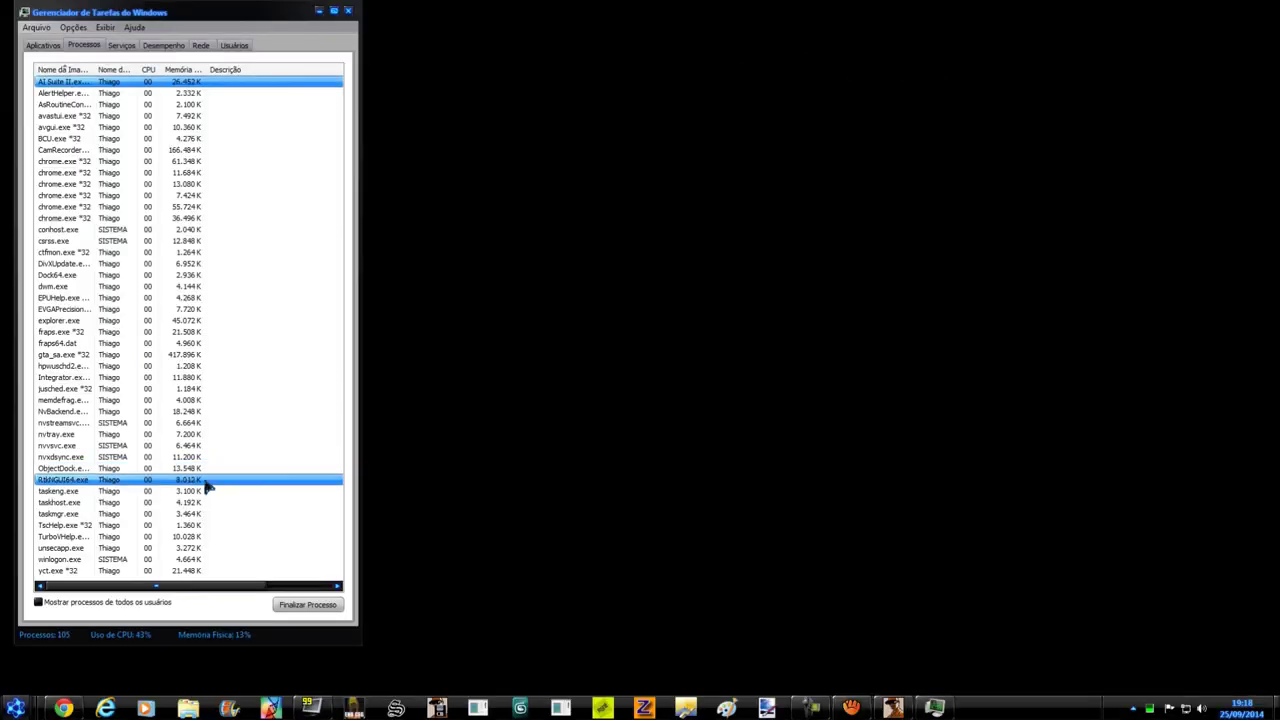
mouse_move(208, 486)
left_mouse_down()
mouse_move(234, 508)
mouse_move(108, 405)
mouse_move(106, 356)
left_mouse_up()
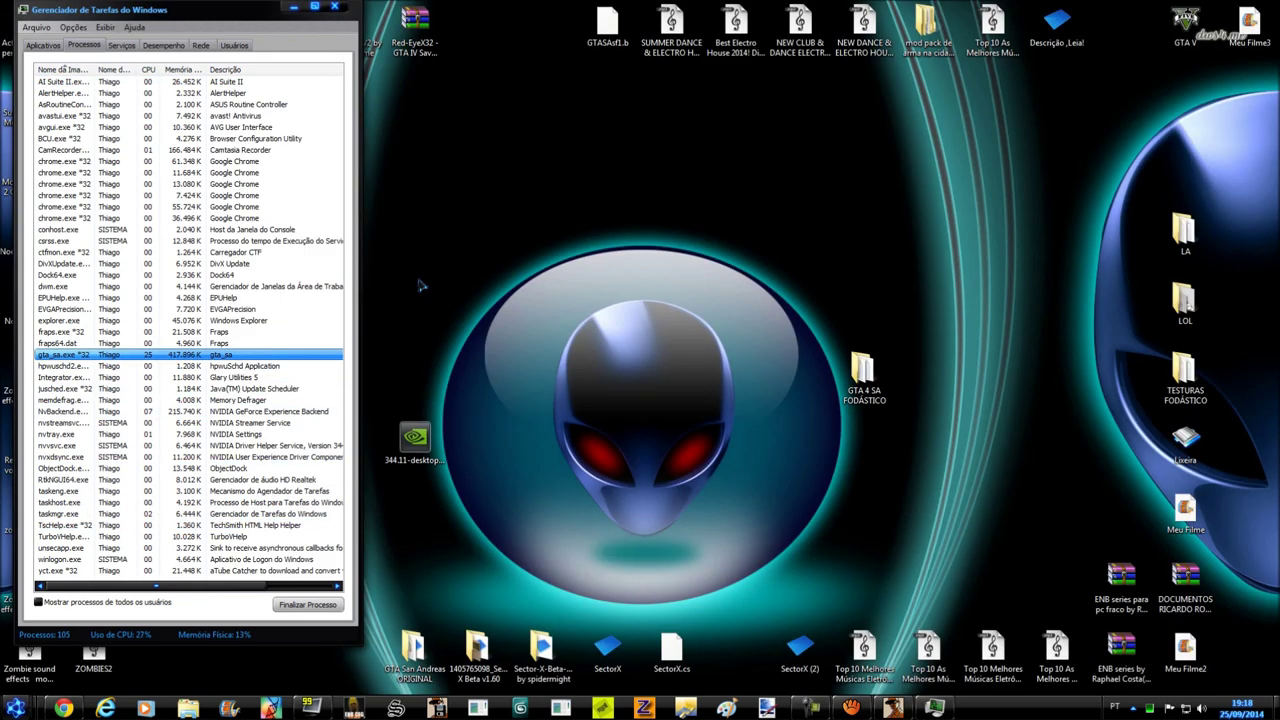
key("alt+F4")
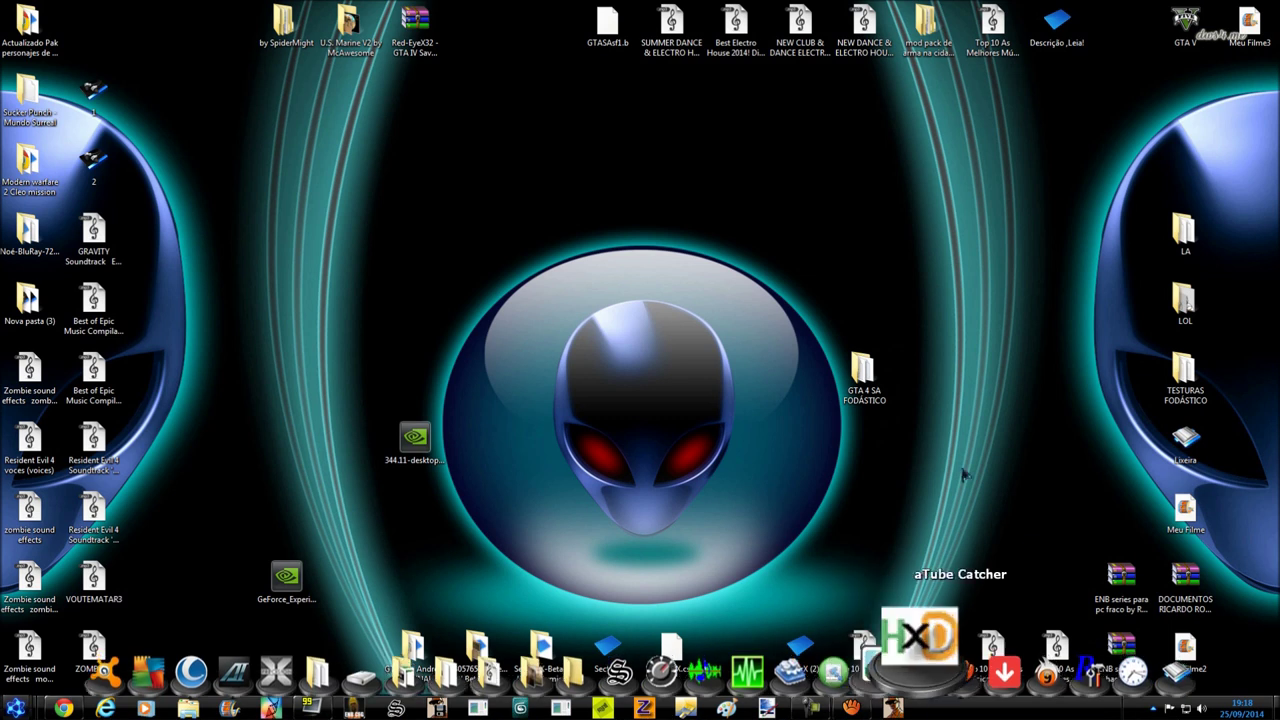
Launch the game again, dismiss the entry-point error dialogs, and quit through Sair do Jogo
mouse_move(924, 712)
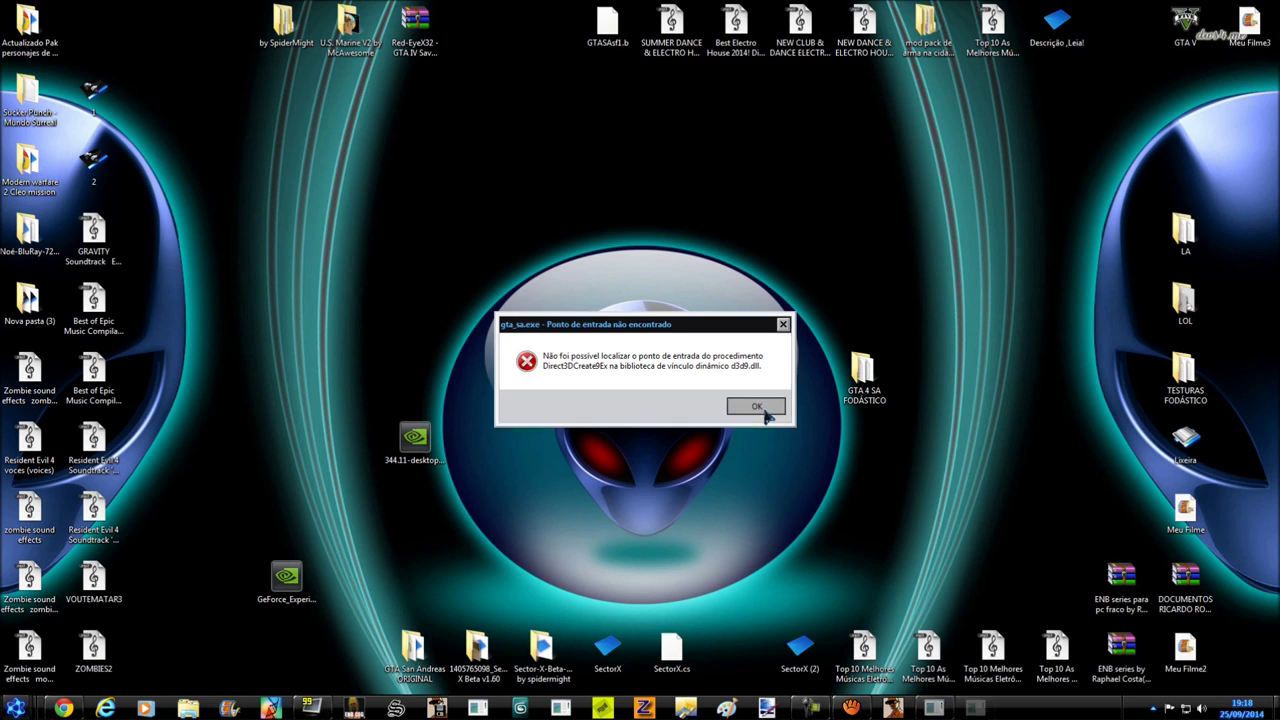
left_click(757, 406)
left_click(766, 414)
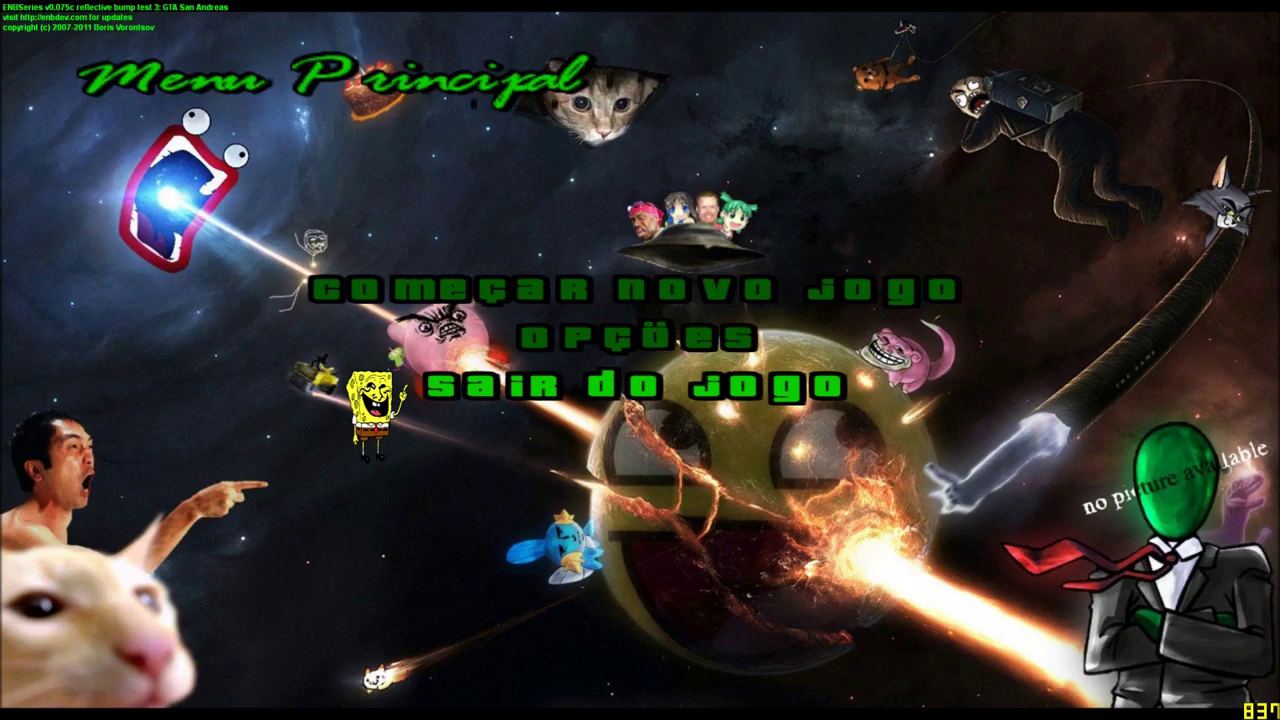
left_click(400, 378)
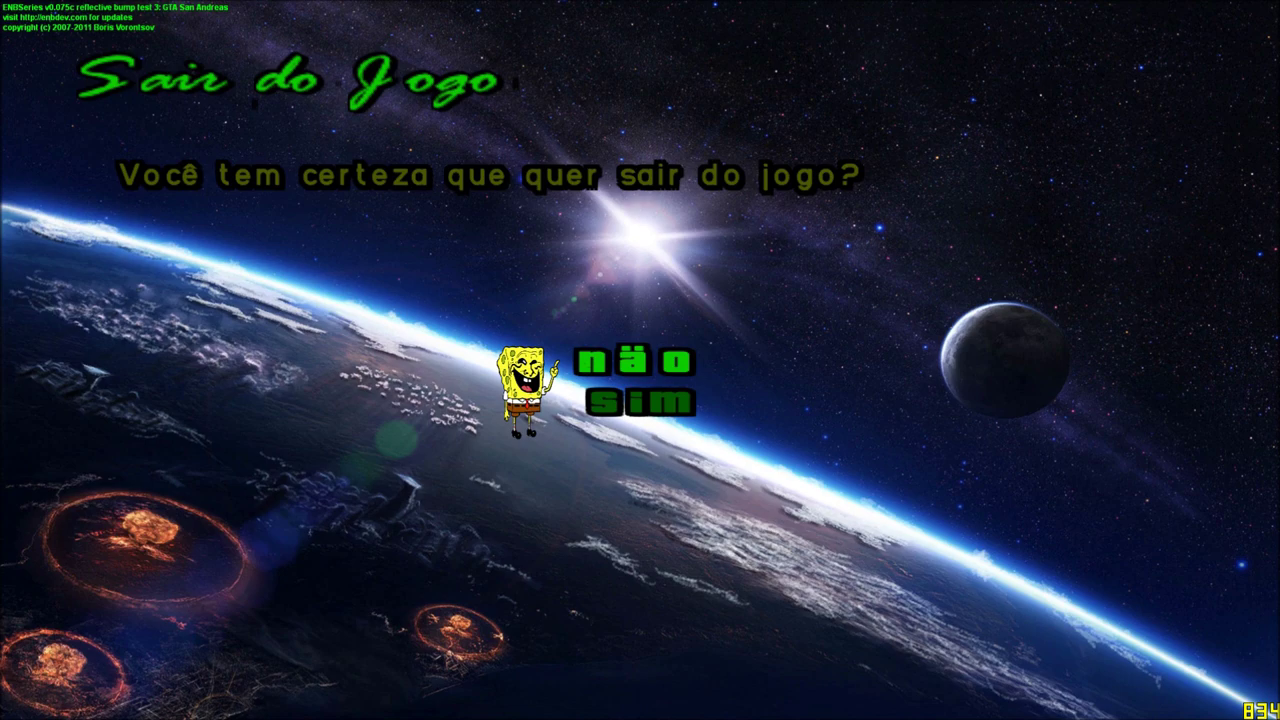
key("Return")
Move d3d9.dll out of the GTA 4 SA FODÁSTICO folder onto the desktop
double_click(865, 375)
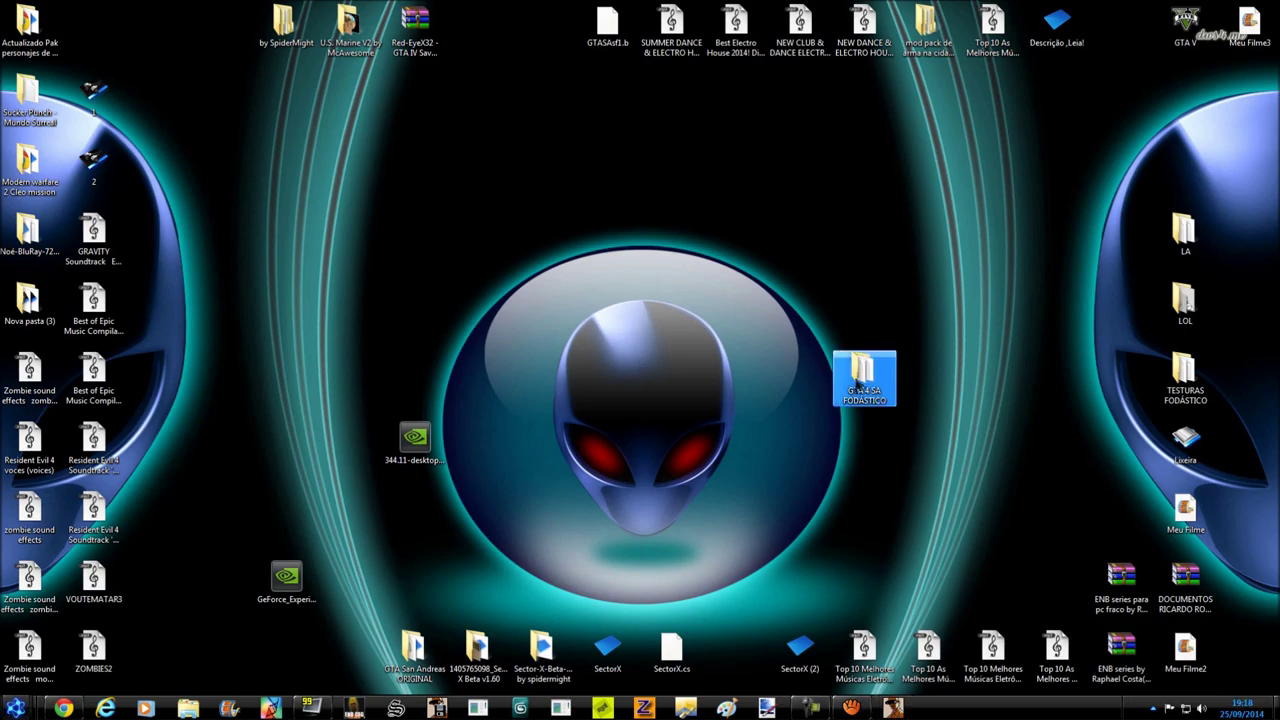
scroll(868, 470, "down", 5)
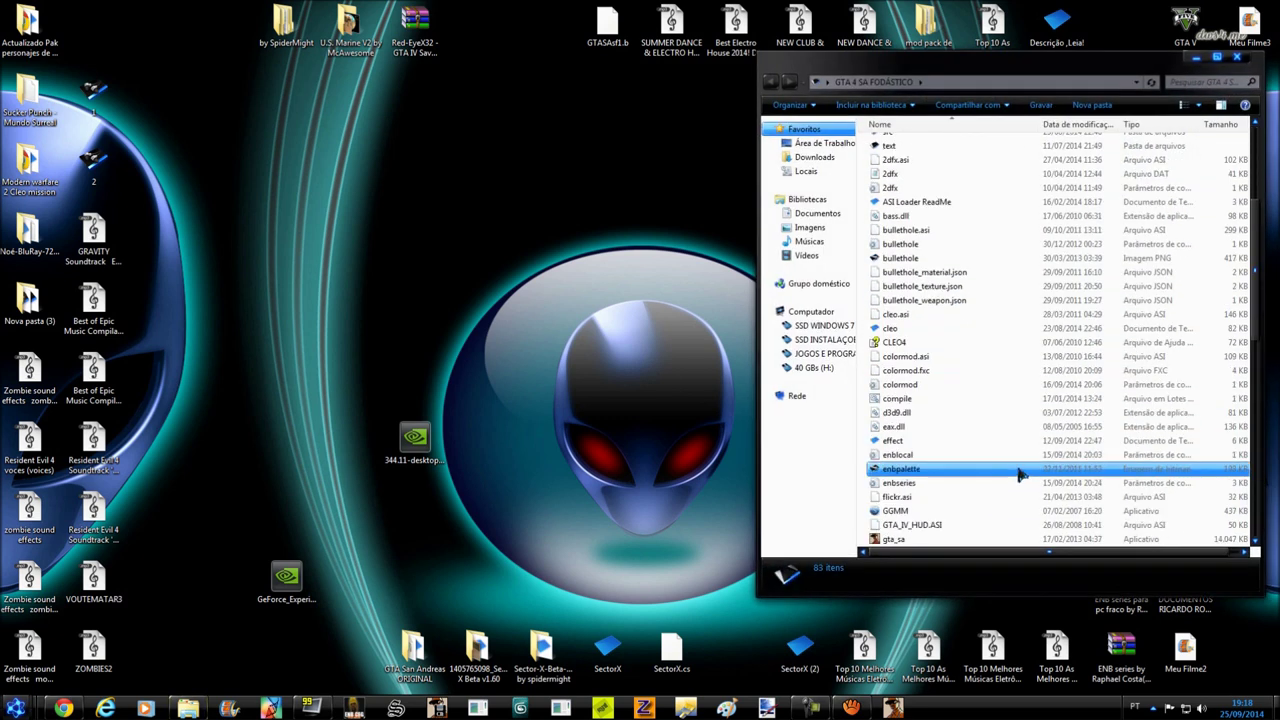
left_click(868, 470)
scroll(870, 450, "down", 1)
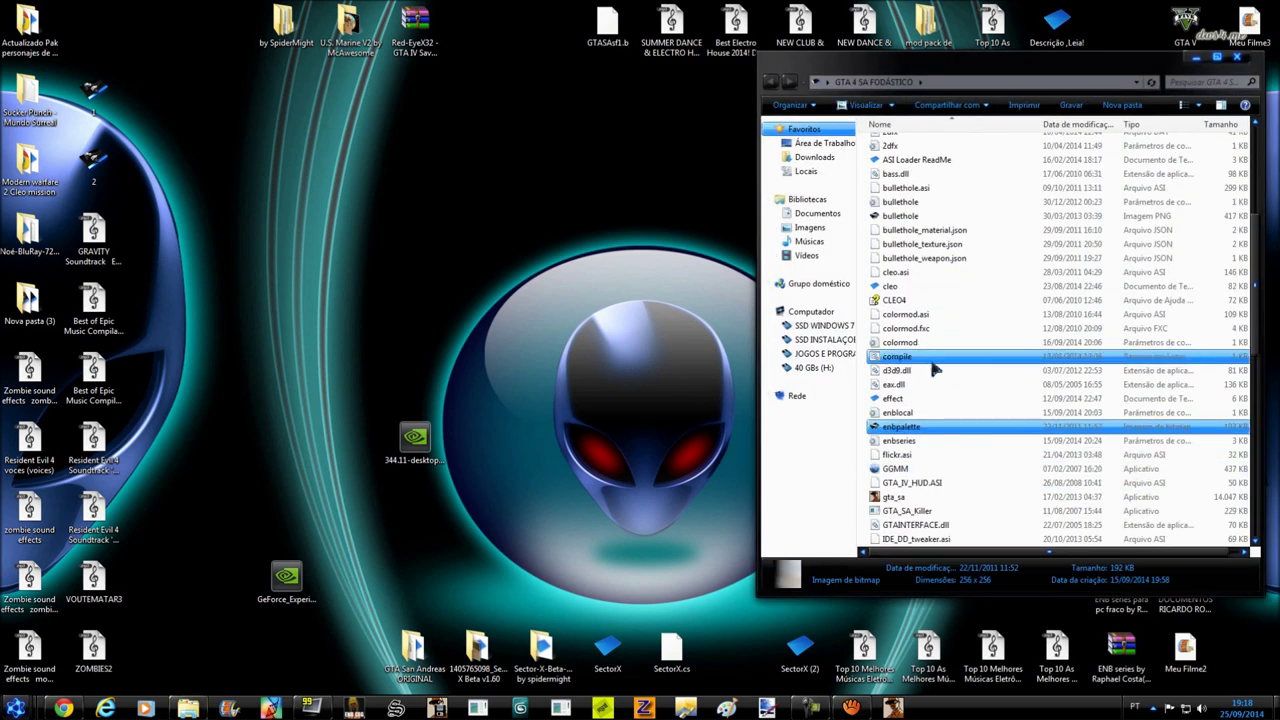
left_click(888, 372)
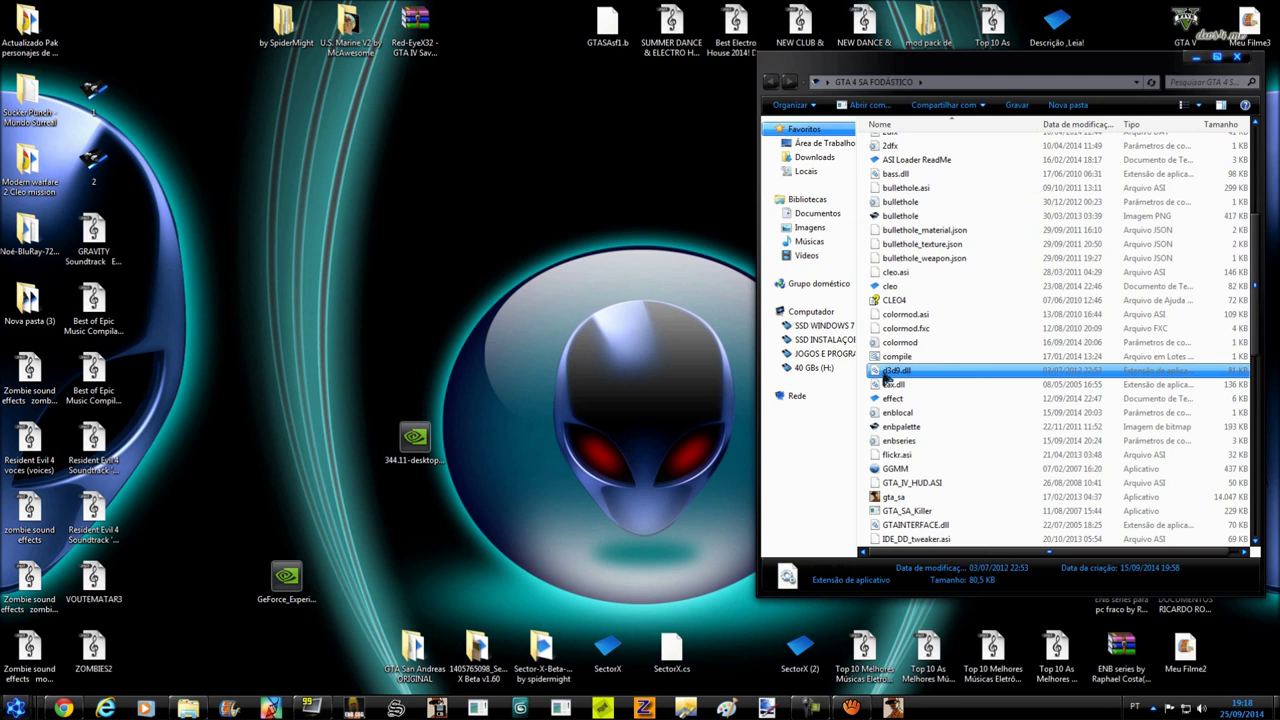
left_click_drag(905, 374, 742, 385)
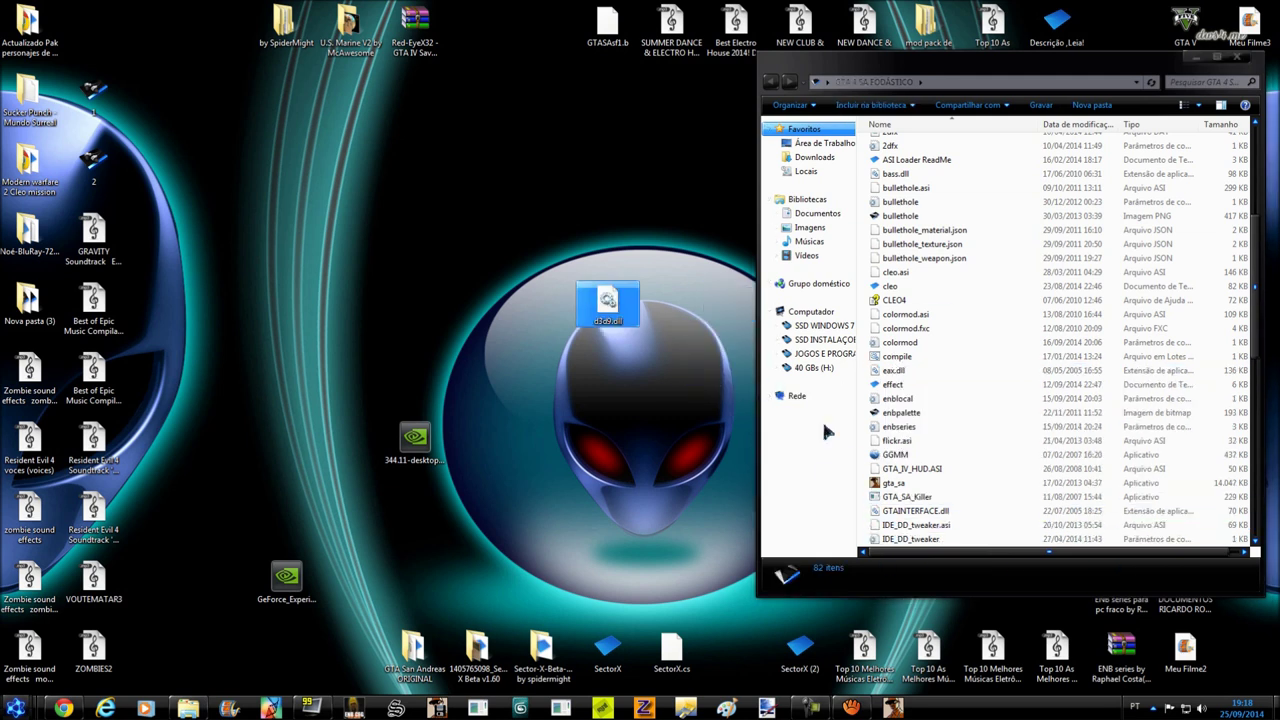
Run gta_sa from the game folder and start a game session from the Jogo menu
double_click(905, 484)
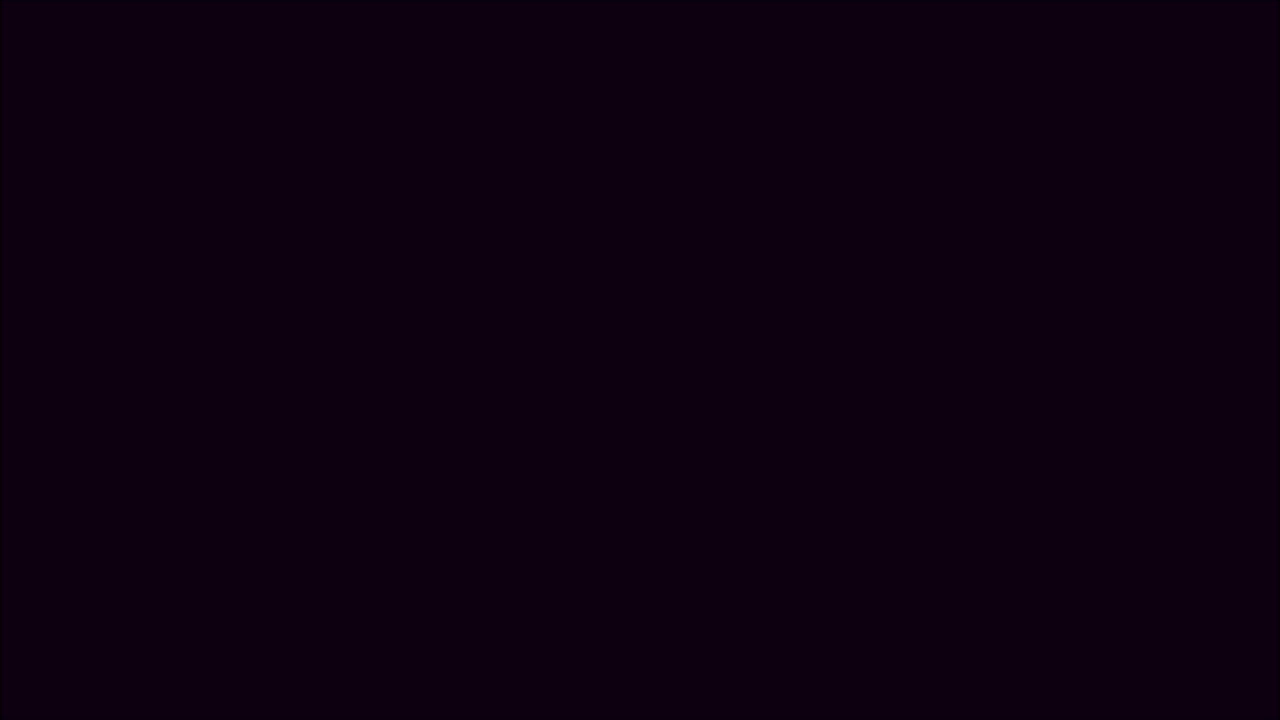
key("Return")
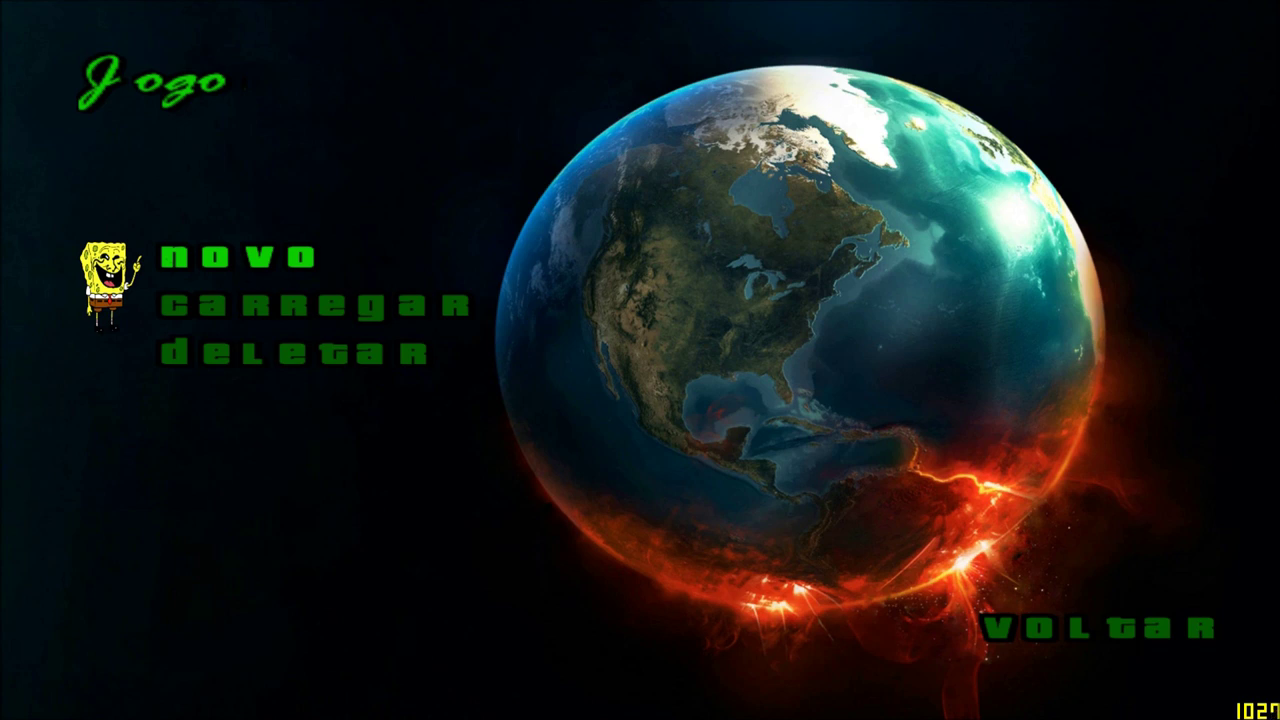
key("Down")
key("Down")
key("Up")
key("Return")
key("Return")
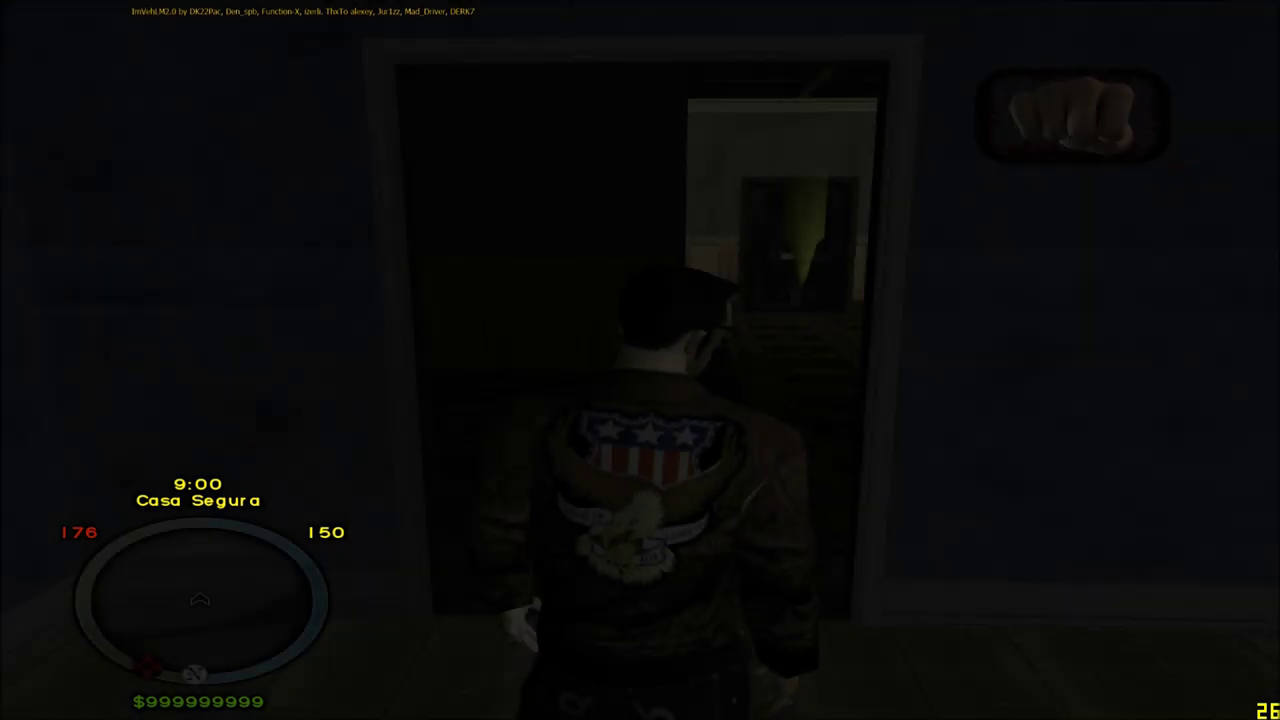
Quit the running game session to the desktop through the pause menu
key("Escape")
key("Up")
key("Return")
key("Down")
key("Return")
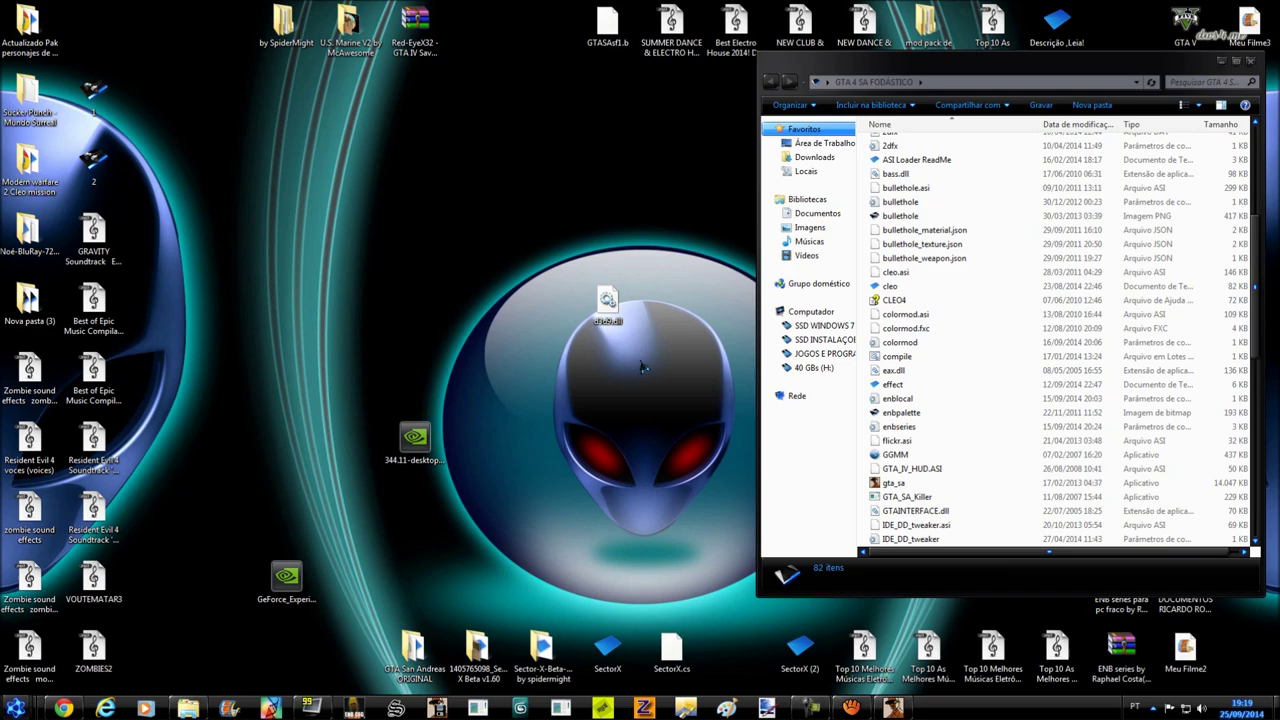
Move d3d9.dll from the desktop back into the GTA 4 SA FODÁSTICO folder, relaunch the game, and close the folder window
left_click_drag(607, 303, 935, 318)
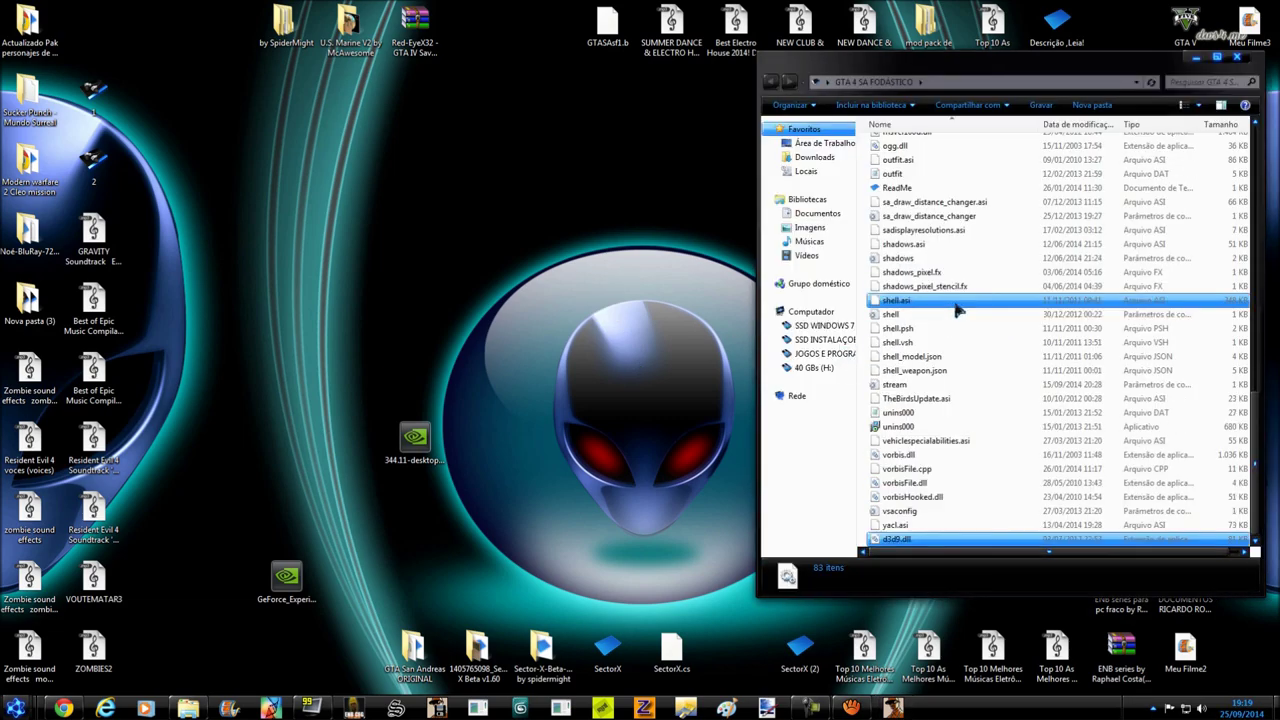
scroll(950, 345, "up", 10)
left_click(890, 707)
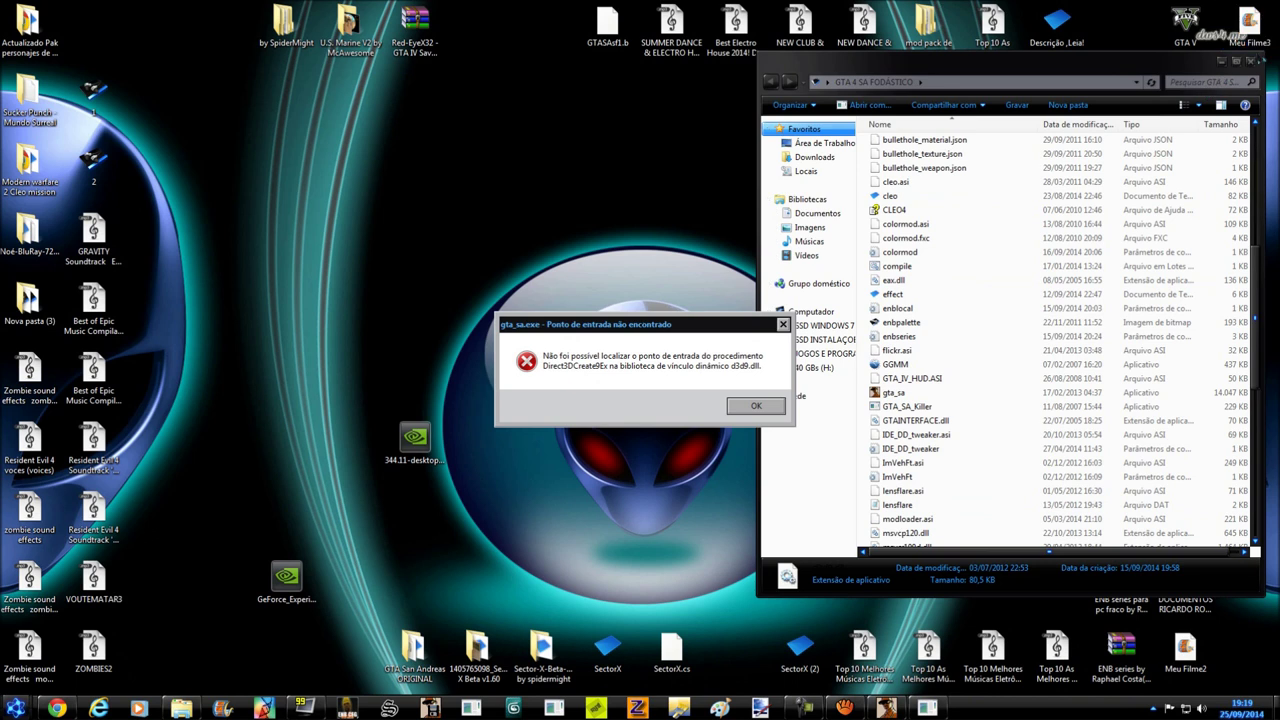
left_click(1250, 60)
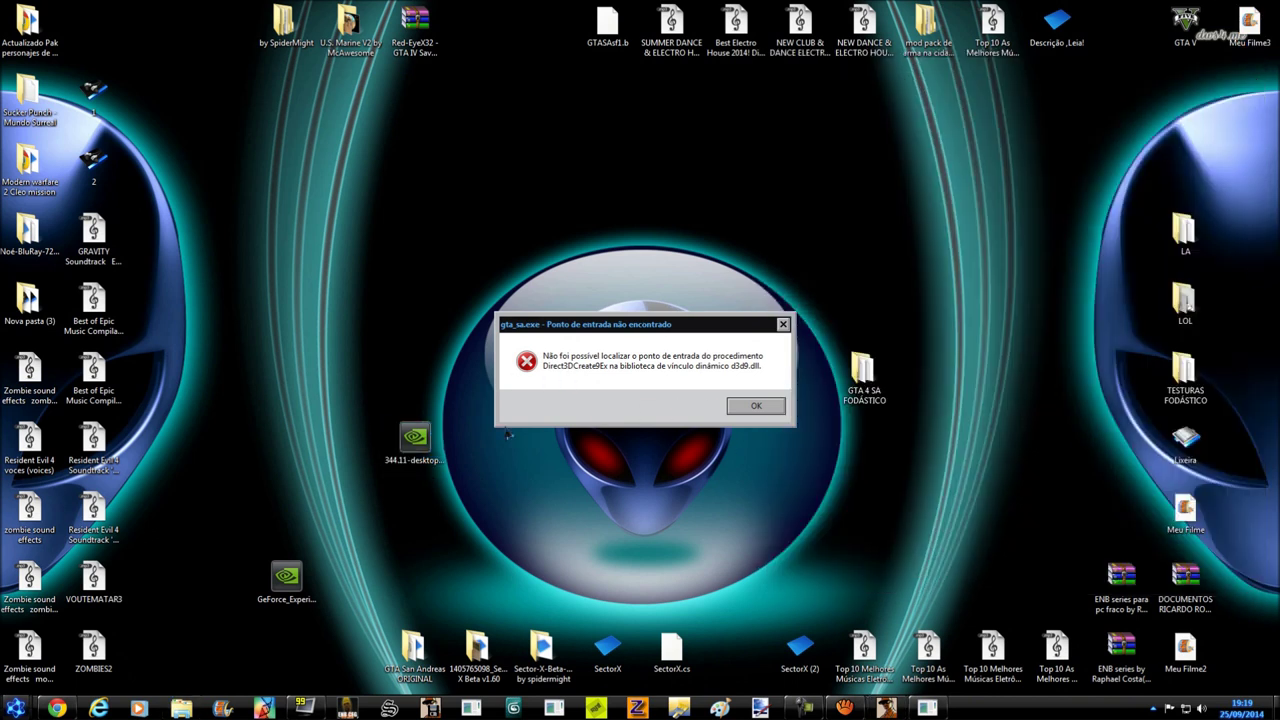
left_click_drag(418, 440, 352, 442)
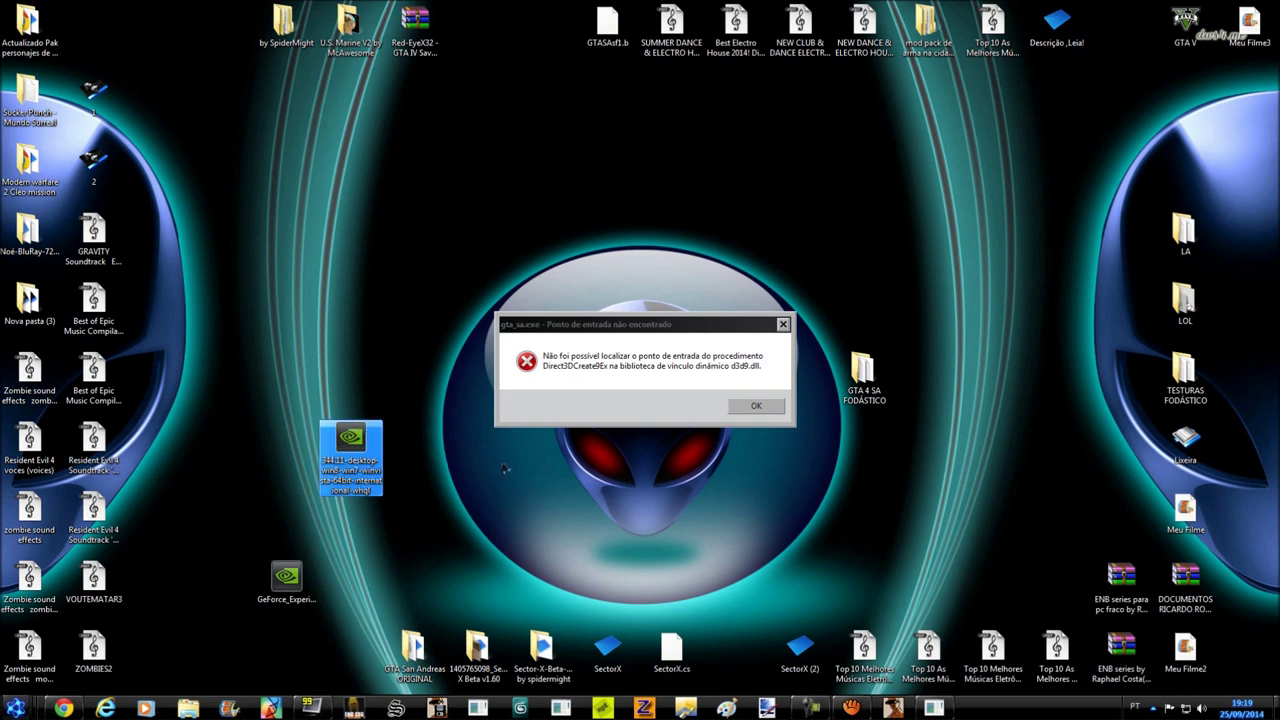
left_click_drag(378, 492, 407, 481)
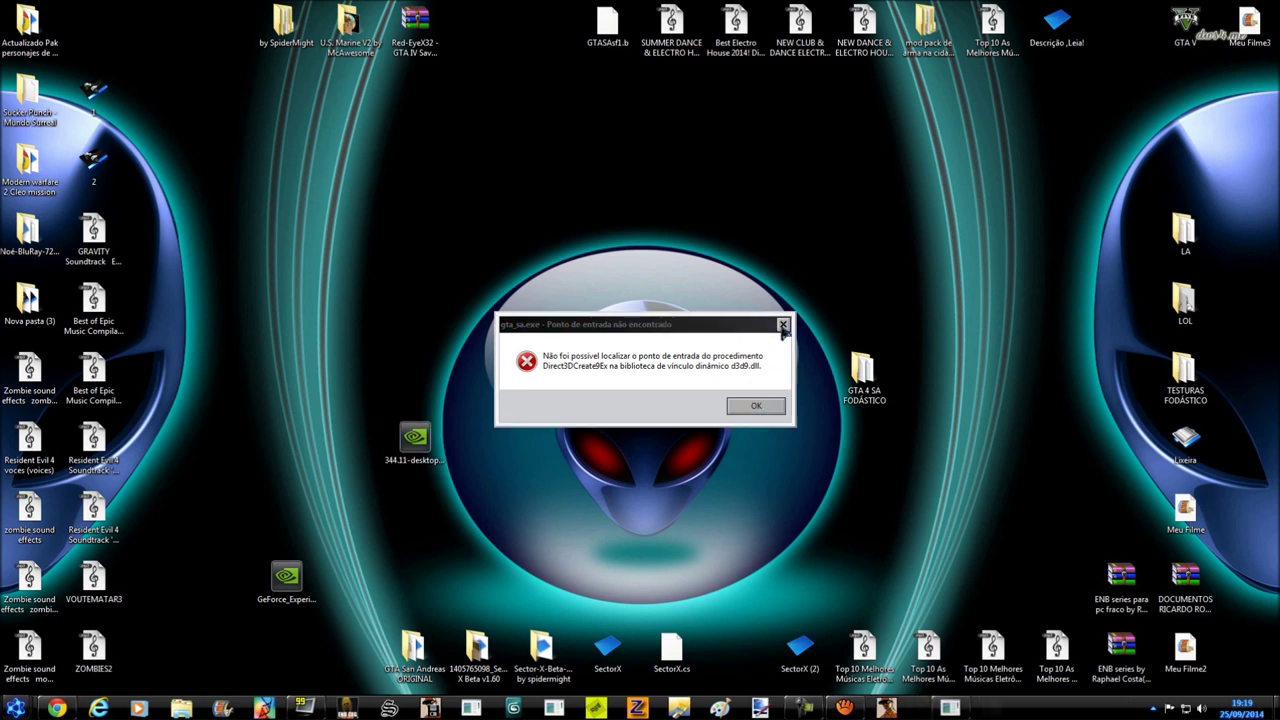
Dismiss the gta_sa.exe entry-point error dialogs and quit the game from its main menu
left_click(784, 327)
left_click(784, 327)
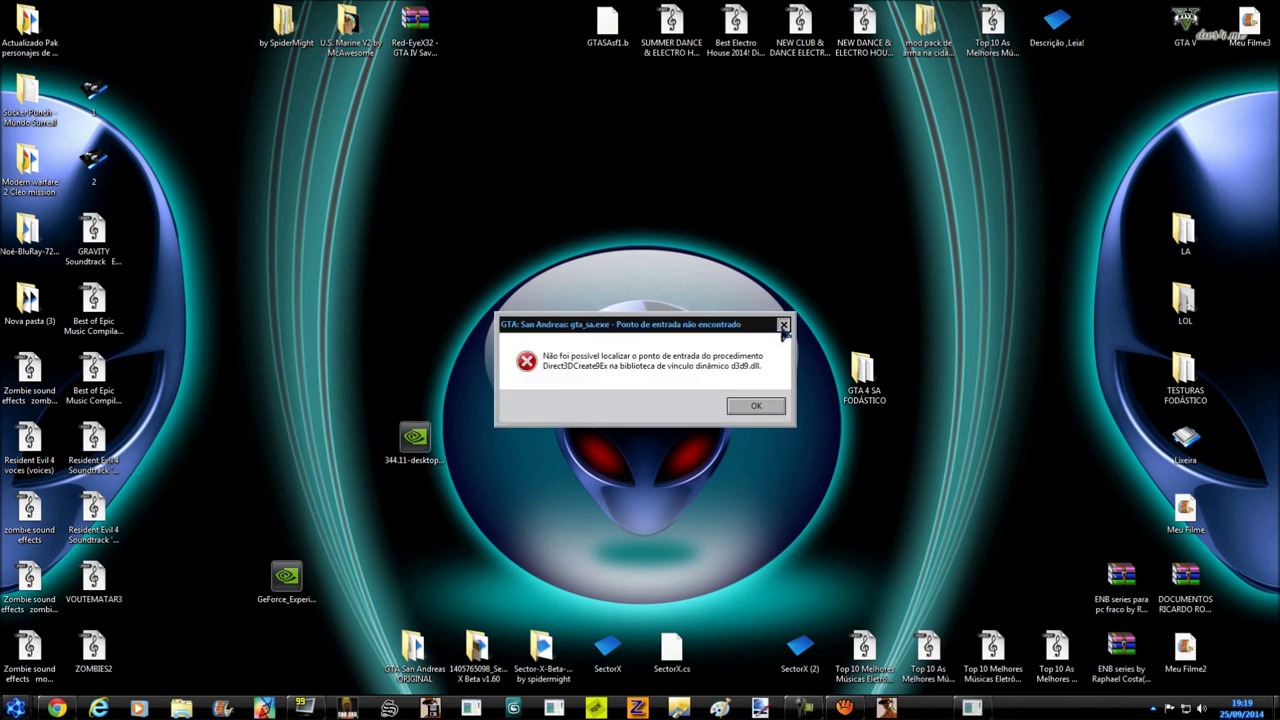
left_click(784, 327)
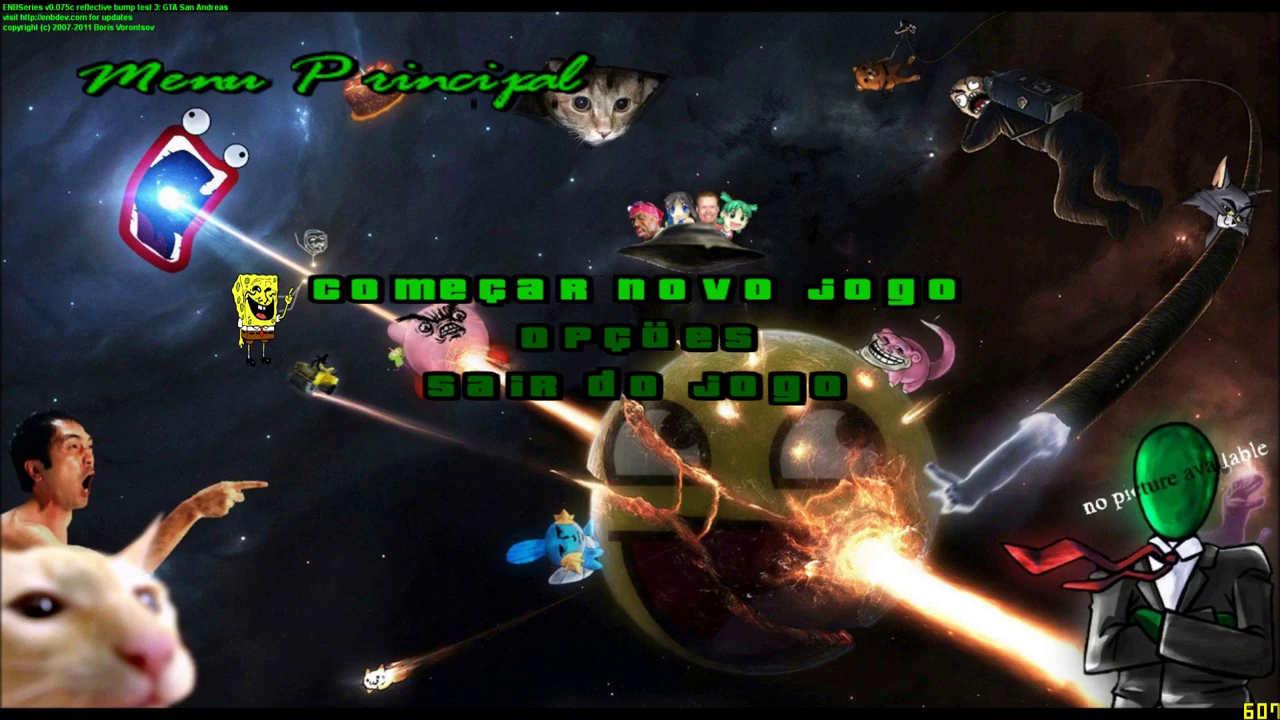
key("Down")
key("Down")
key("Return")
key("Down")
key("Return")
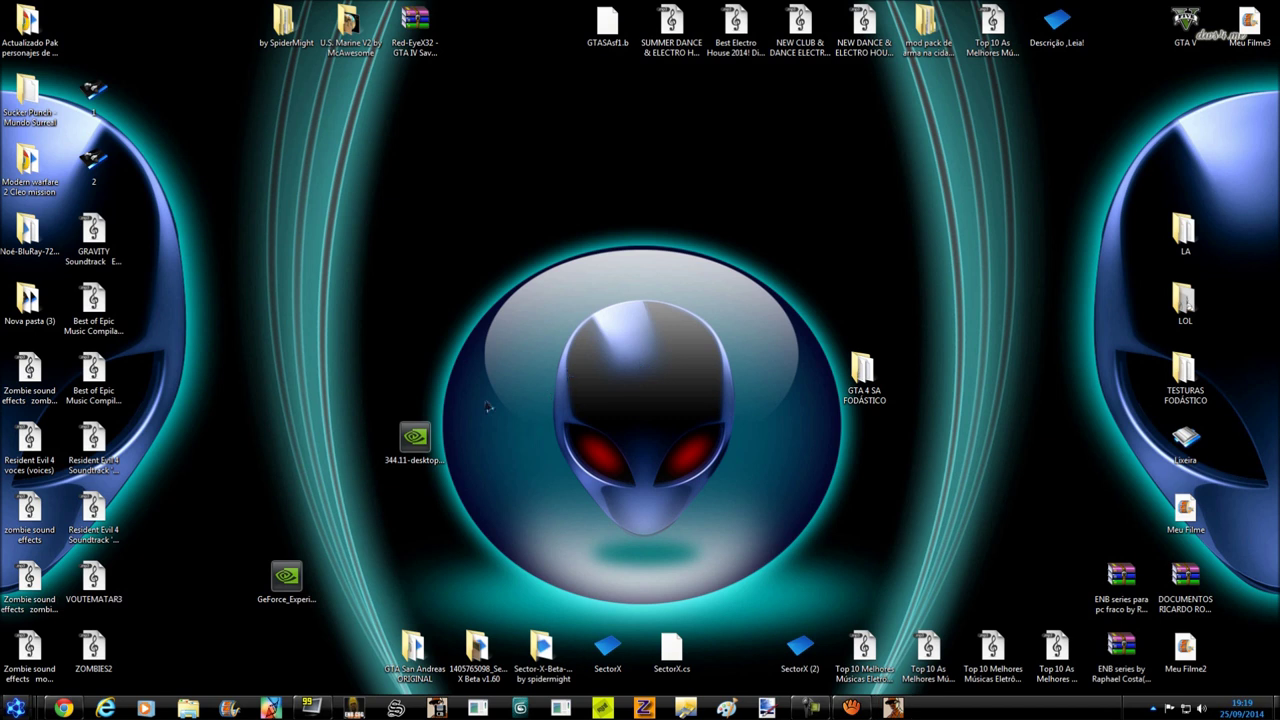
Open NVIDIA GeForce Experience through its hidden notification-area program
left_click(414, 442)
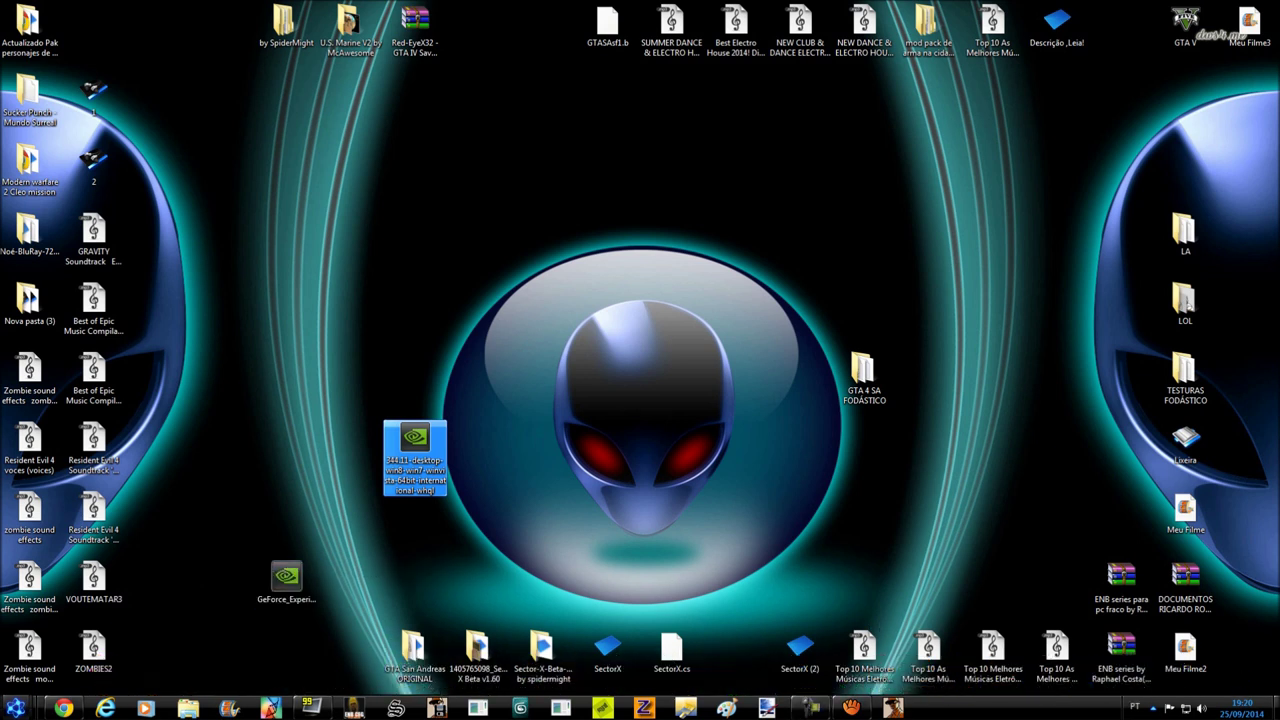
left_click(1153, 707)
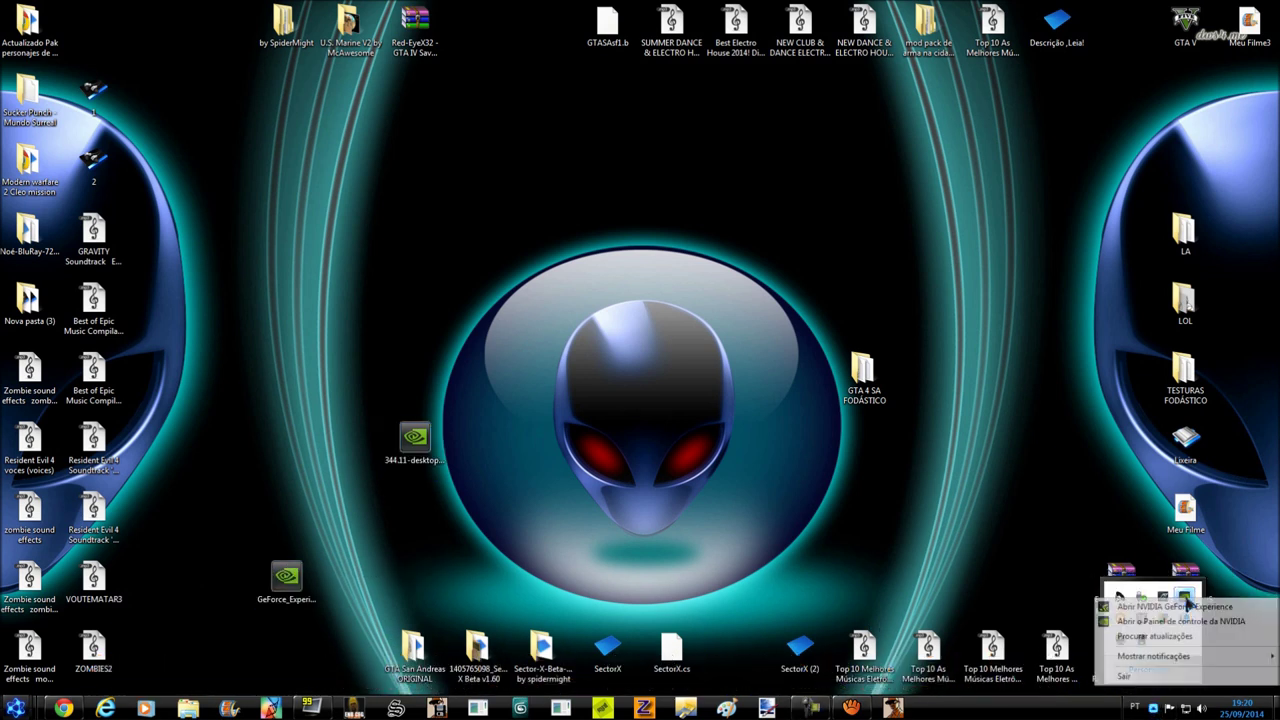
right_click(1185, 598)
key("Escape")
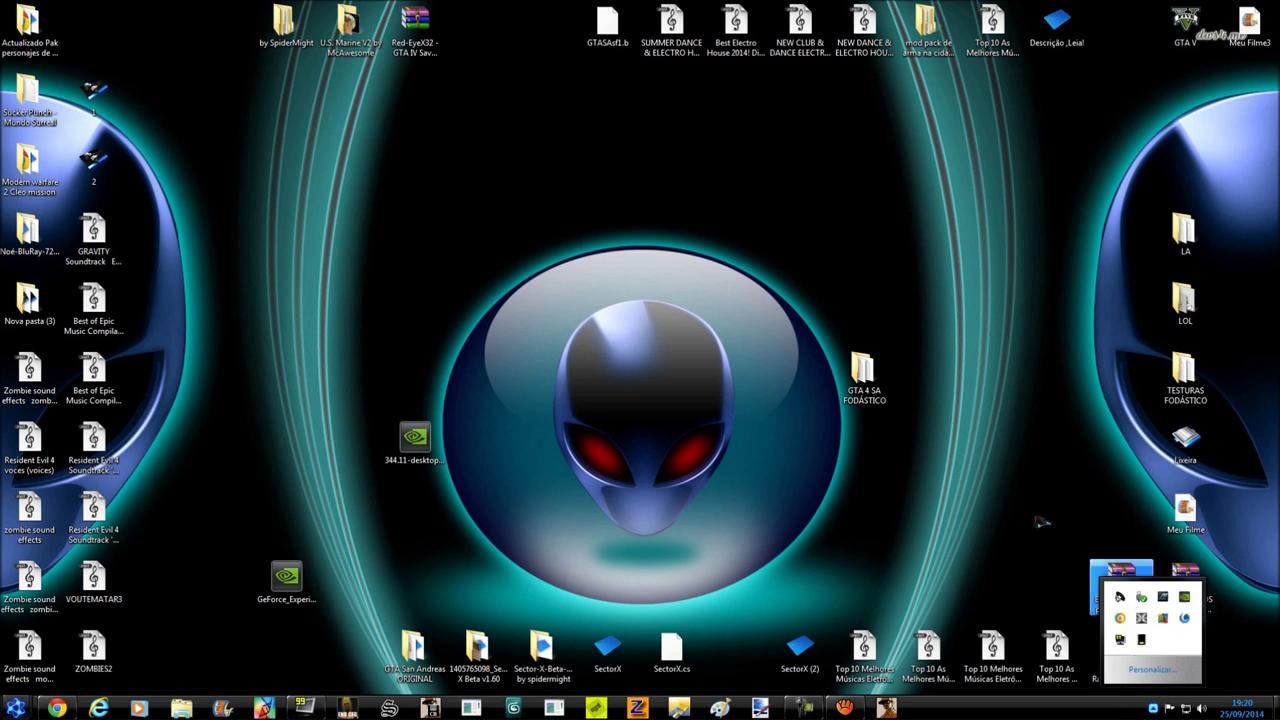
left_click(1185, 598)
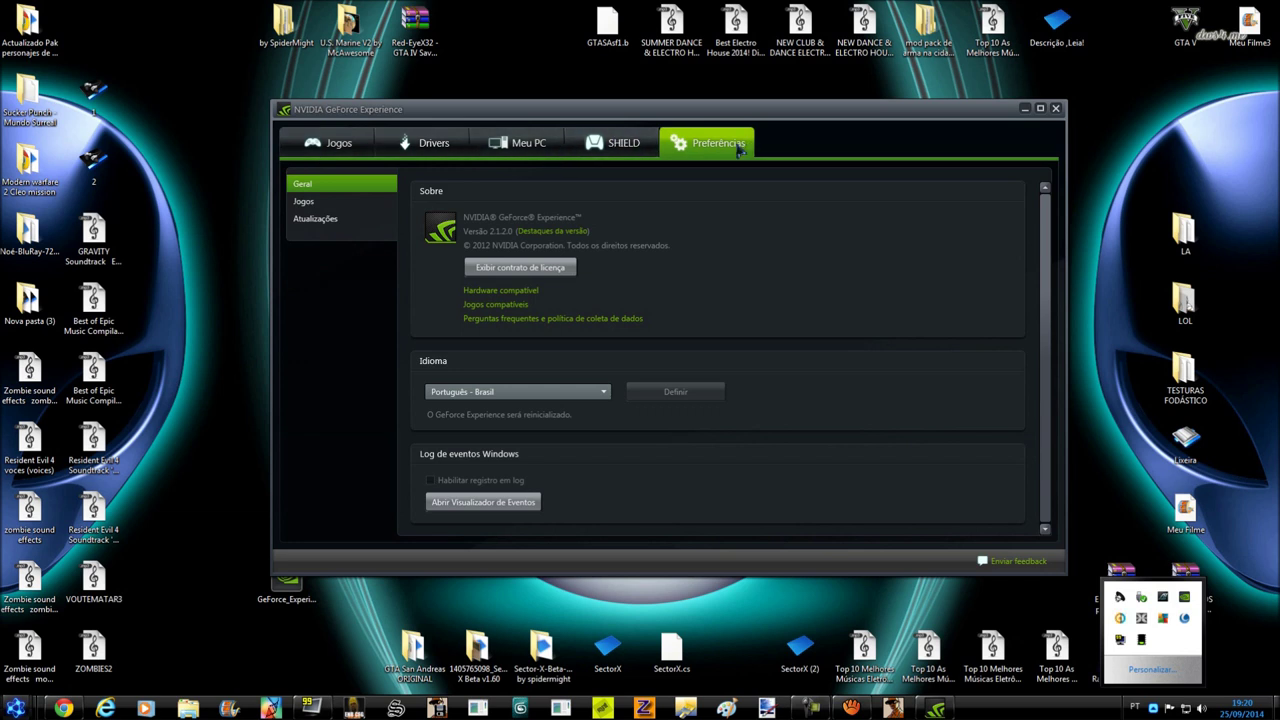
Scan for compatible games in the GeForce Experience games section
left_click(328, 124)
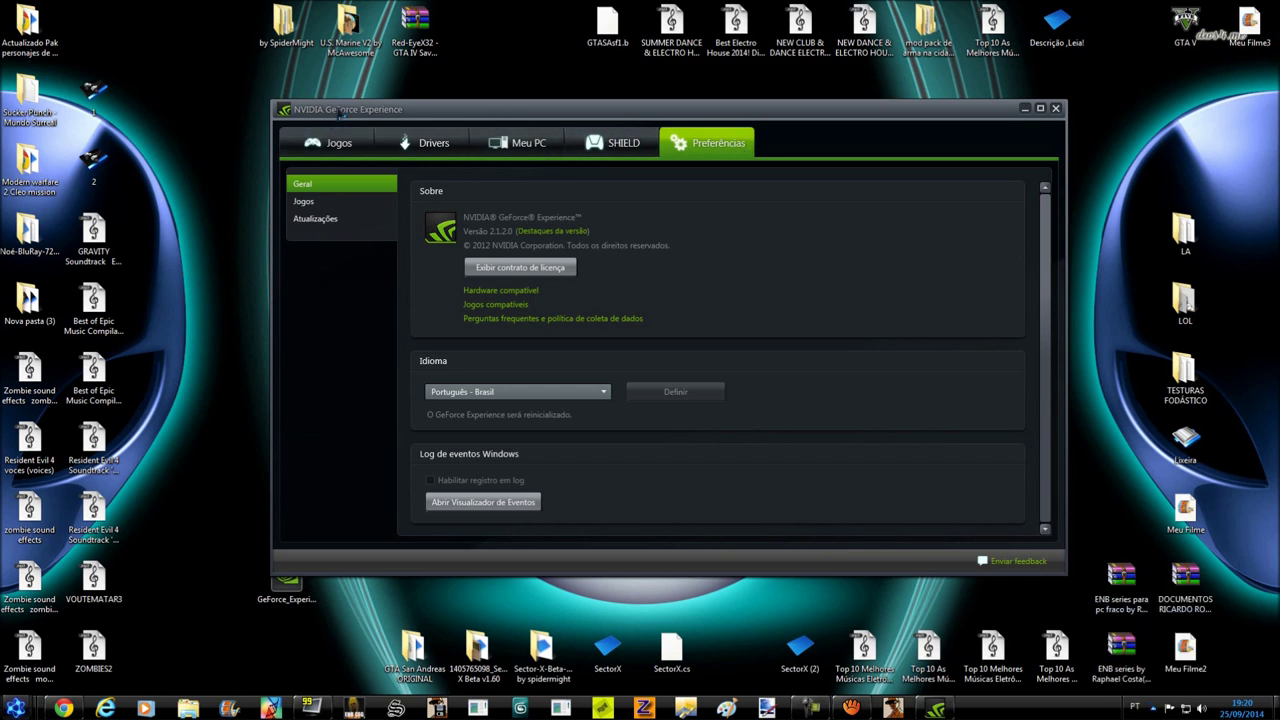
left_click(373, 141)
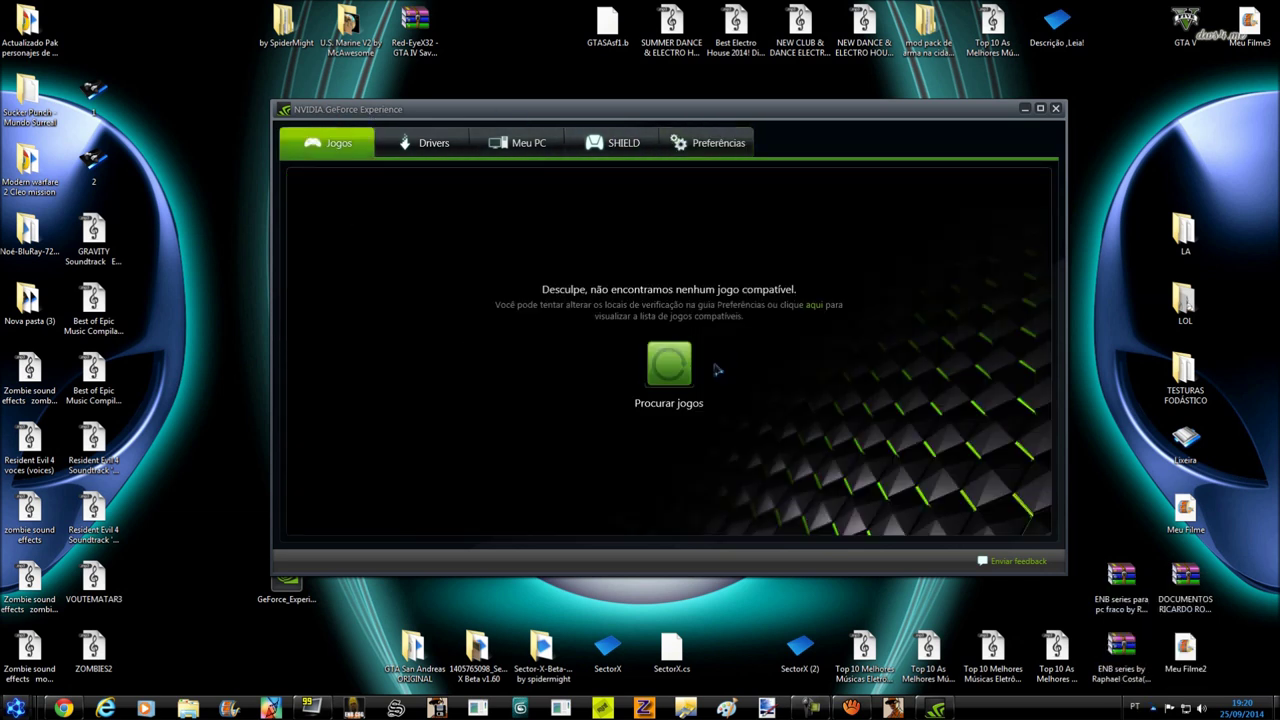
left_click(670, 372)
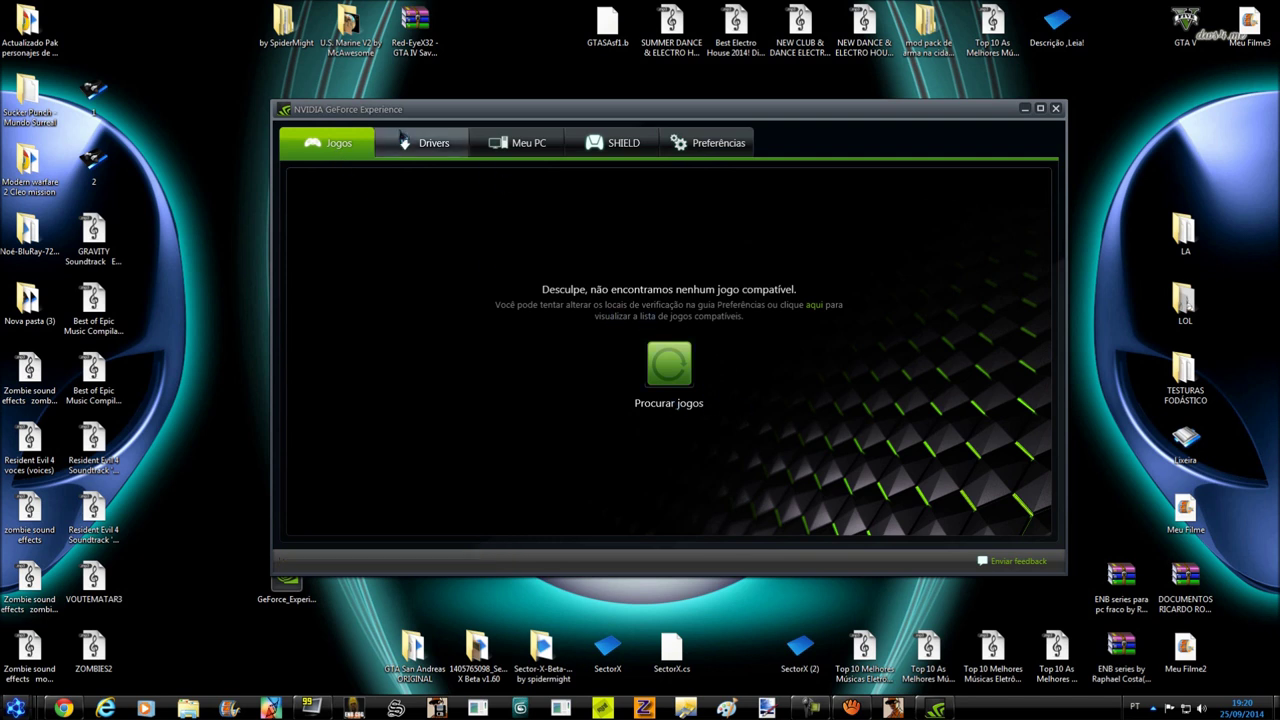
Add E:\Arquivos e Programas\Rockstar Games\GTA San Andreas to the game scan locations in the preferences and rescan for games
left_click(432, 143)
left_click(725, 143)
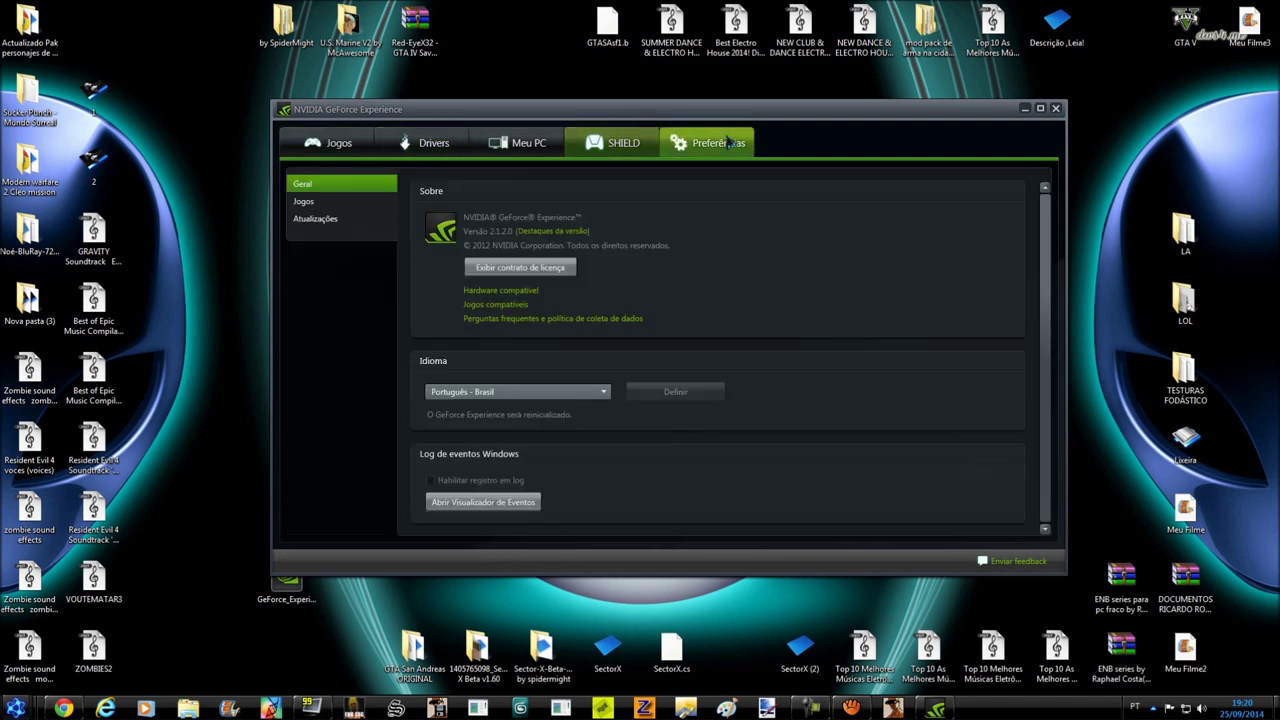
left_click(303, 203)
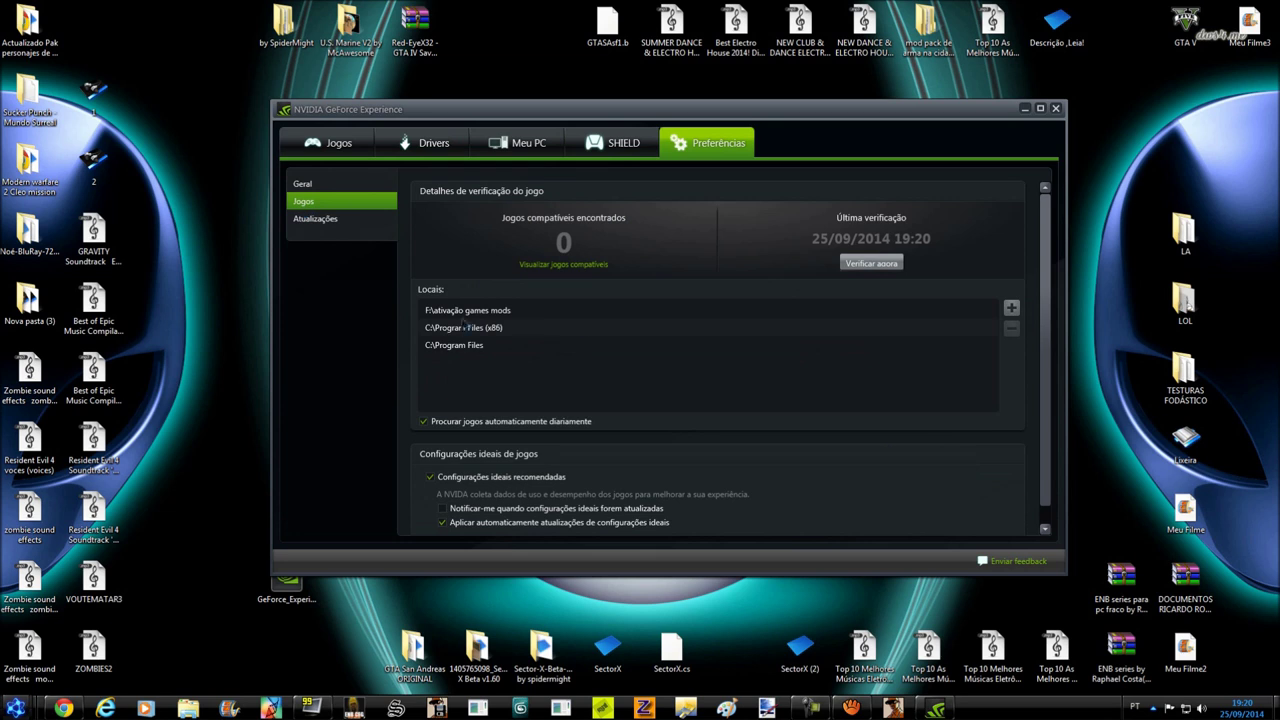
left_click(1011, 308)
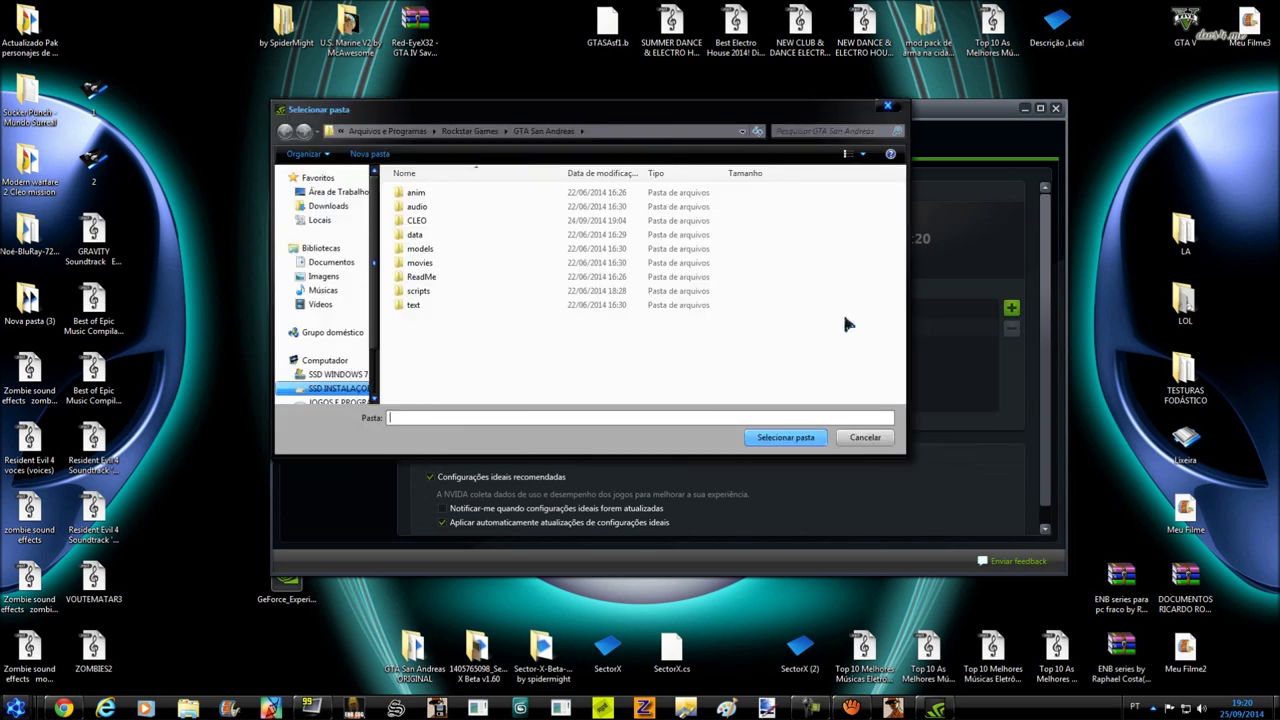
left_click(432, 235)
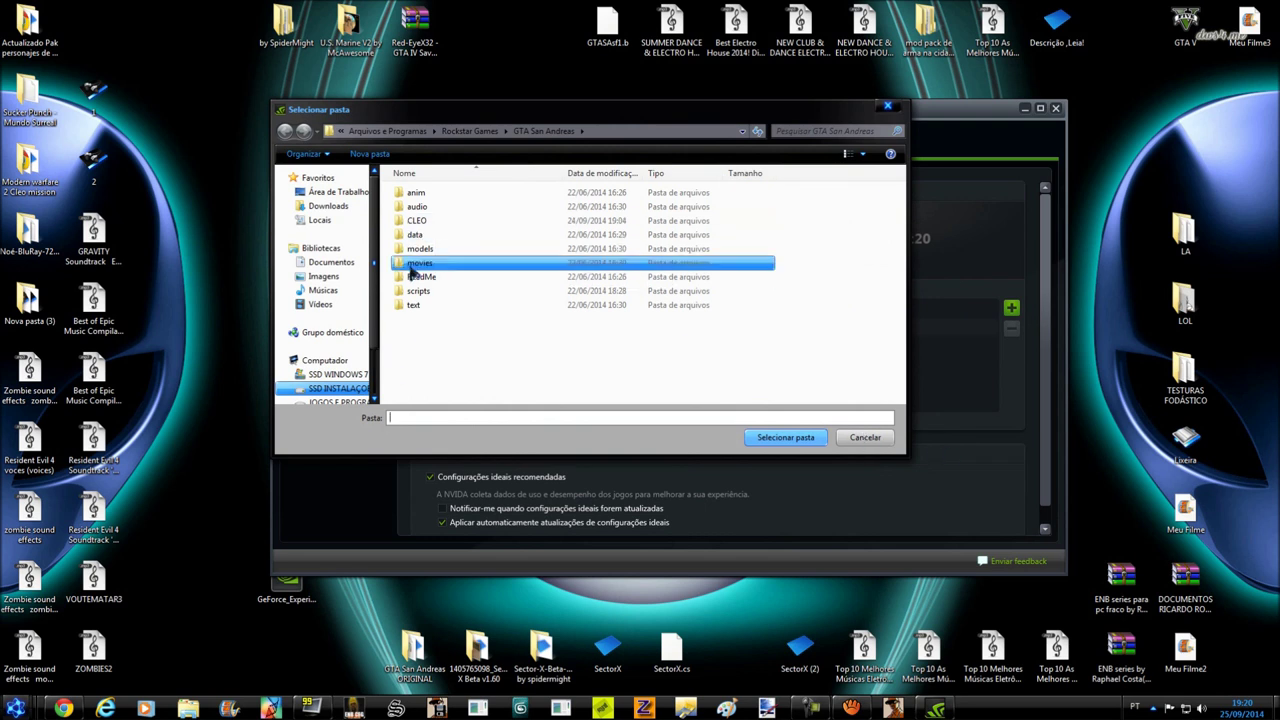
left_click(545, 131)
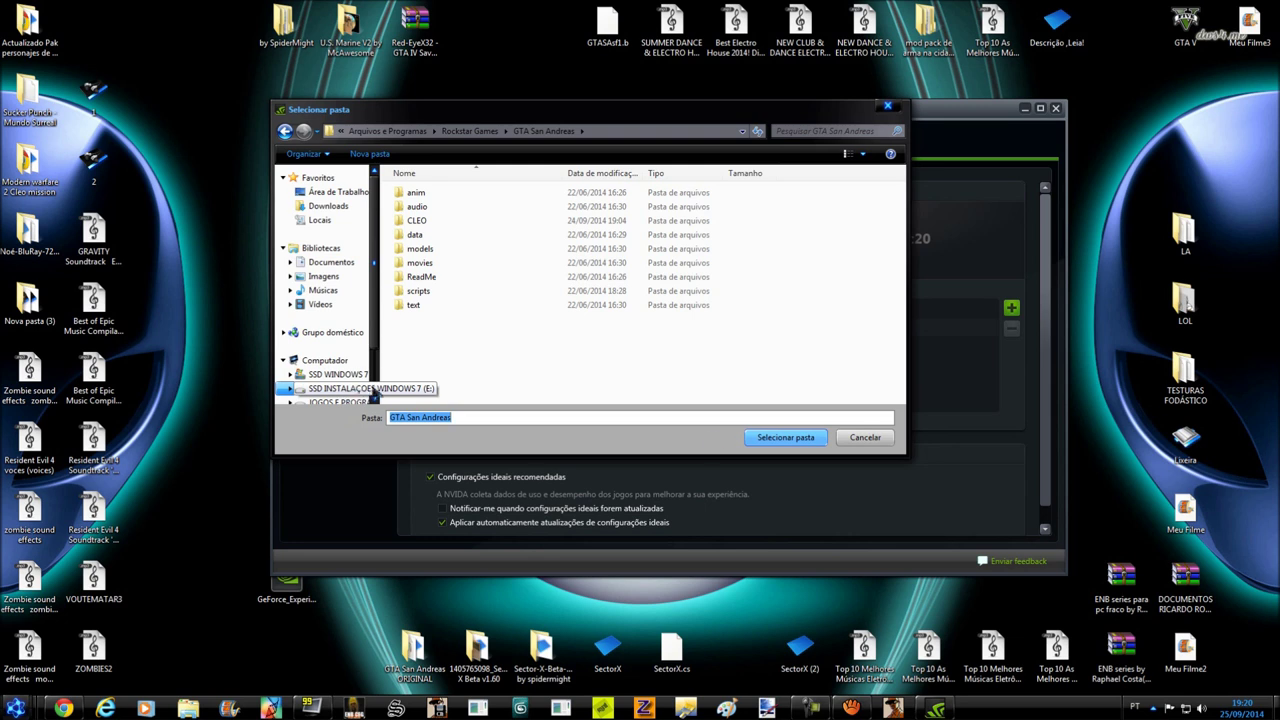
left_click(762, 437)
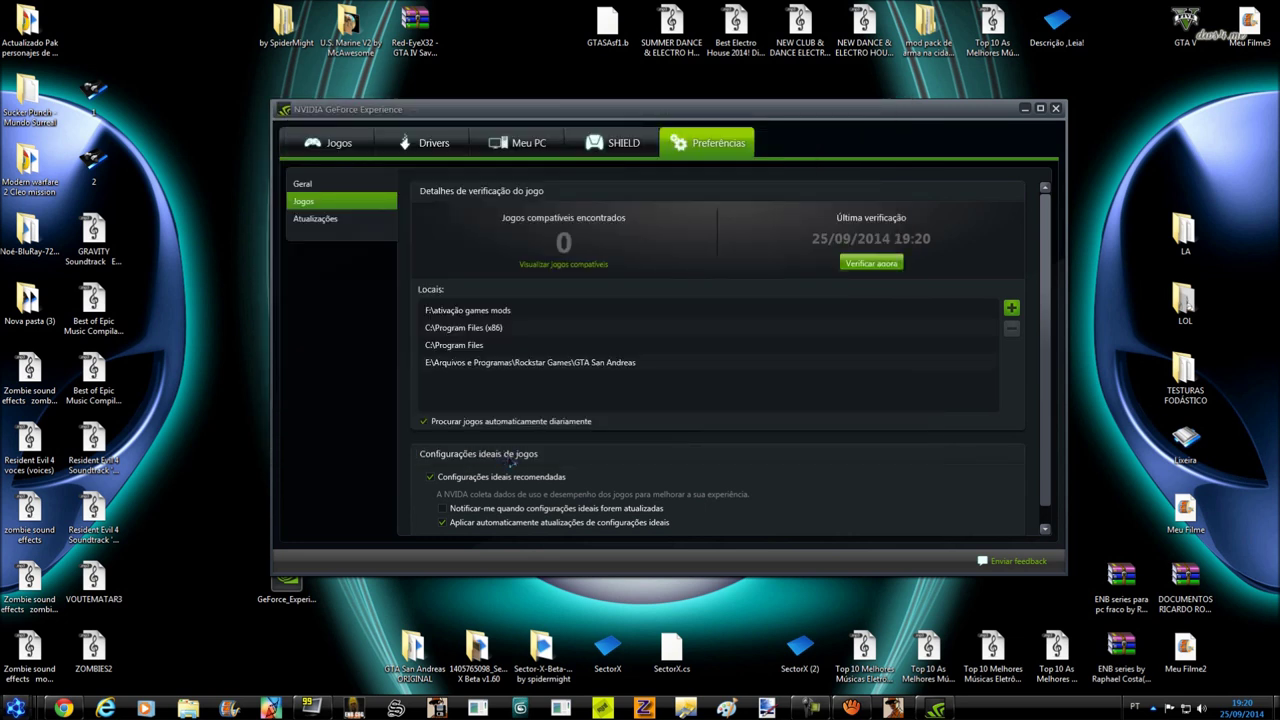
left_click(860, 265)
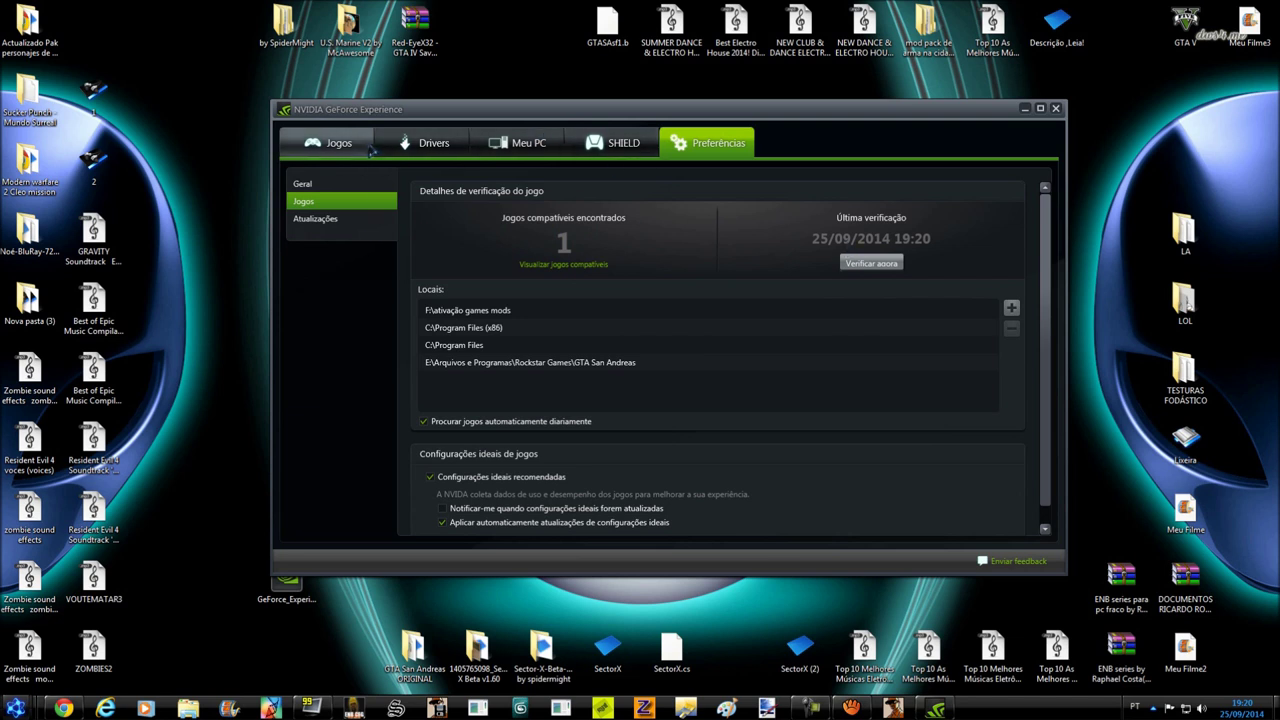
Launch Grand Theft Auto: San Andreas from the GeForce Experience games list and load a saved game
left_click(369, 150)
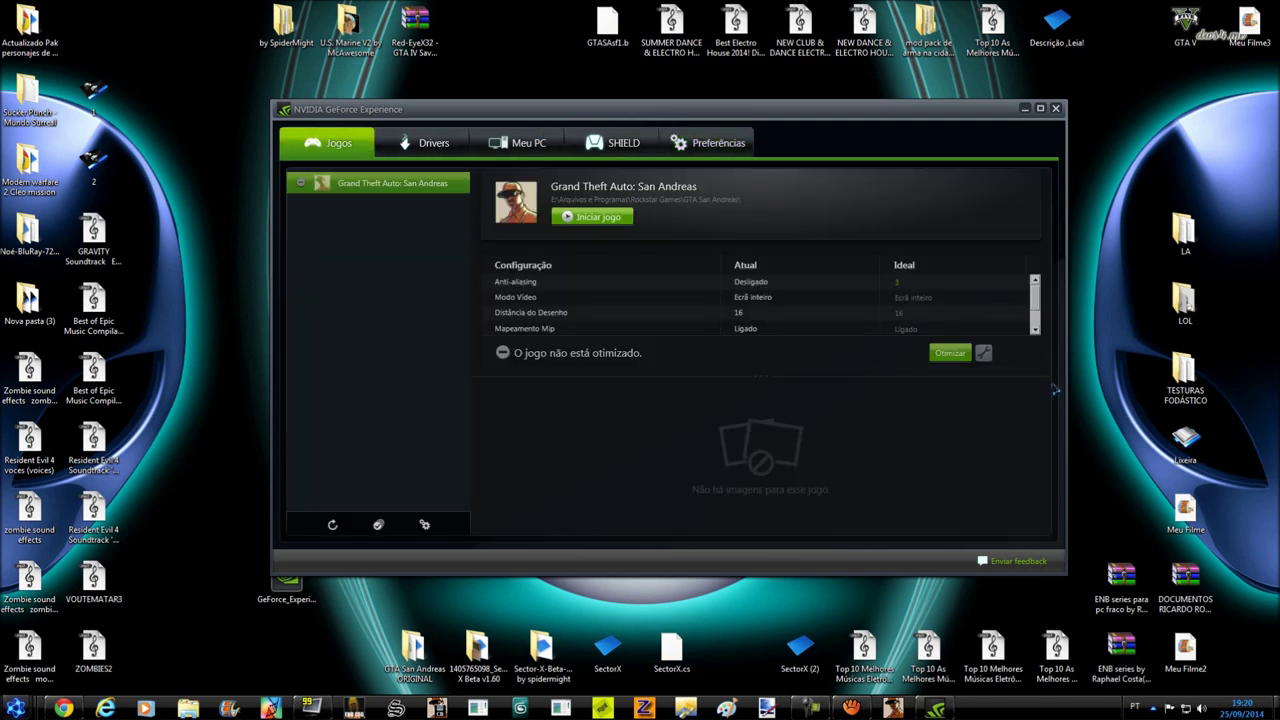
left_click(603, 222)
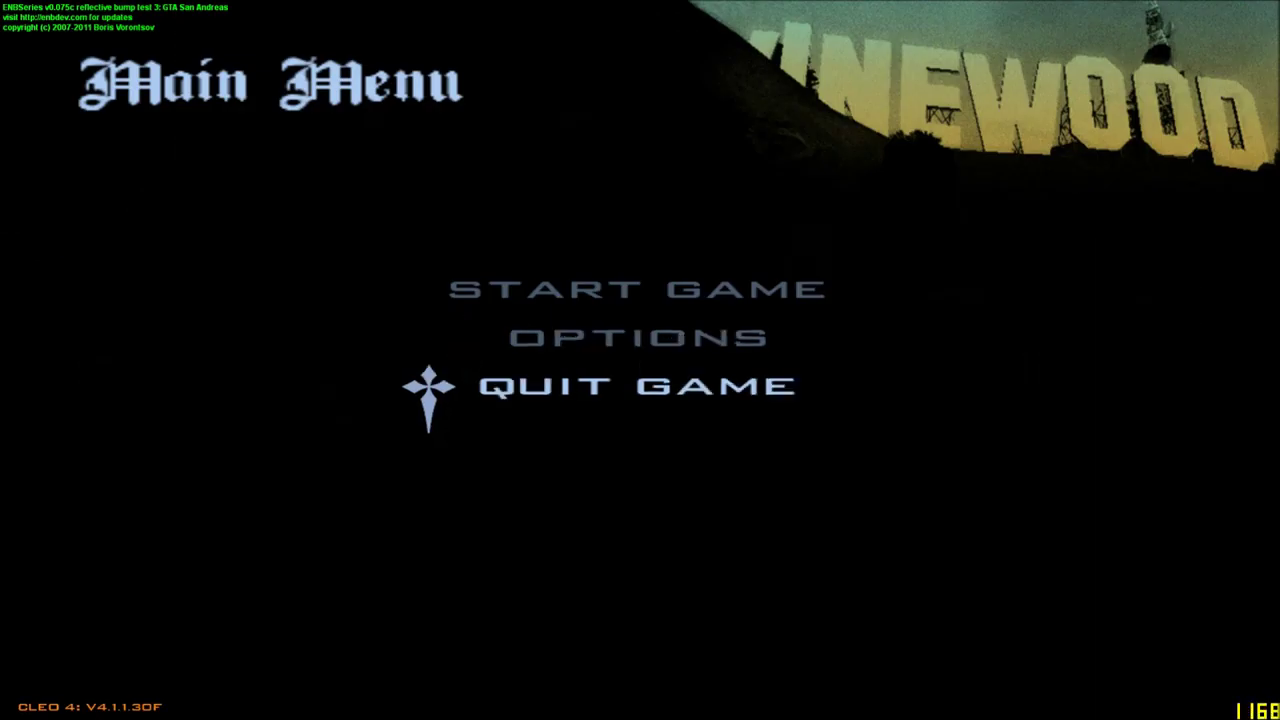
key("Down")
key("Return")
key("Down")
key("Return")
key("Down")
key("Down")
key("Down")
key("Return")
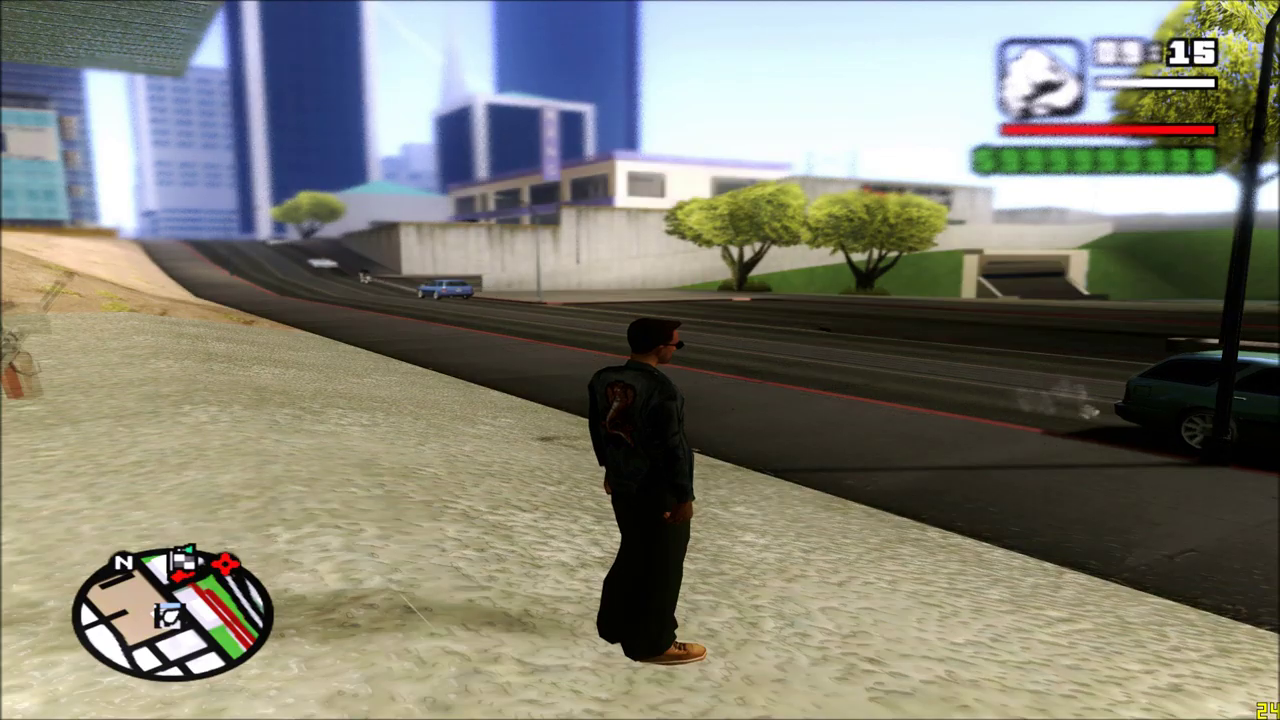
Pause the running San Andreas session and quit to the desktop, confirming with Yes
key("Escape")
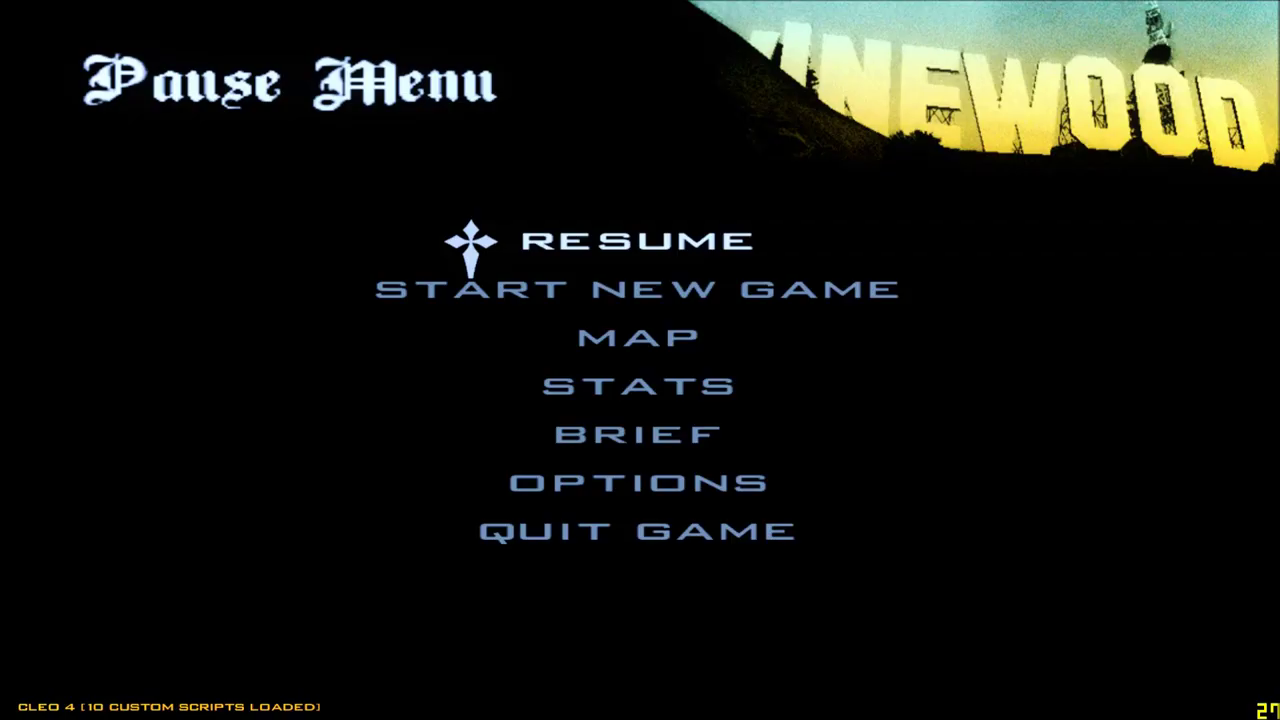
key("Up")
key("Return")
key("Down")
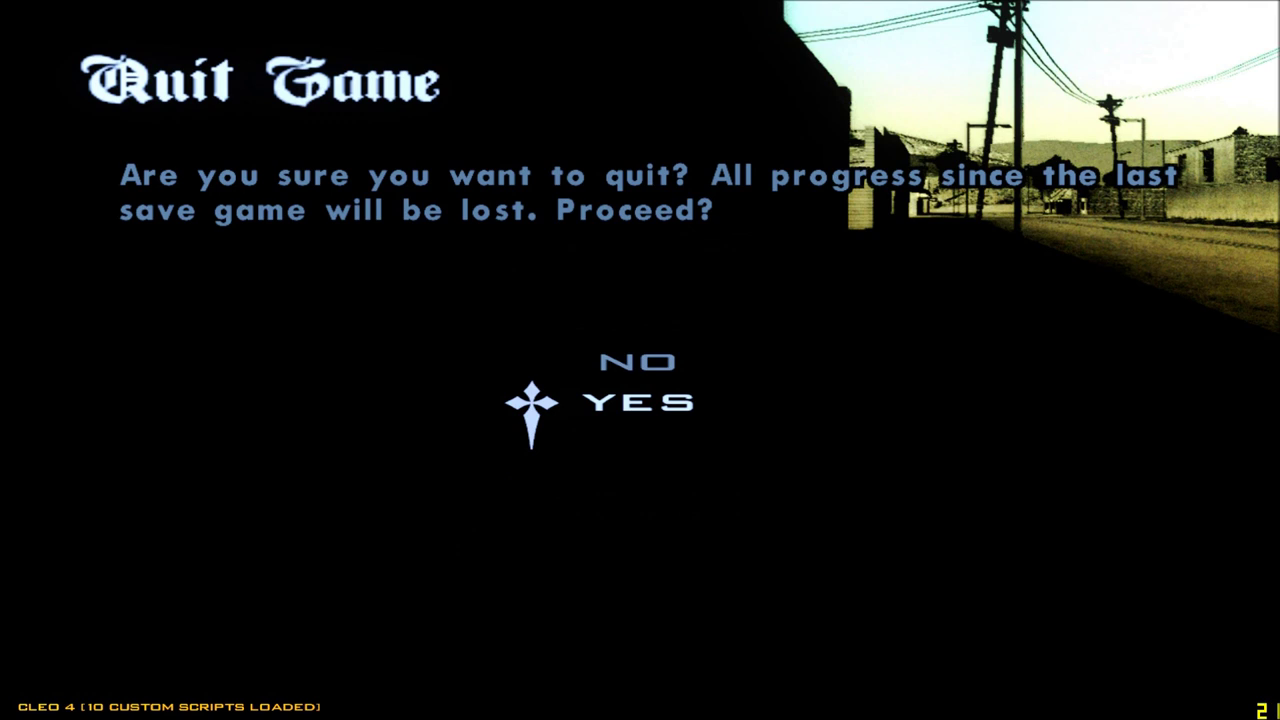
key("Return")
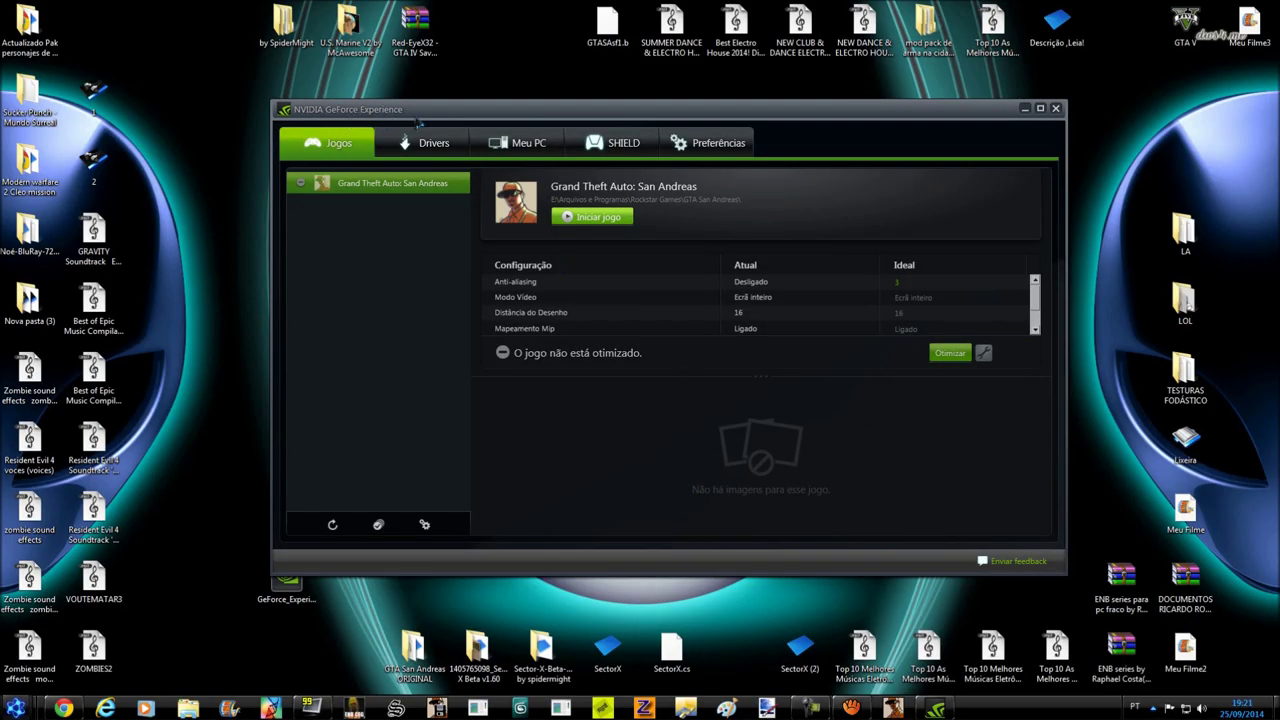
Look through the driver, PC, SHIELD and preferences sections of GeForce Experience, and close the program
left_click(425, 143)
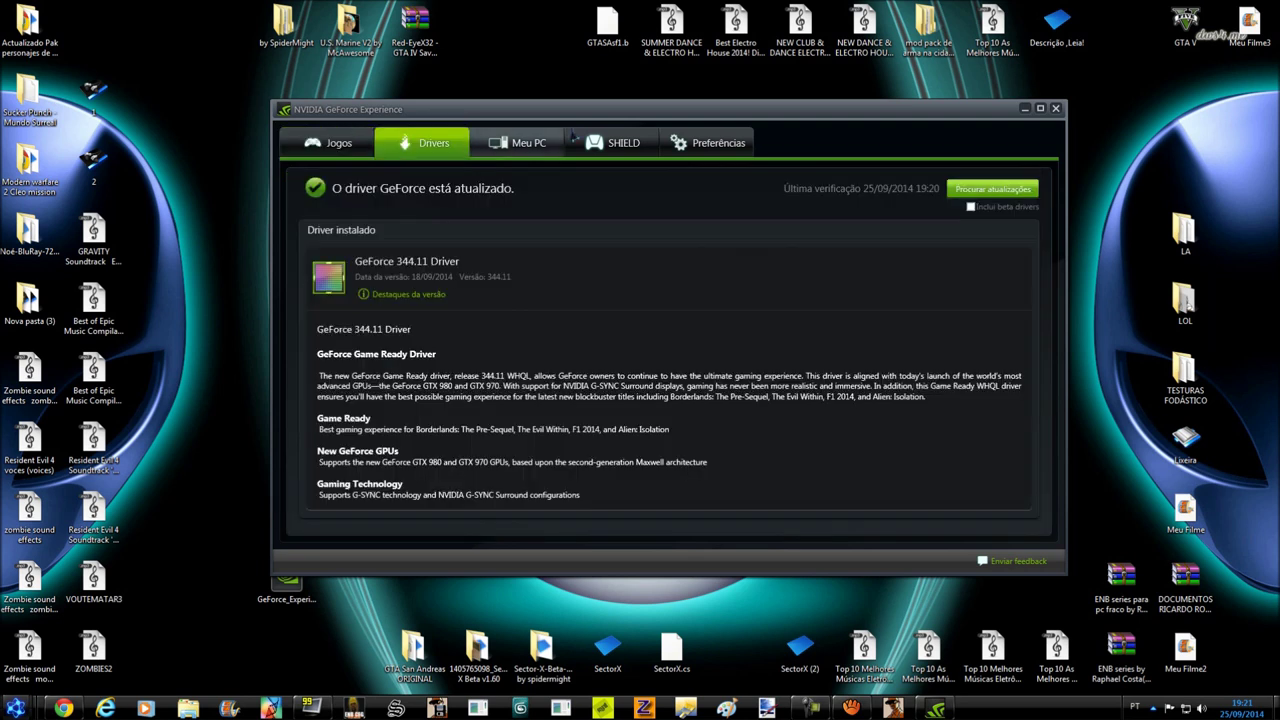
left_click(522, 143)
left_click(615, 143)
left_click(708, 143)
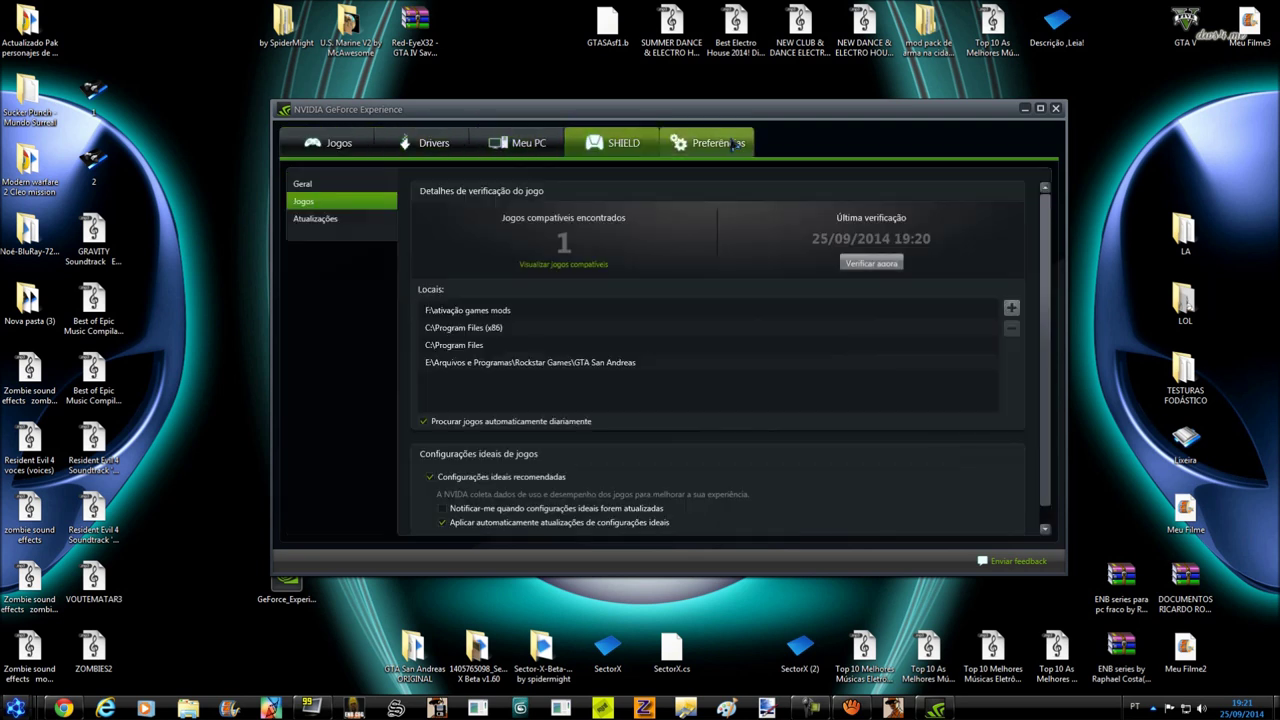
left_click(1055, 108)
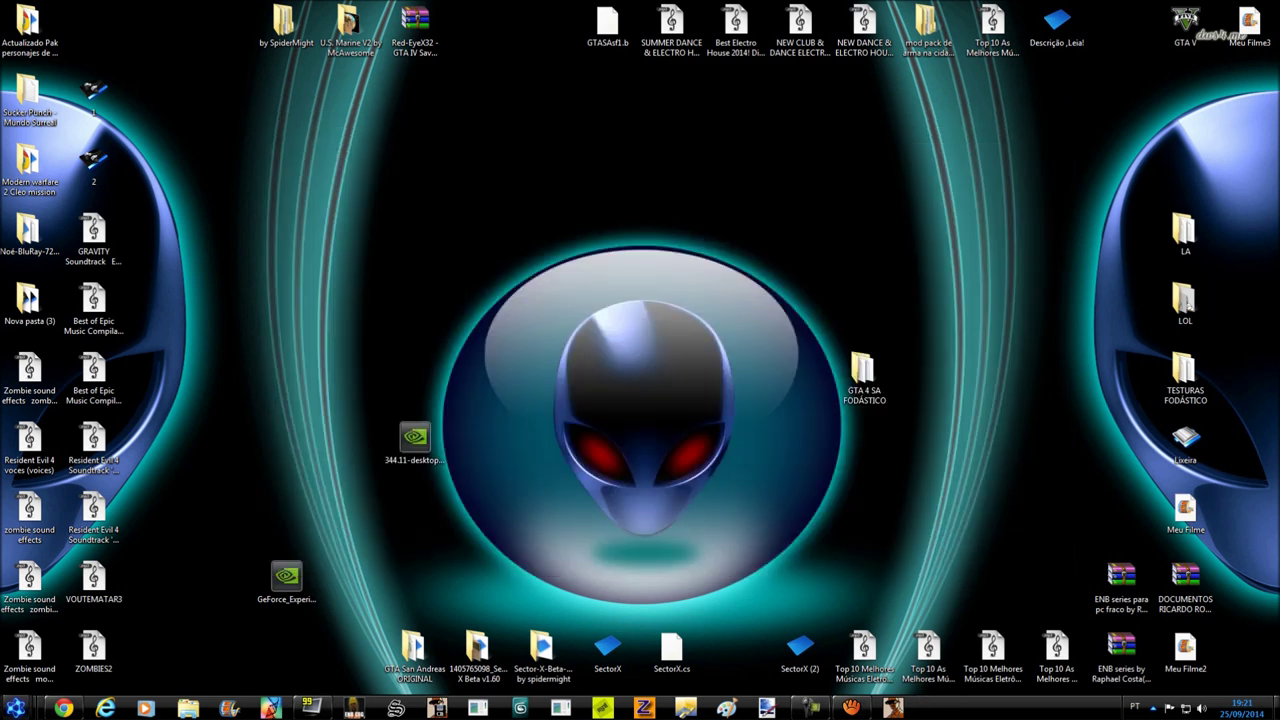
Point out the 344.11 driver installer on the desktop and switch to Chrome to open the GeForce drivers page
left_click(415, 440)
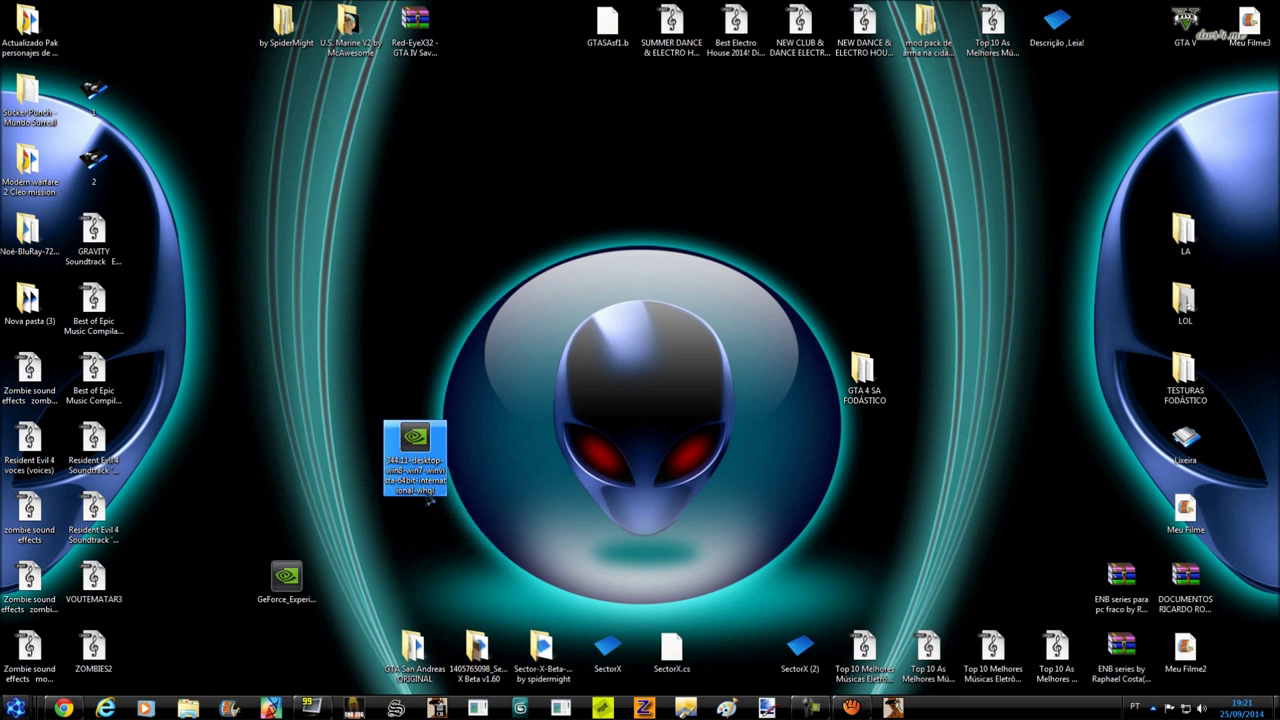
left_click(65, 708)
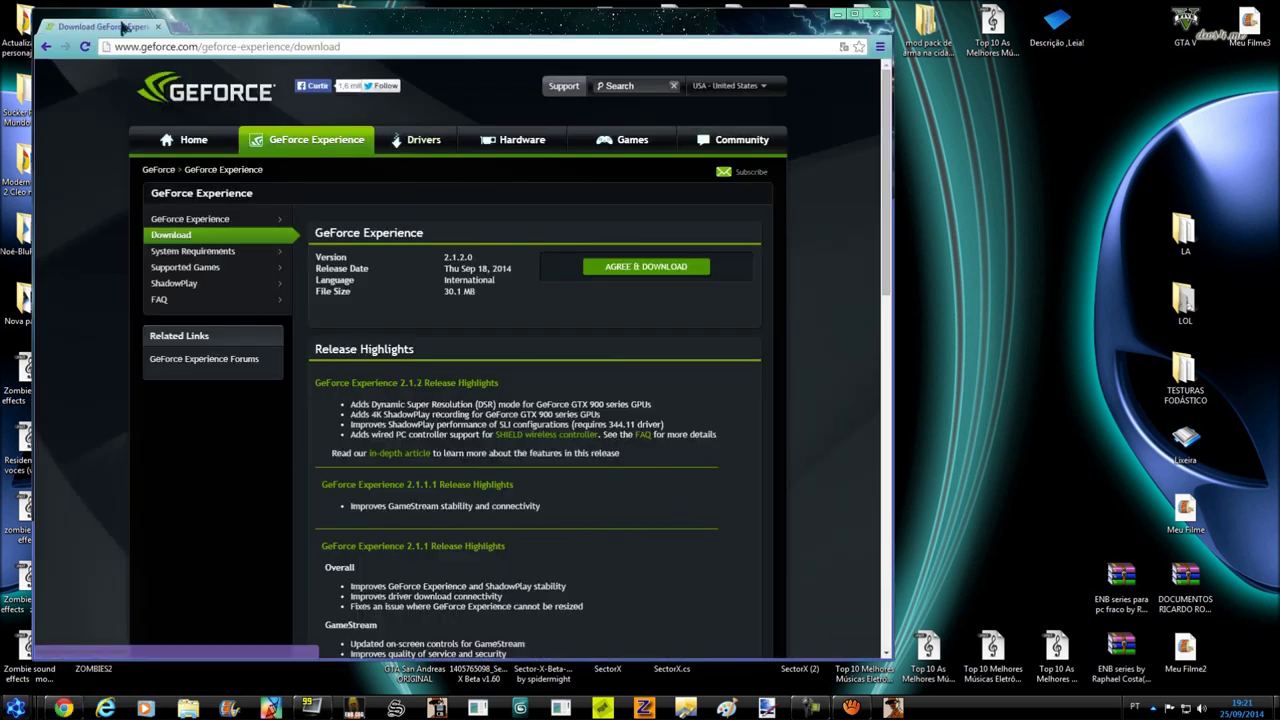
left_click(424, 142)
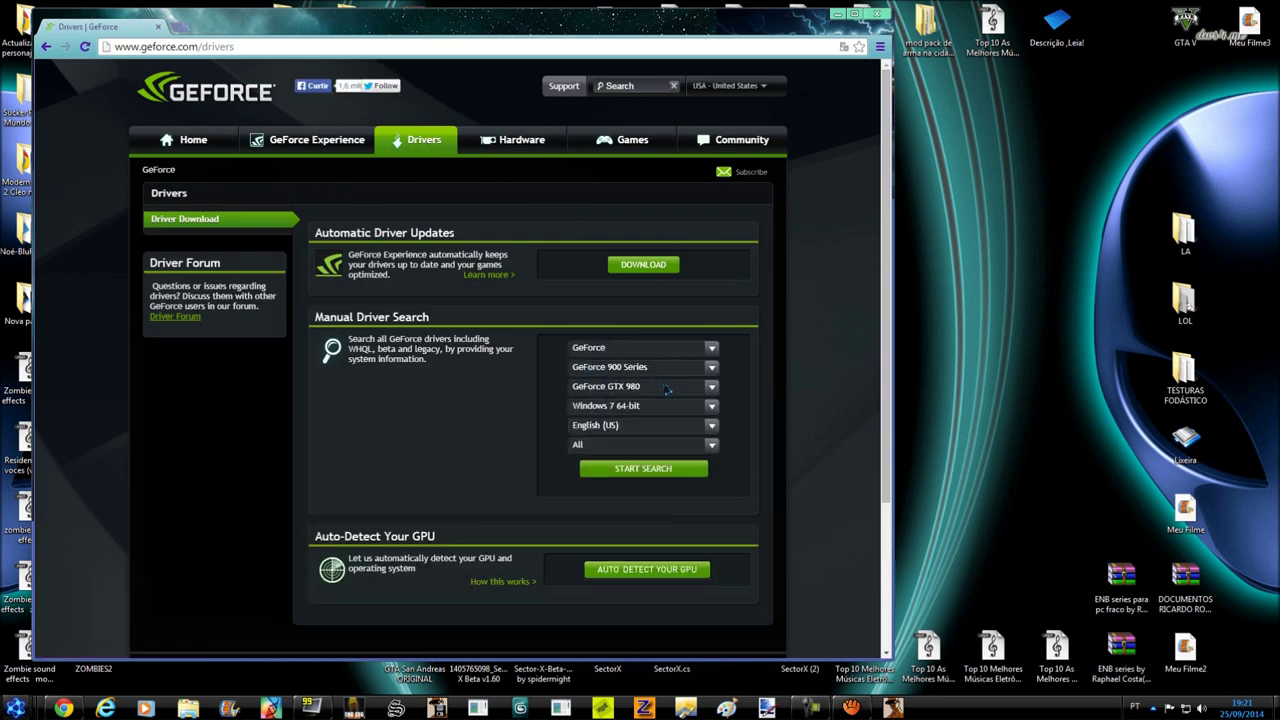
Set the product series in the manual driver search to GeForce 500 Series
left_click(712, 350)
left_click(712, 364)
left_click(712, 368)
left_click(712, 369)
left_click(712, 367)
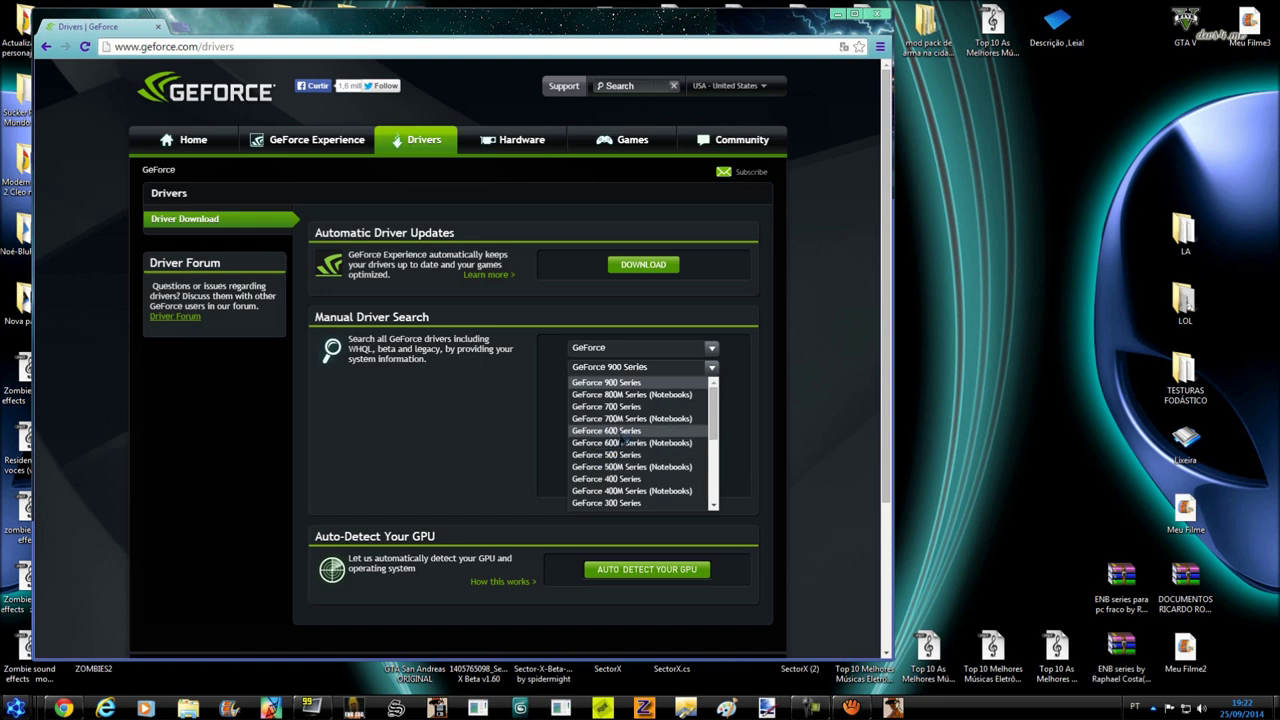
left_click(624, 434)
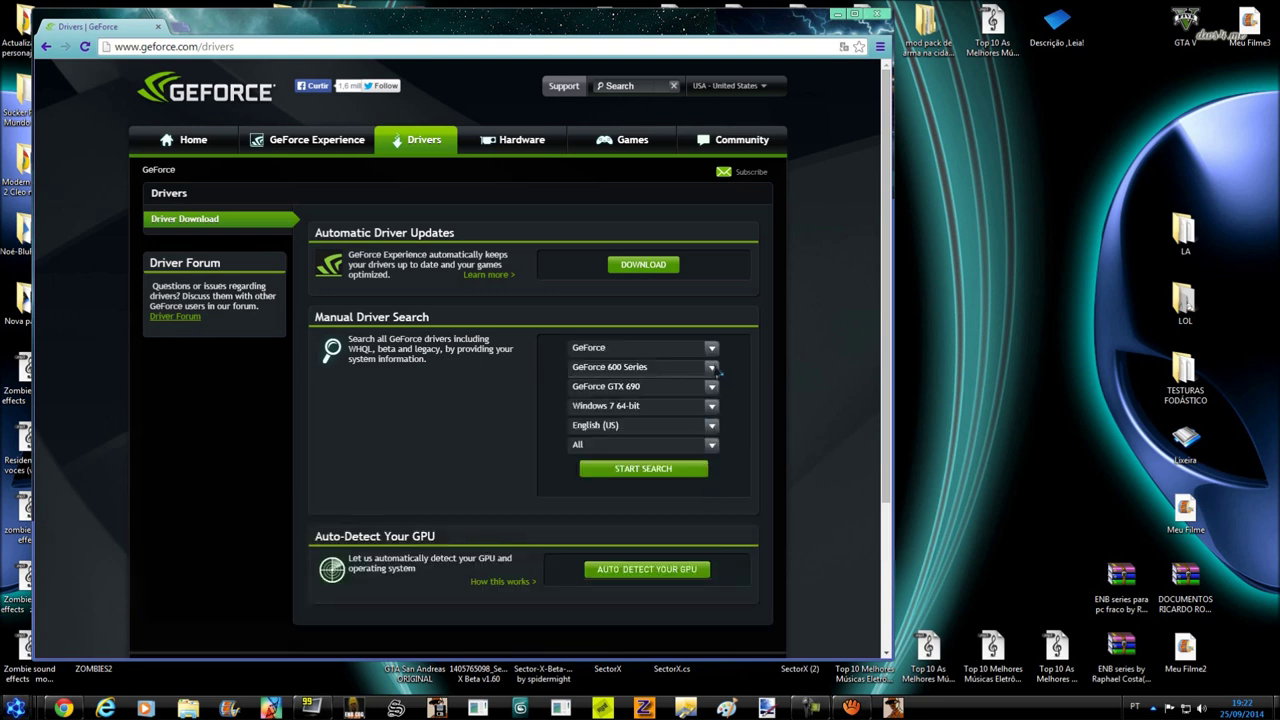
left_click(719, 371)
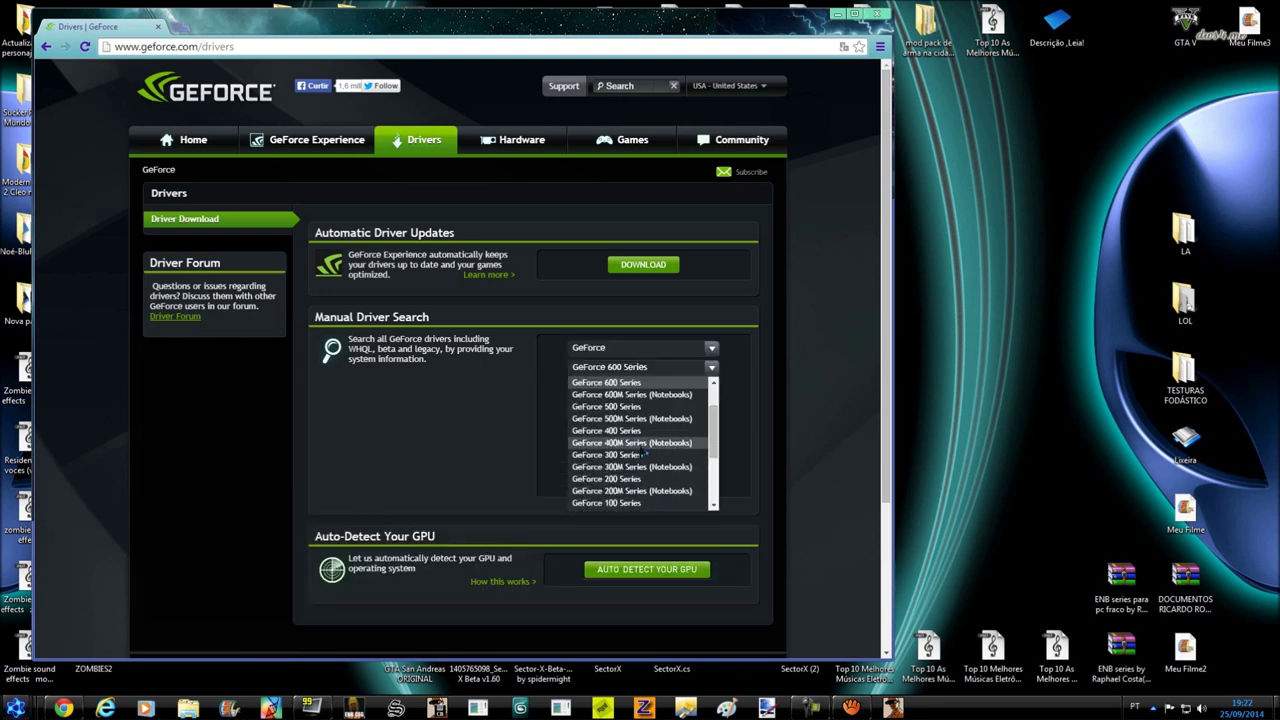
left_click(618, 407)
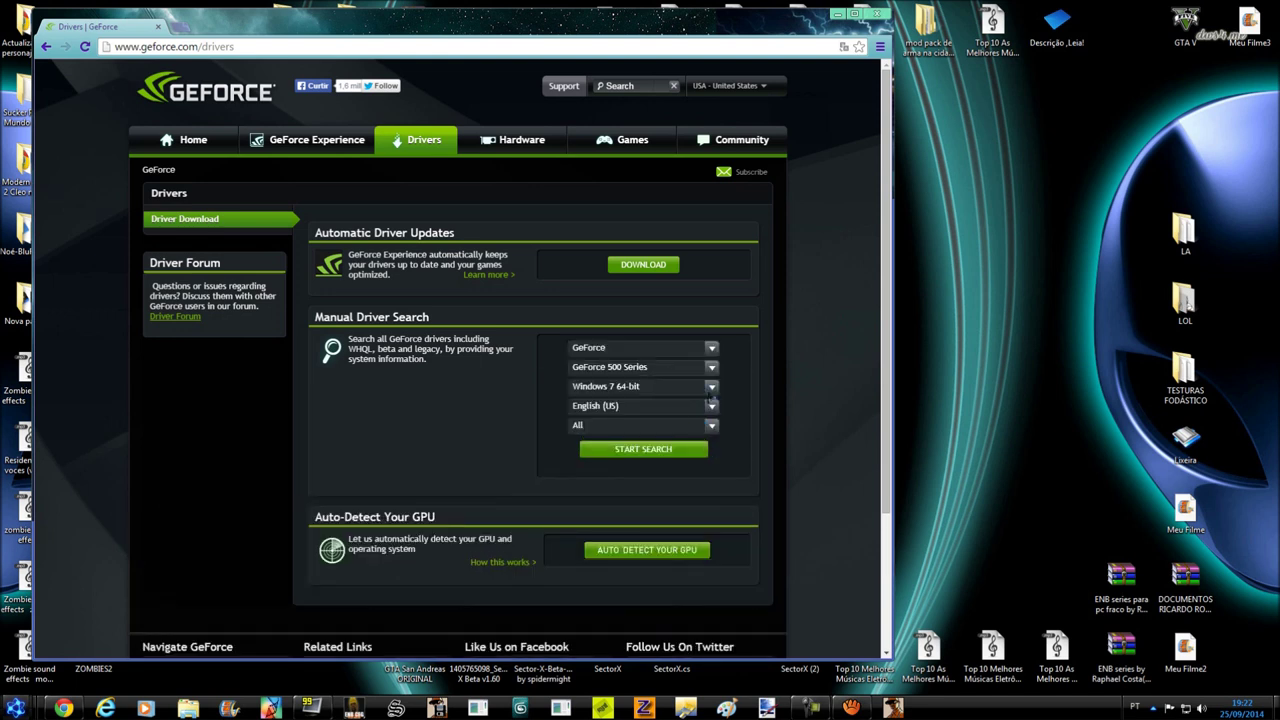
Examine the available operating system and product series options in the manual driver search
left_click(712, 386)
scroll(710, 386, "down", 2)
scroll(709, 386, "up", 2)
left_click(712, 368)
scroll(690, 465, "down", 2)
scroll(690, 465, "up", 2)
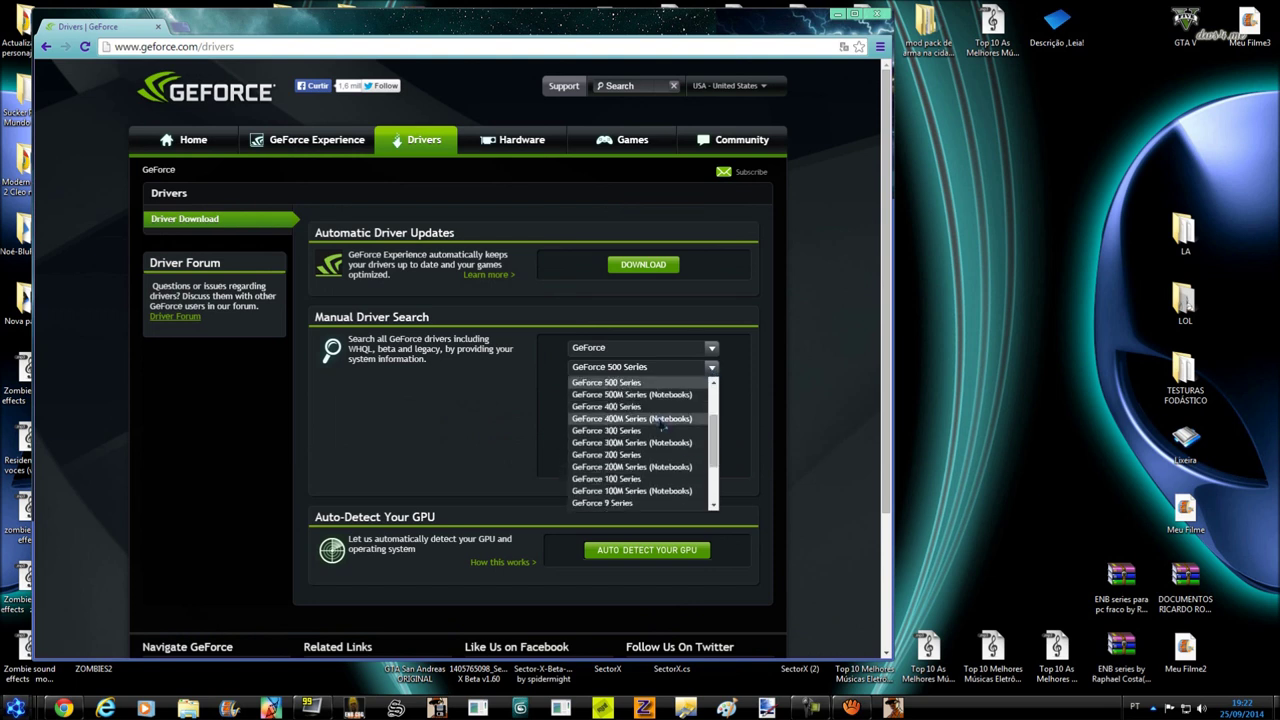
scroll(640, 490, "down", 2)
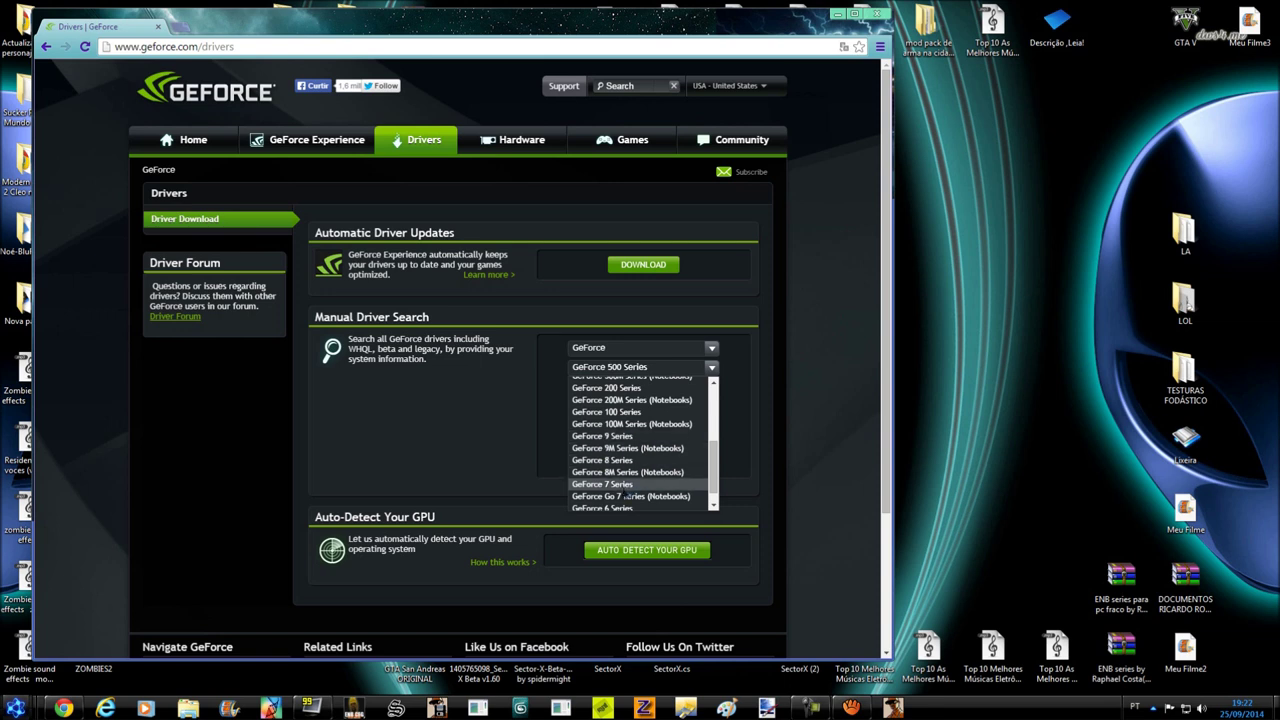
Auto-detect the GPU on the GeForce drivers page and minimize the browser
scroll(608, 447, "down", 1)
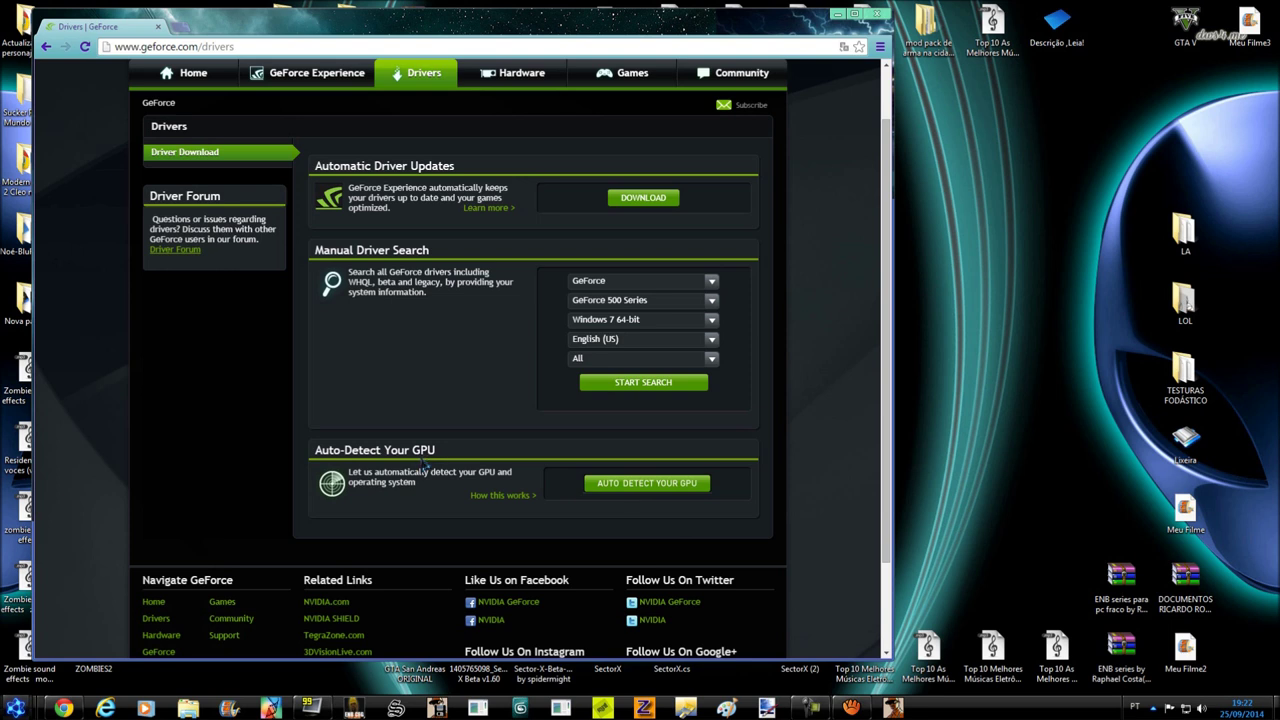
left_click(664, 484)
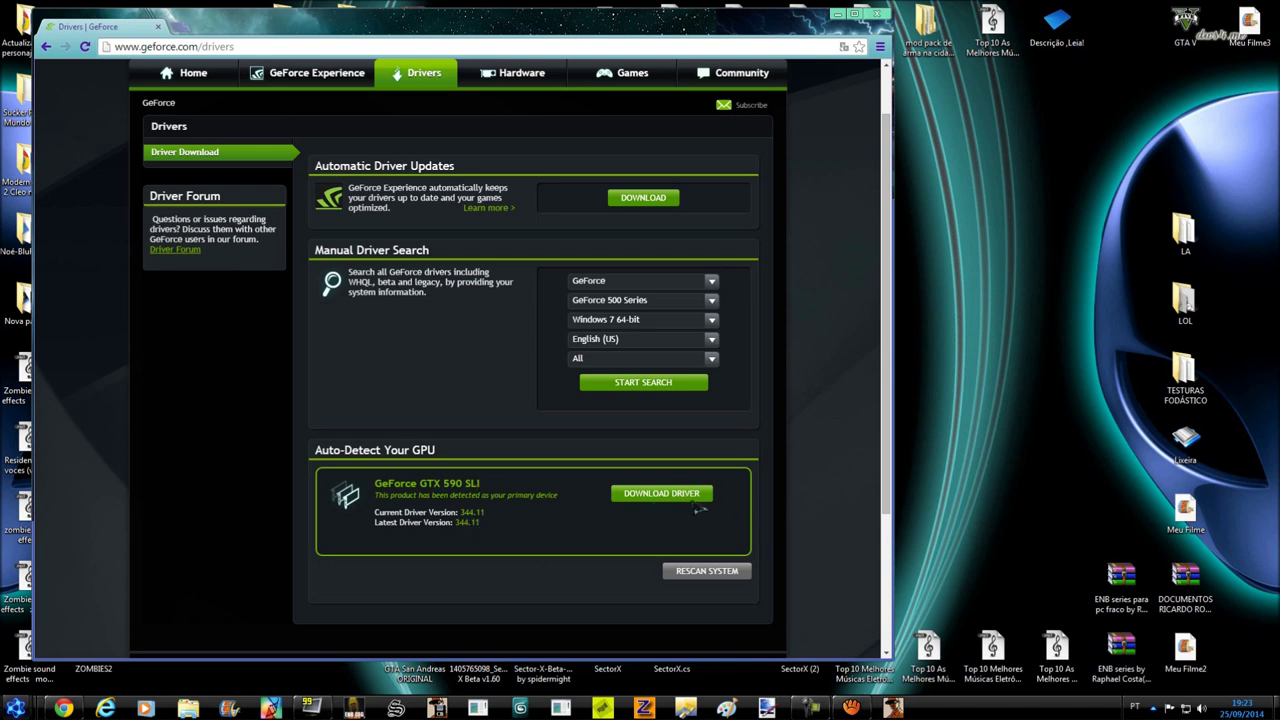
left_click(837, 14)
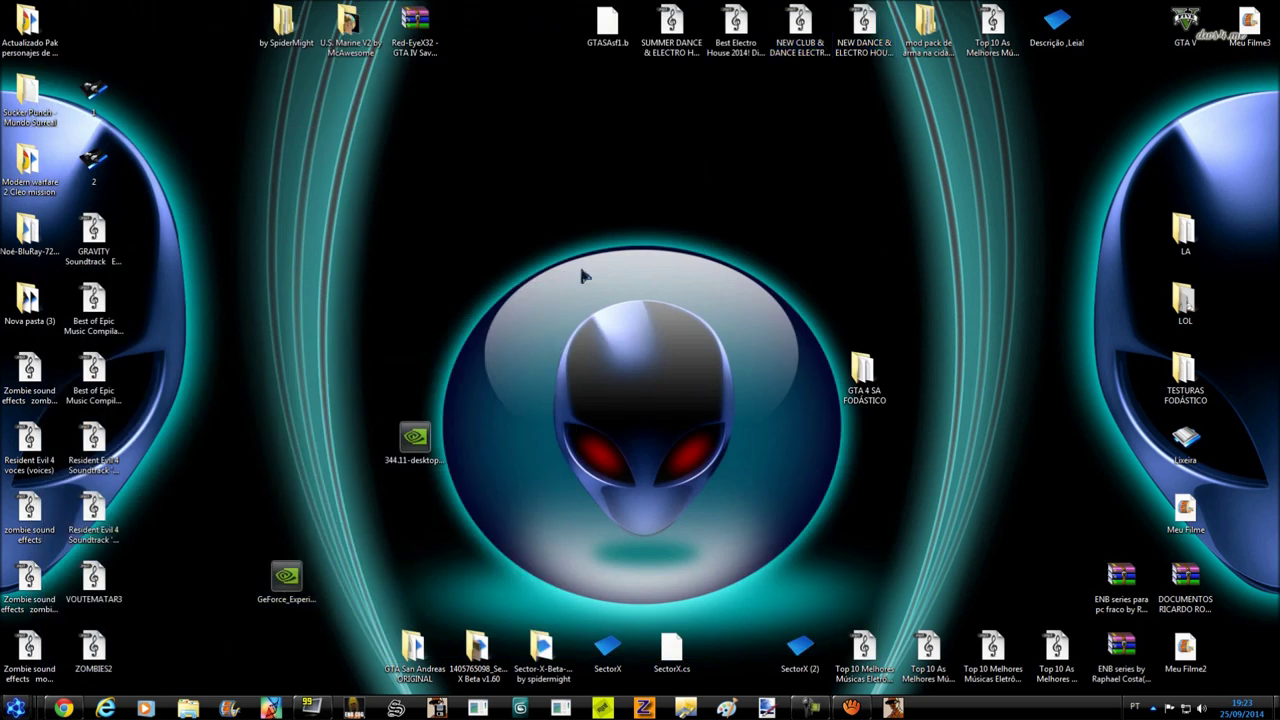
Move the 344.11 driver installer's icon lower on the desktop, run the installer and start extracting its files
left_click_drag(431, 416, 433, 485)
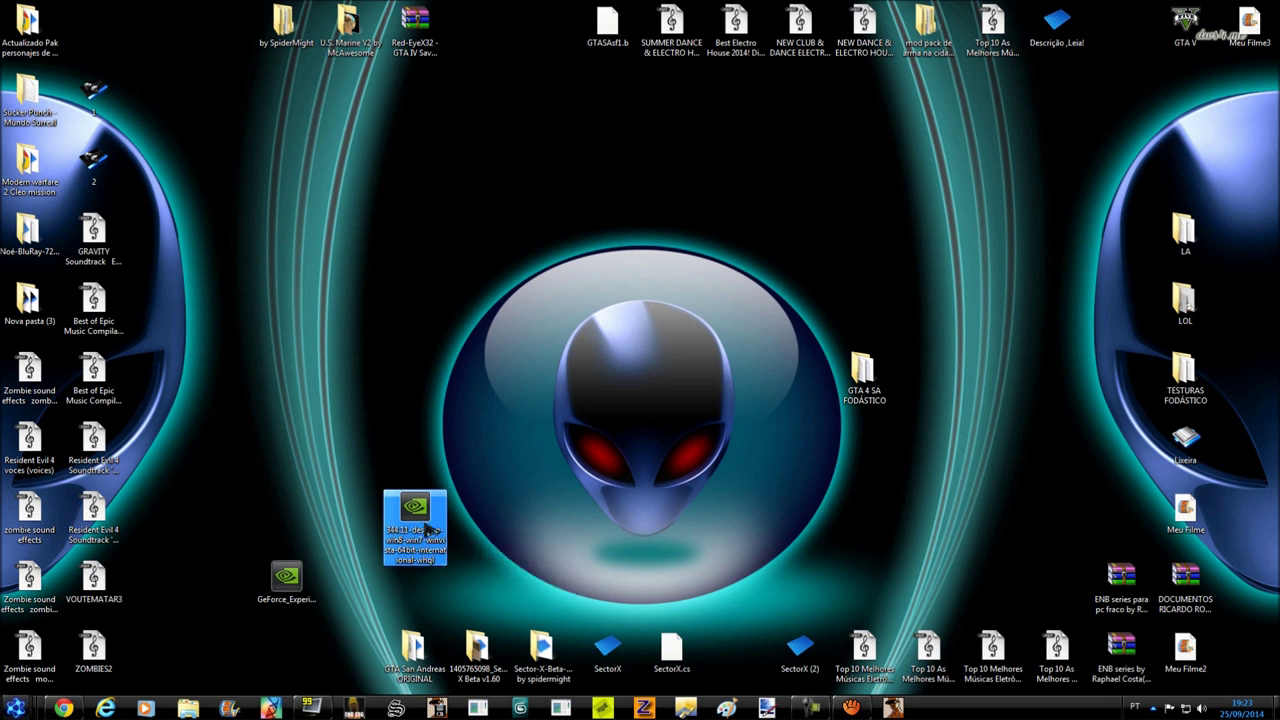
left_click(292, 595)
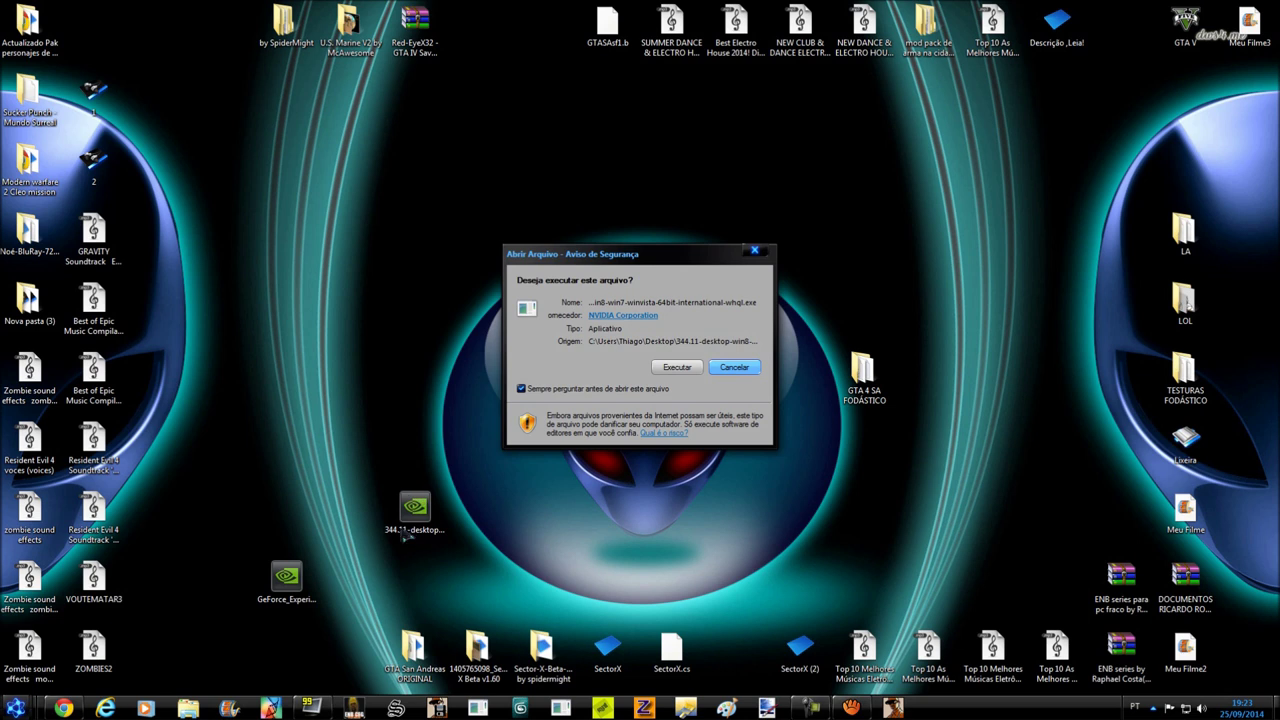
left_click(678, 368)
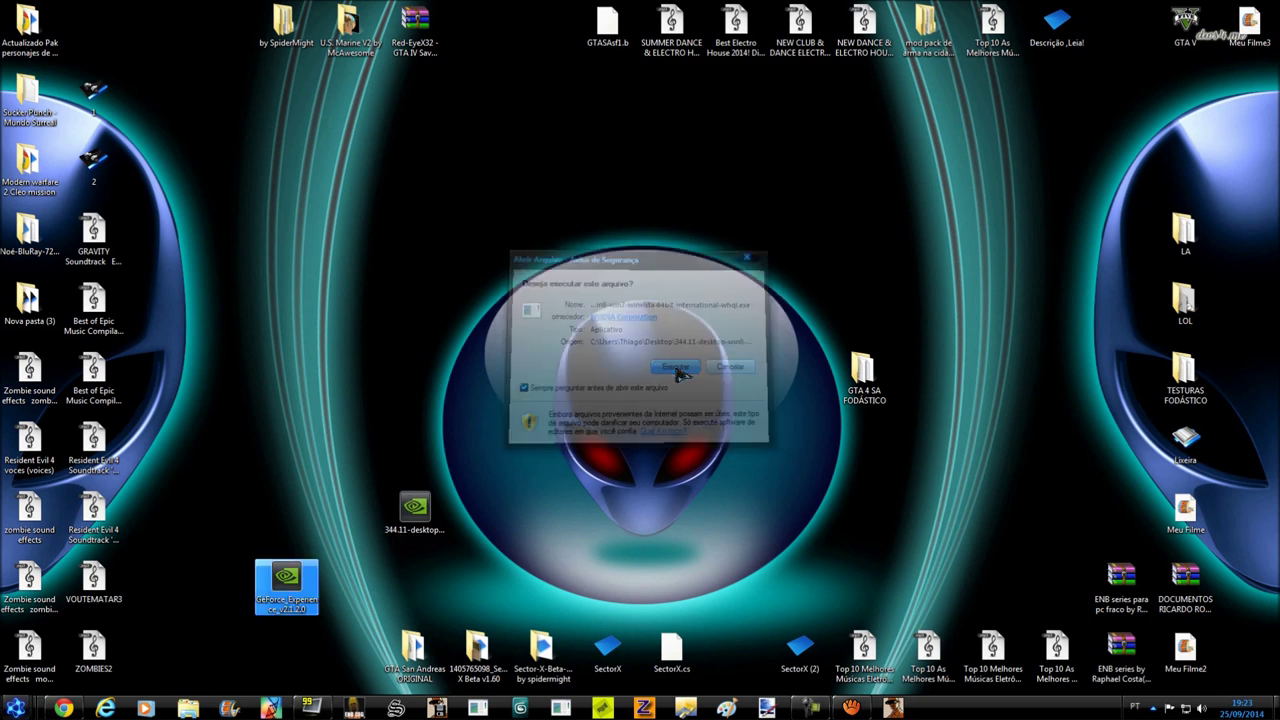
left_click(610, 384)
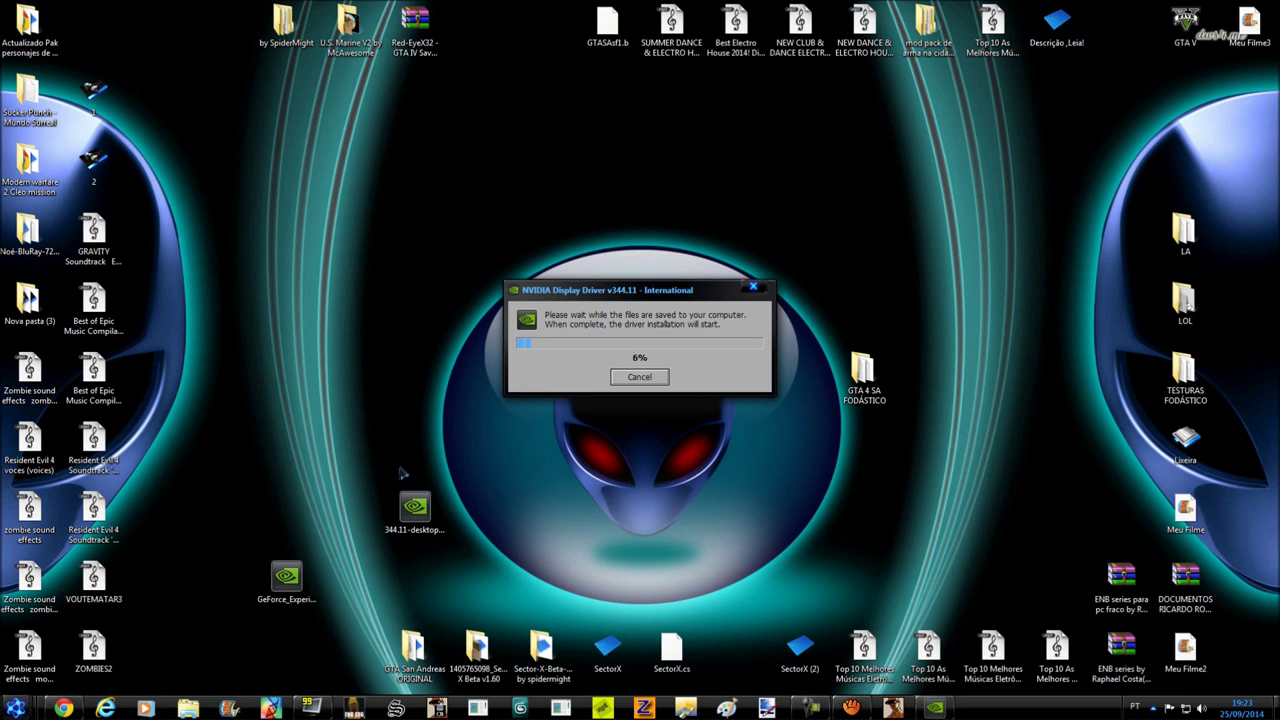
left_click(418, 508)
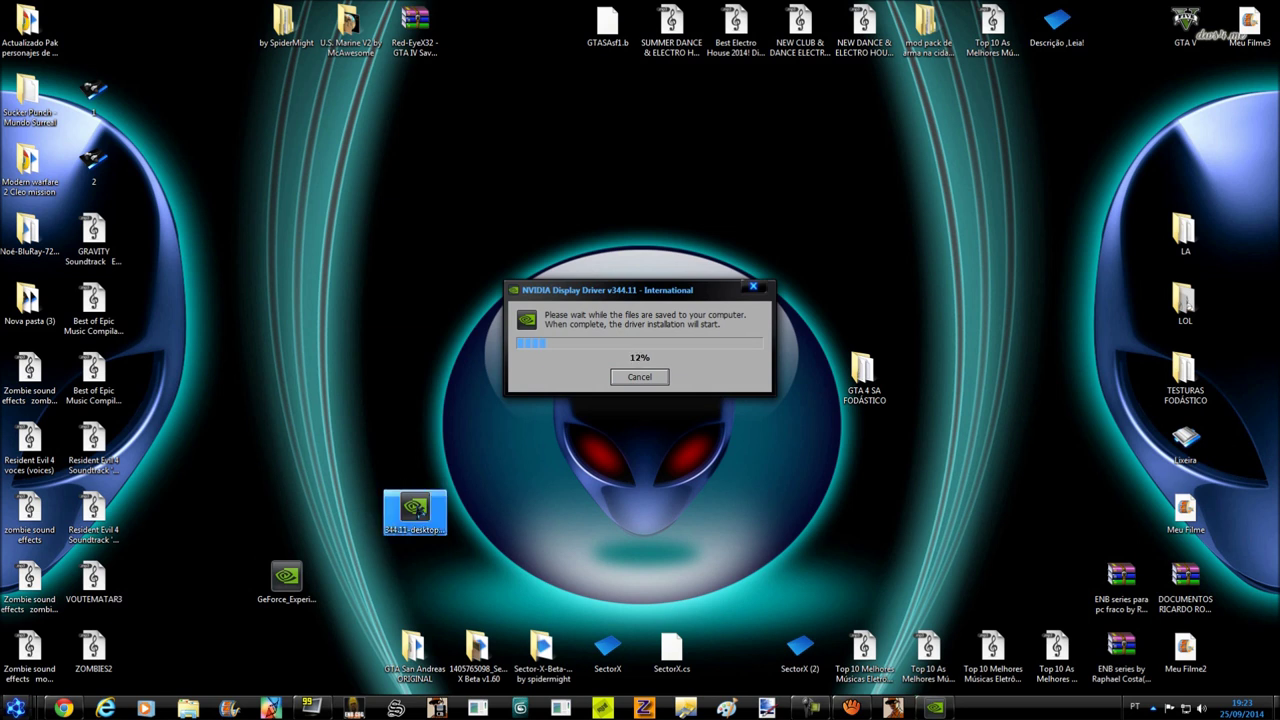
left_click(706, 449)
left_click_drag(649, 300, 661, 312)
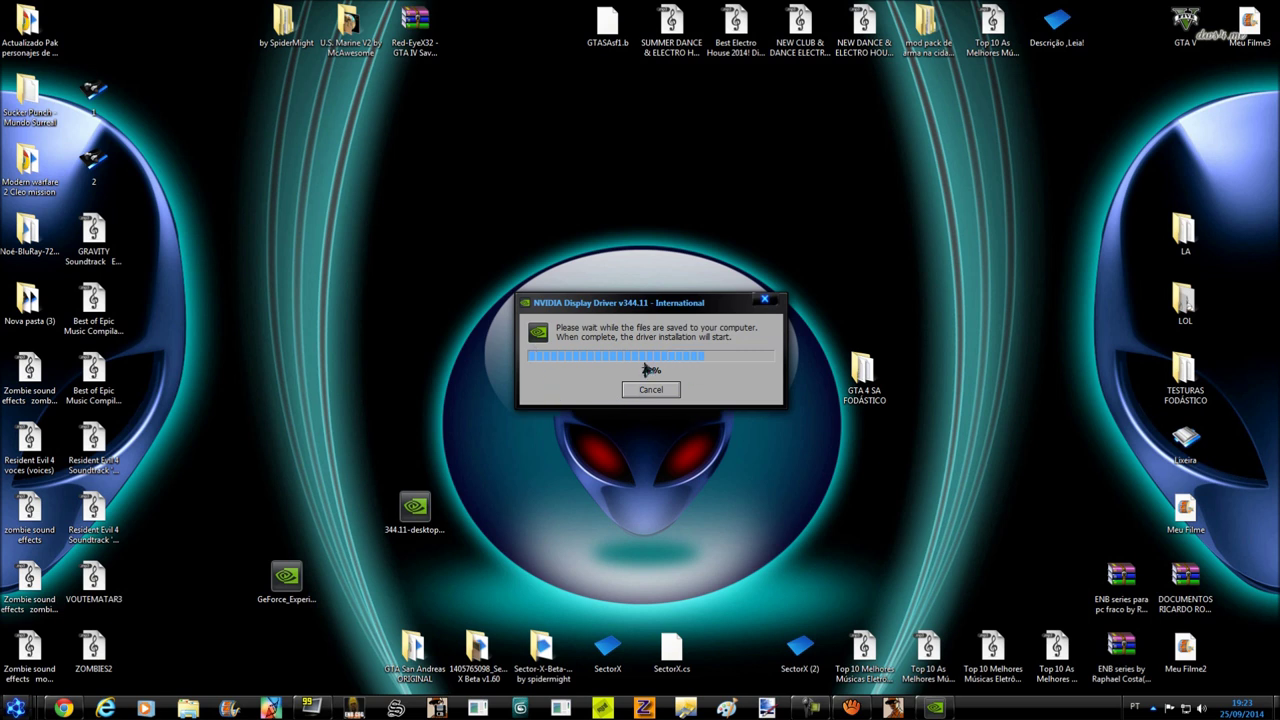
left_click(392, 532)
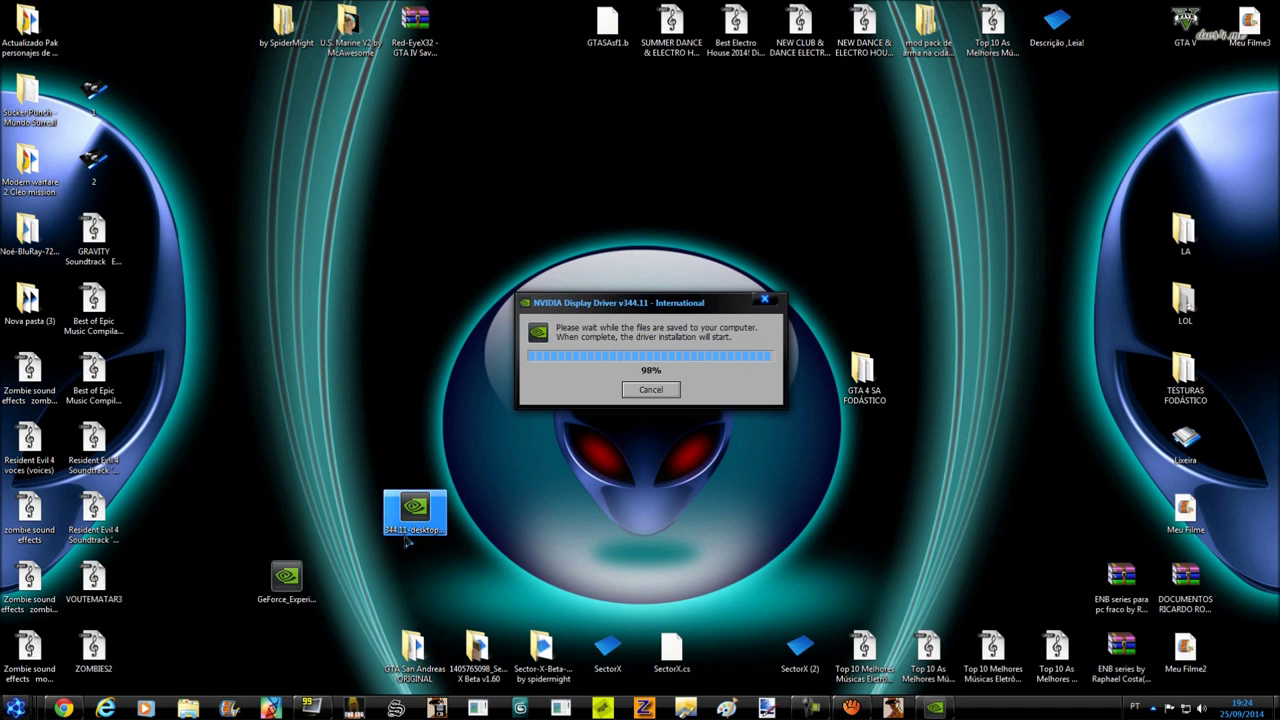
left_click(409, 546)
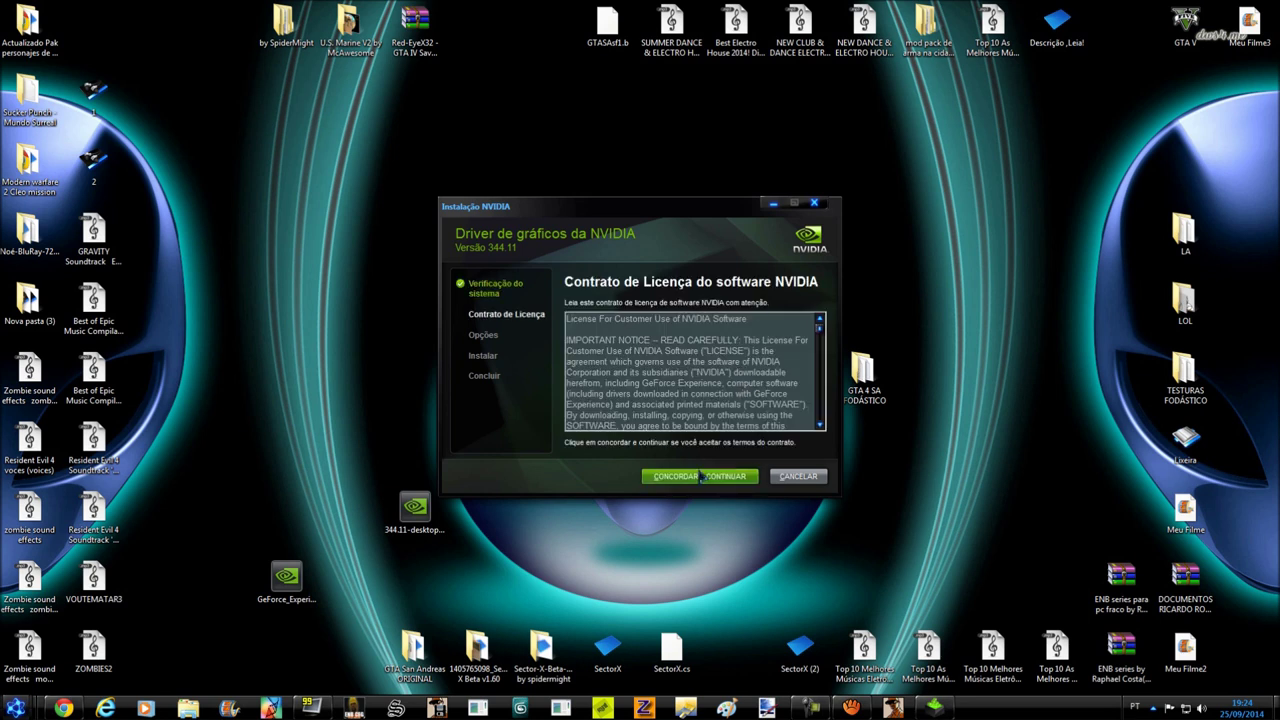
Accept the NVIDIA license agreement, choose the custom (advanced) installation and exclude the NVIDIA GeForce Experience component
left_click(704, 477)
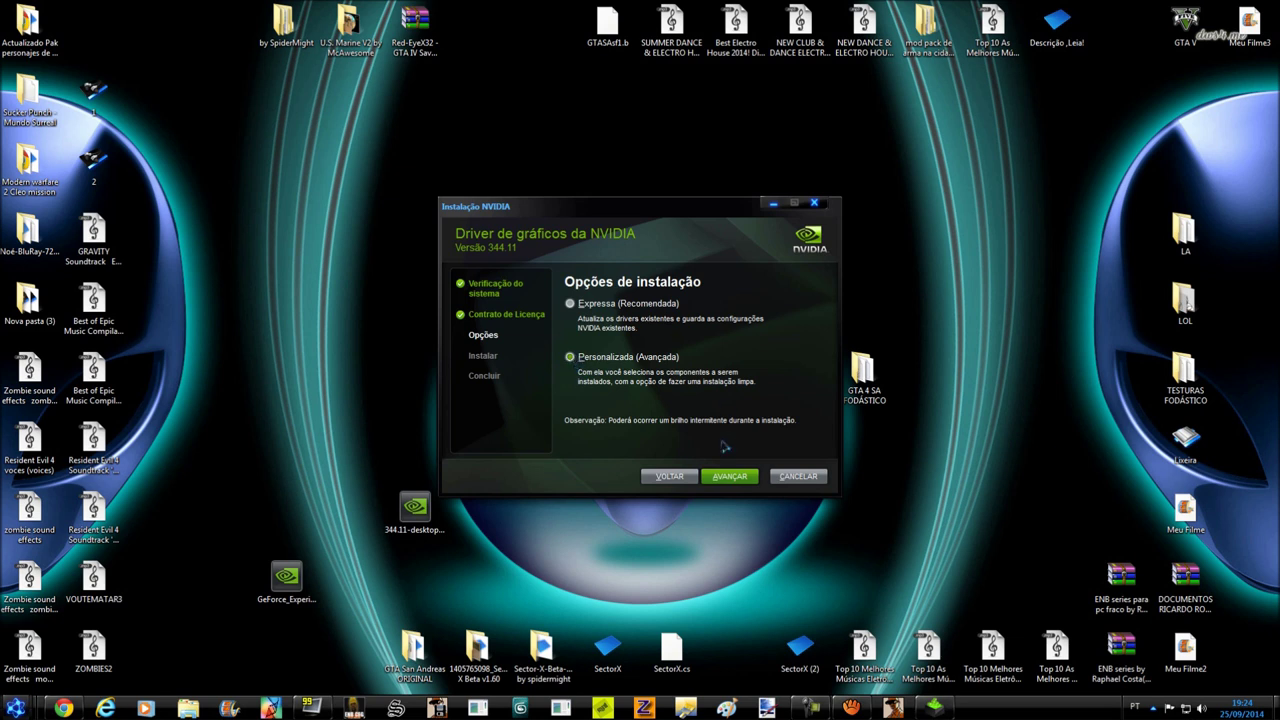
left_click(731, 477)
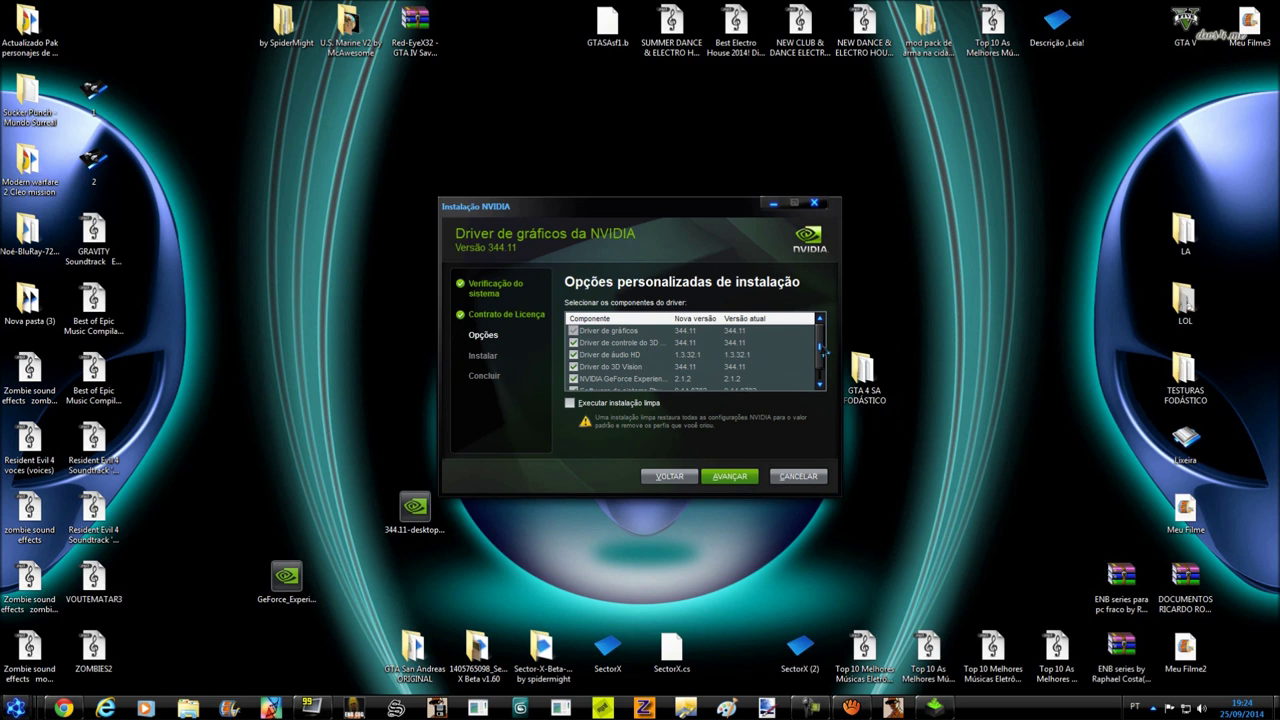
scroll(822, 350, "down", 1)
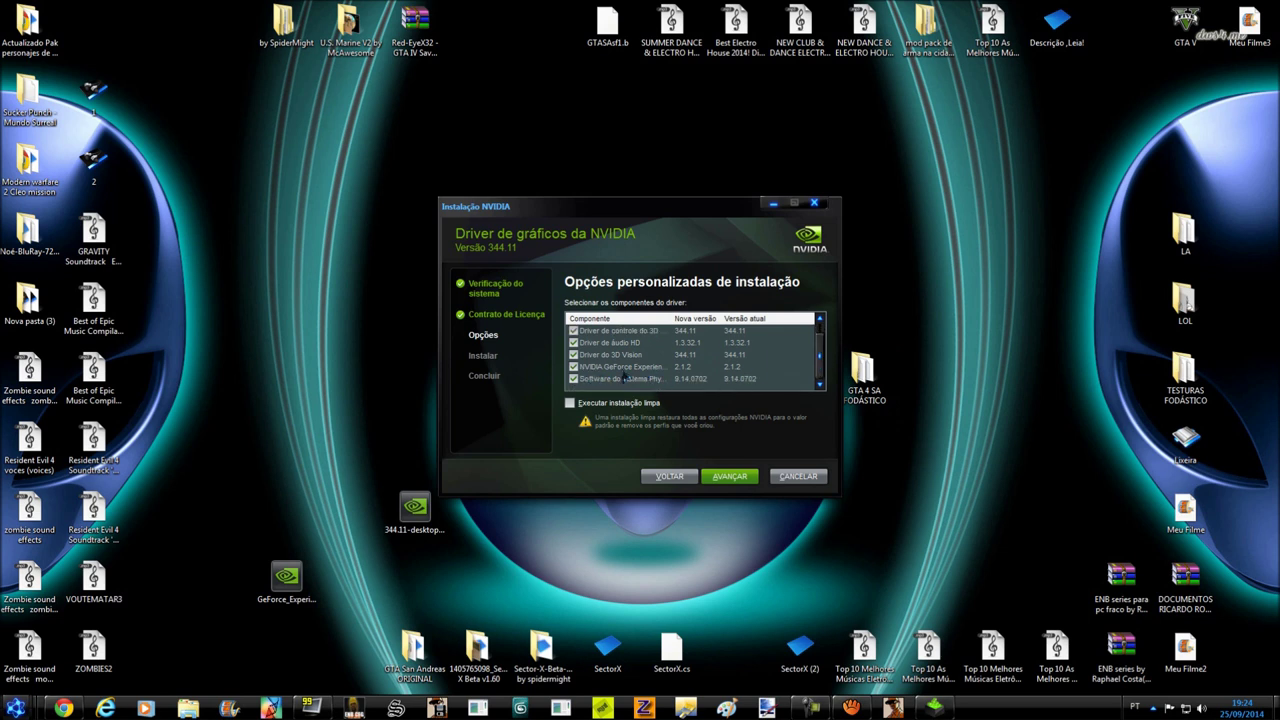
left_click(710, 368)
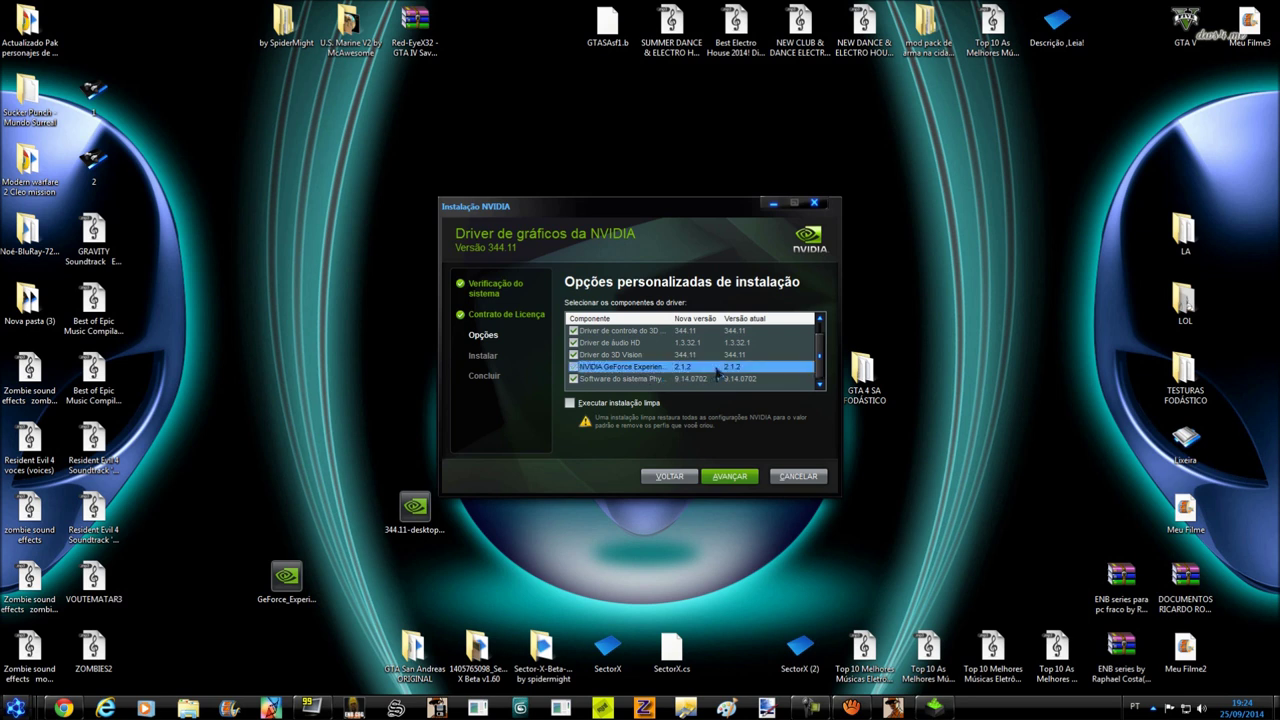
left_click(573, 366)
Examine the global and per-program 3D settings in the NVIDIA Control Panel, and close it
right_click(928, 451)
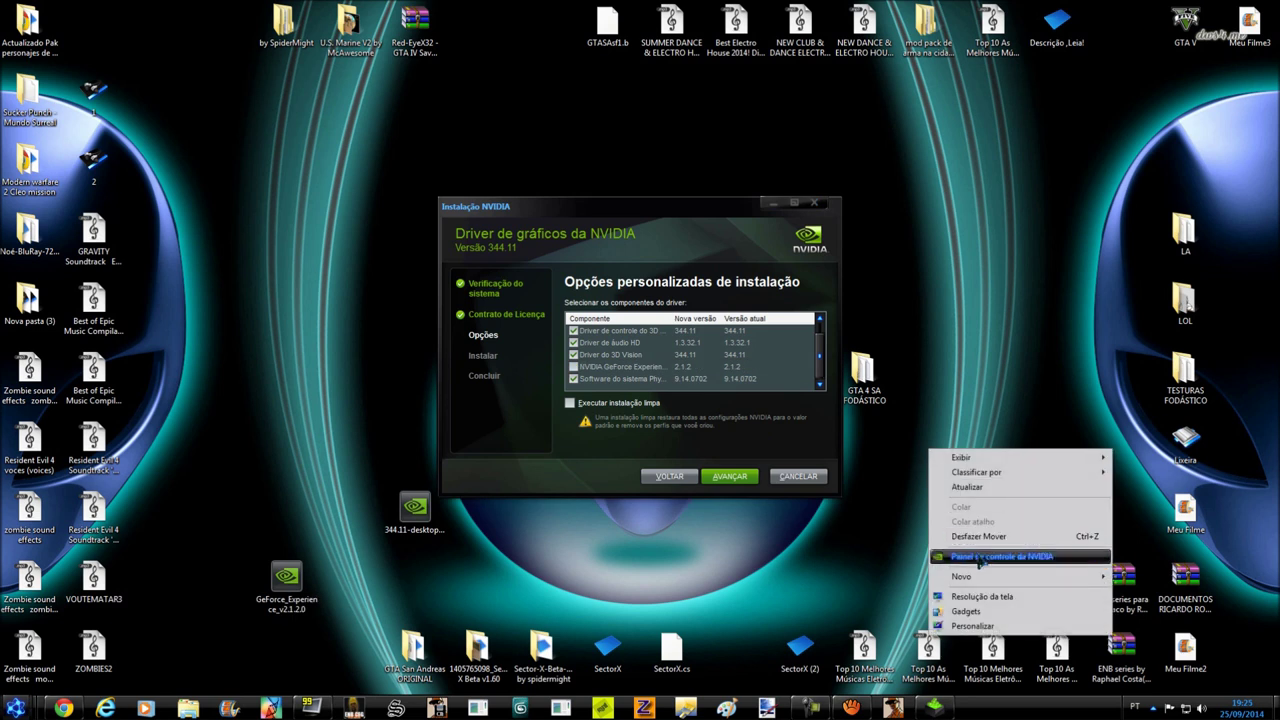
left_click(980, 556)
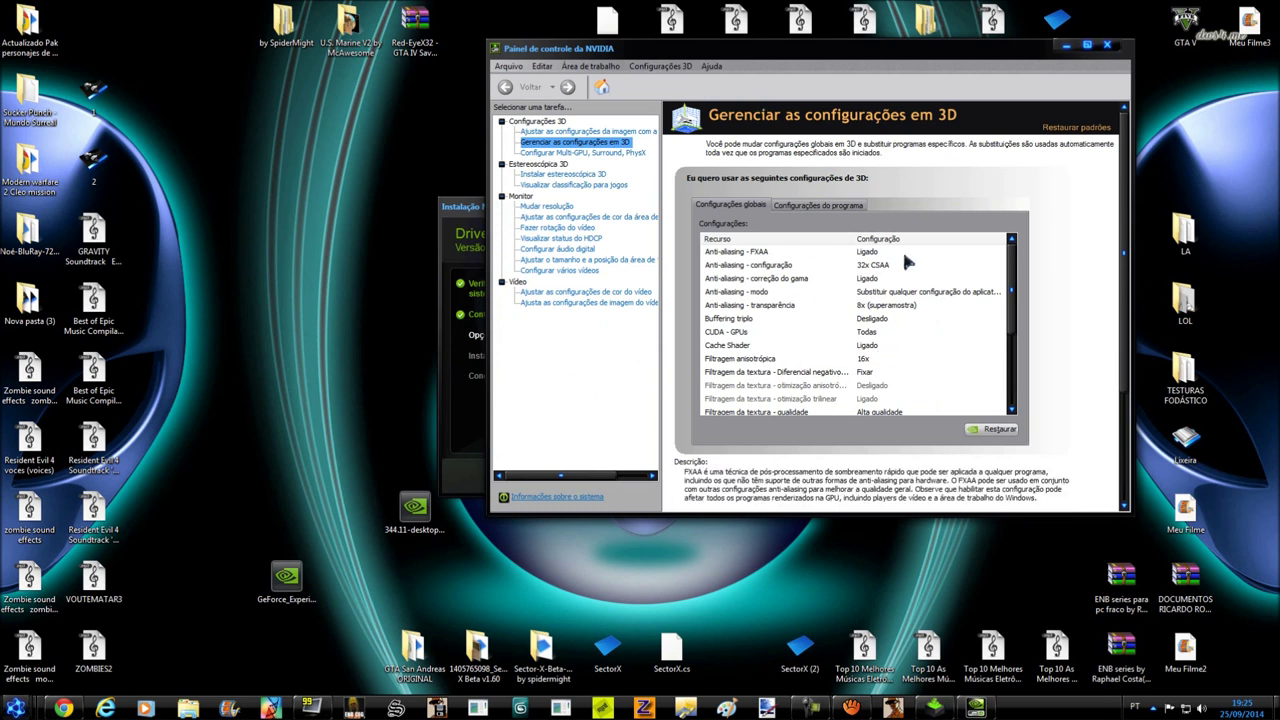
scroll(855, 325, "down", 2)
scroll(855, 325, "up", 1)
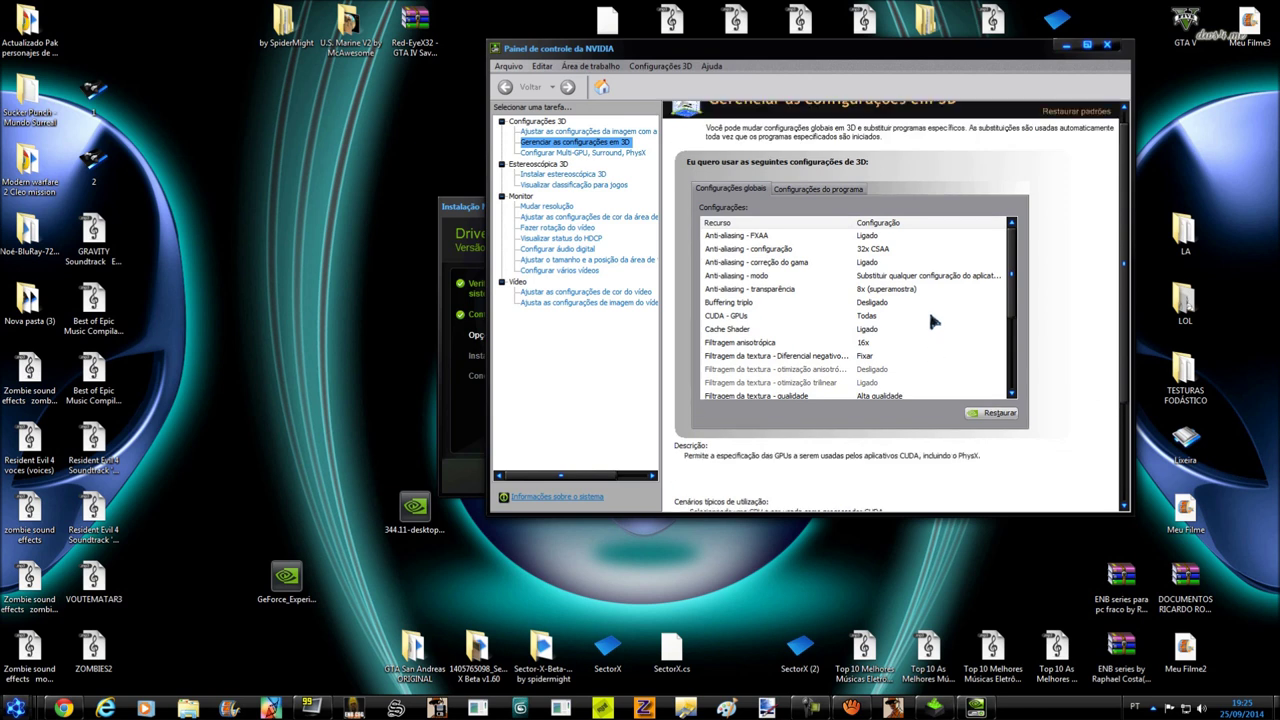
scroll(1012, 287, "down", 3)
scroll(1012, 287, "up", 3)
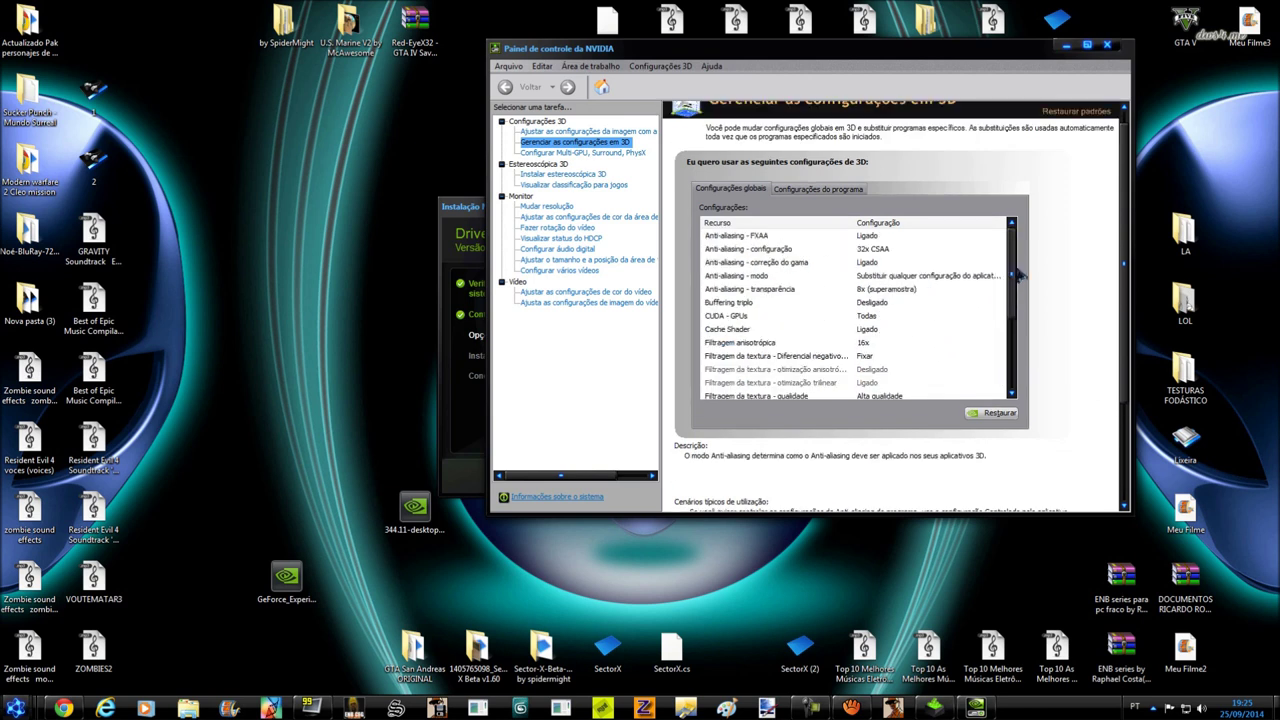
left_click(836, 191)
scroll(1016, 300, "down", 2)
scroll(1016, 300, "up", 2)
left_click(729, 190)
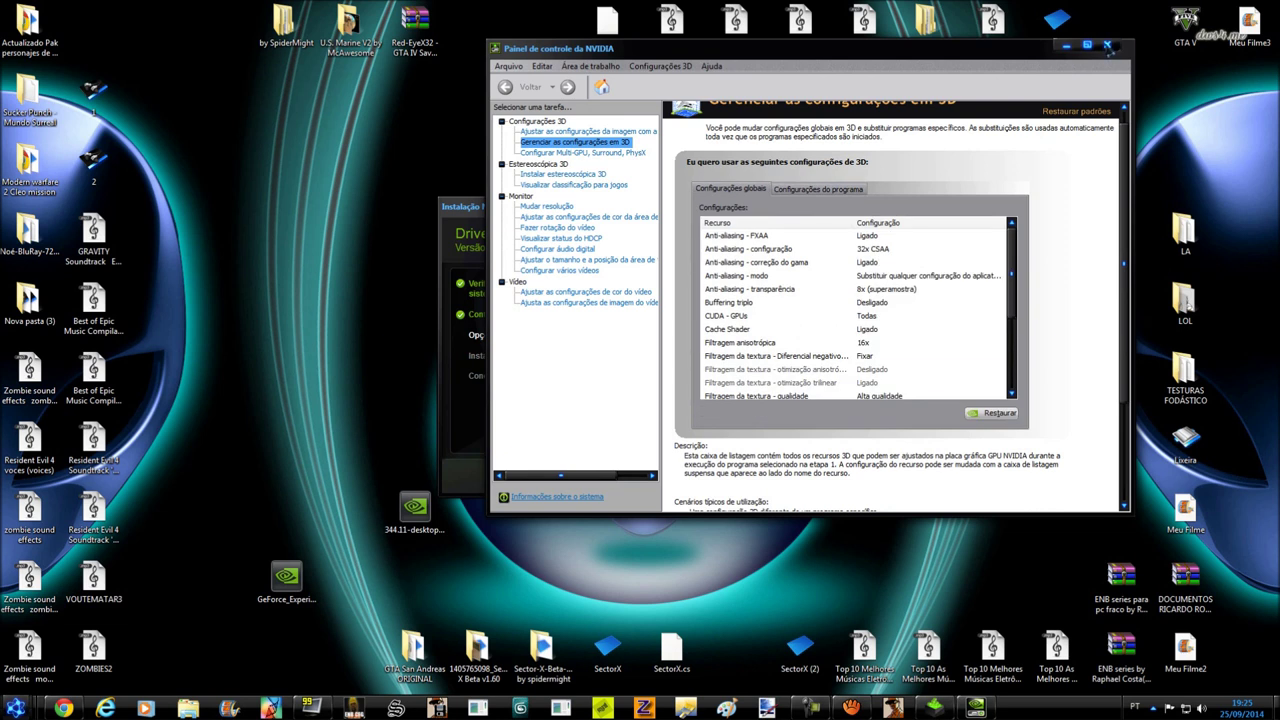
left_click(1107, 45)
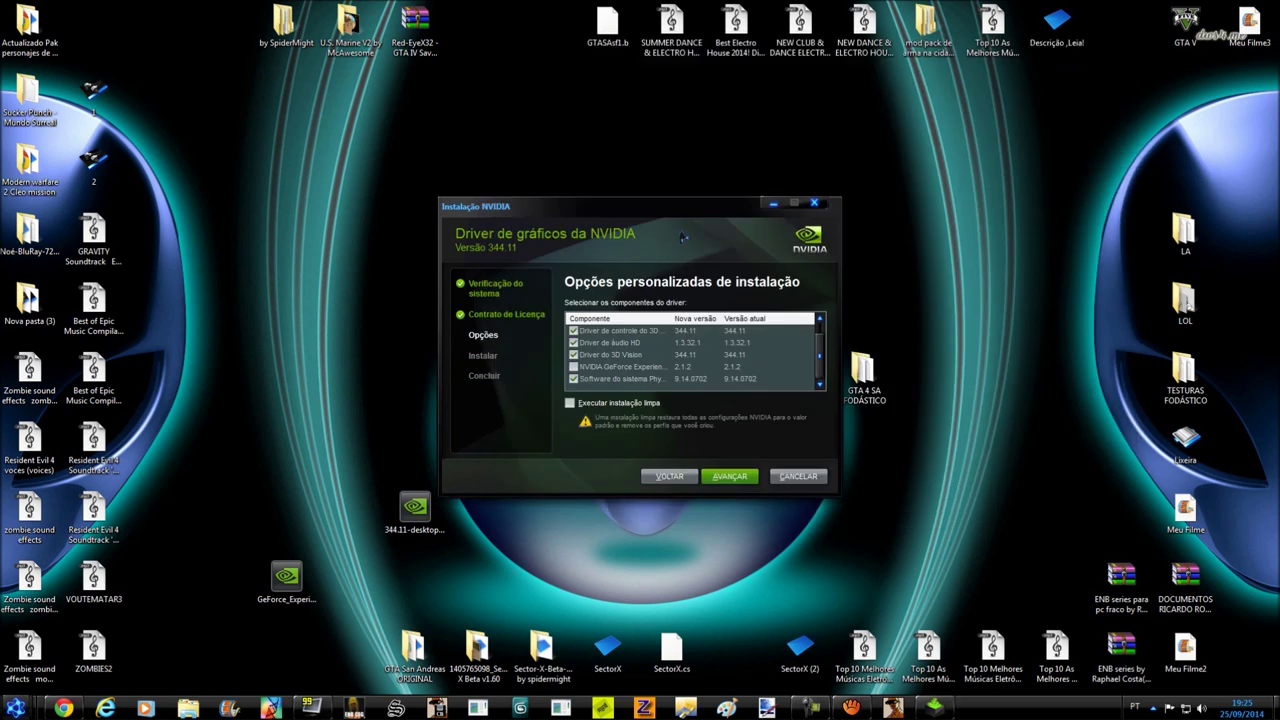
Cancel the 344.11 driver installation and bring up the NVIDIA entries in Control Panel's list of installed programs
left_click_drag(689, 208, 687, 178)
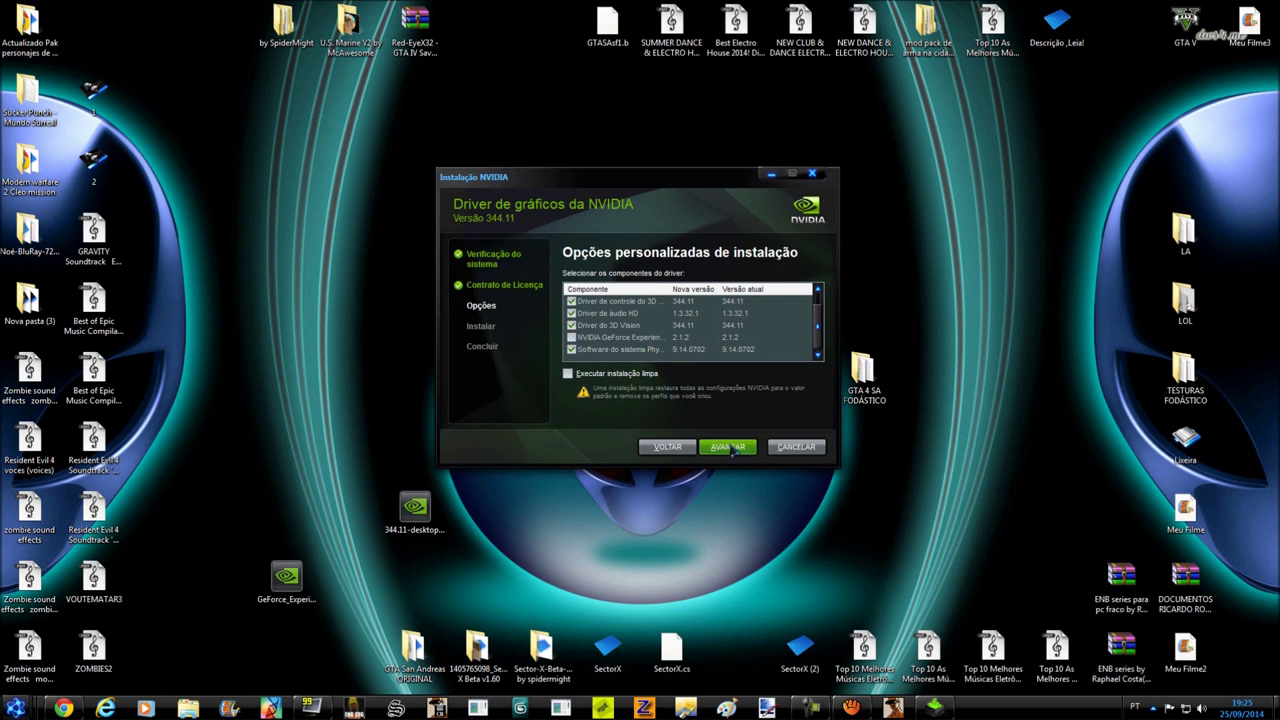
left_click(801, 451)
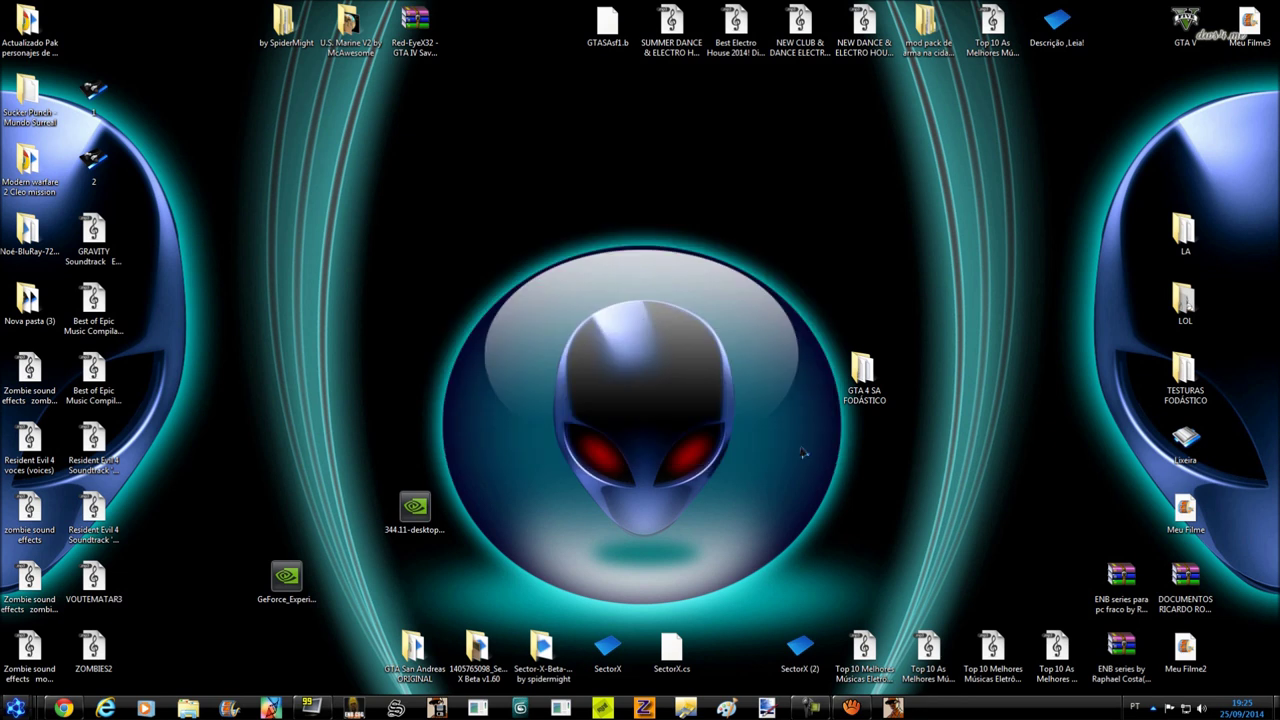
left_click(15, 707)
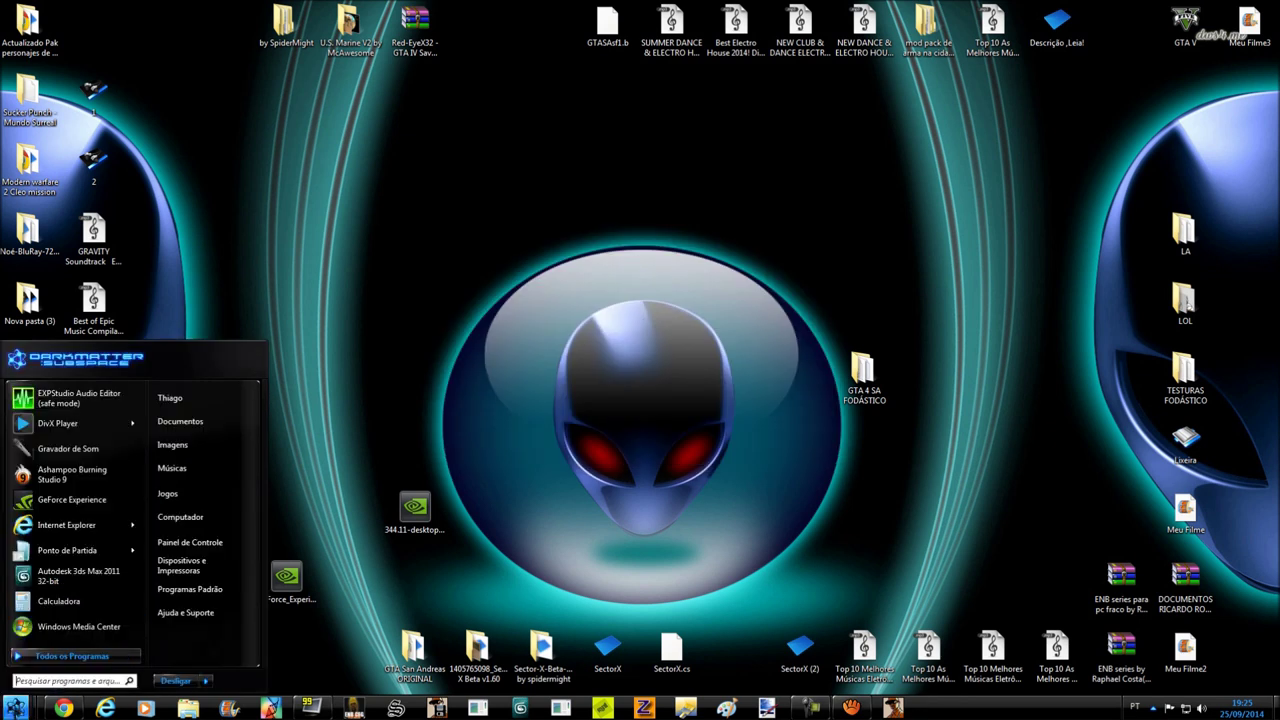
left_click(200, 543)
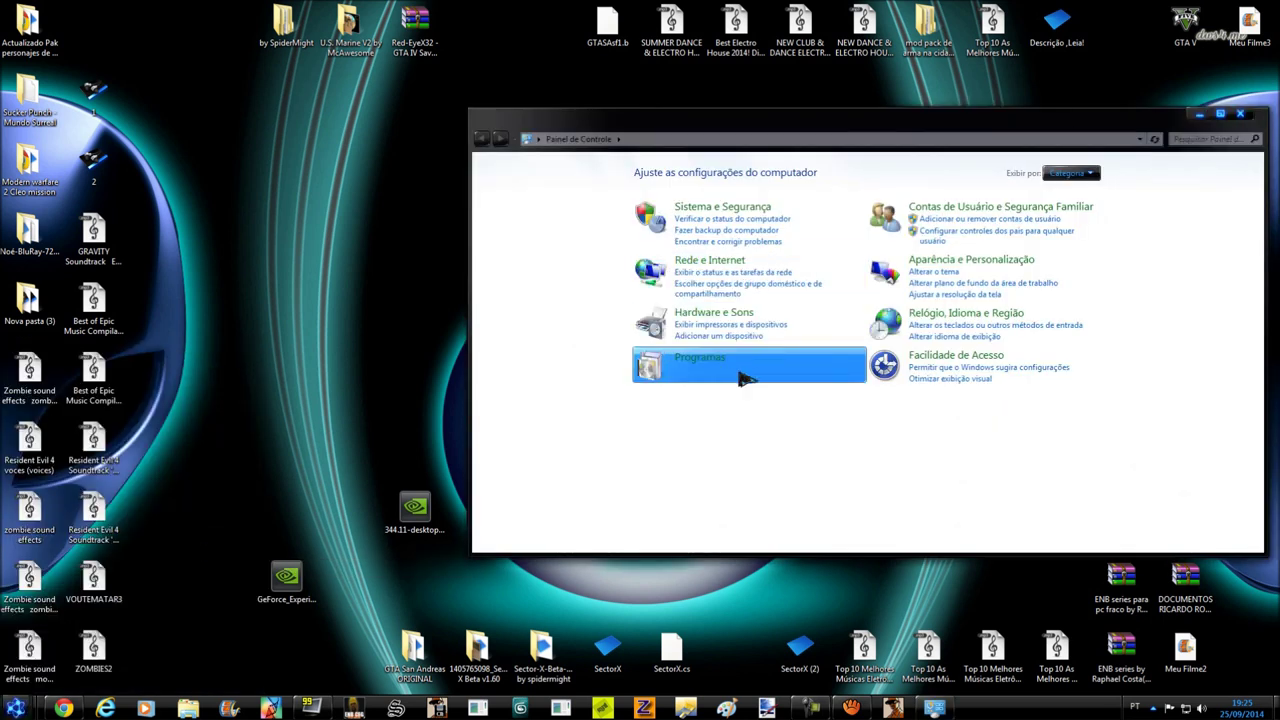
left_click(745, 378)
scroll(745, 378, "down", 8)
scroll(740, 378, "down", 15)
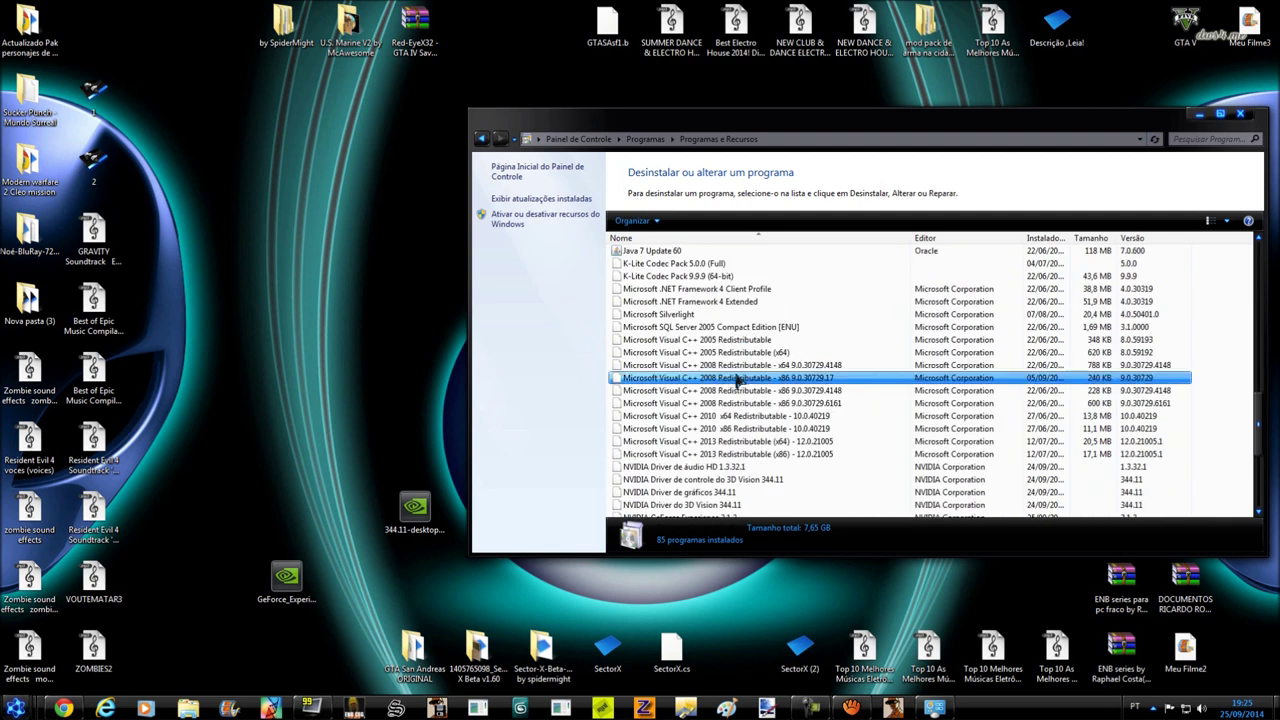
Launch the uninstaller for NVIDIA GeForce Experience 2.1.2 from the list of installed programs
left_click(286, 612)
left_click(688, 388)
left_click(704, 366)
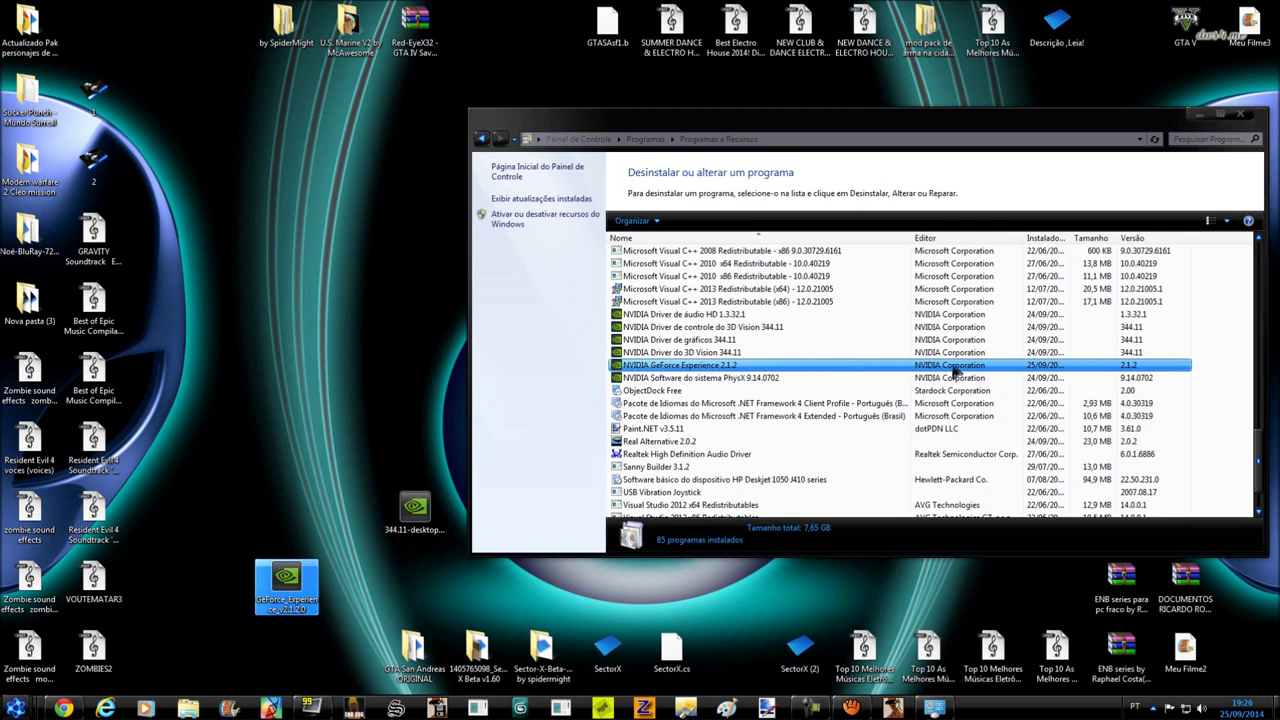
left_click(865, 357)
left_click(783, 364)
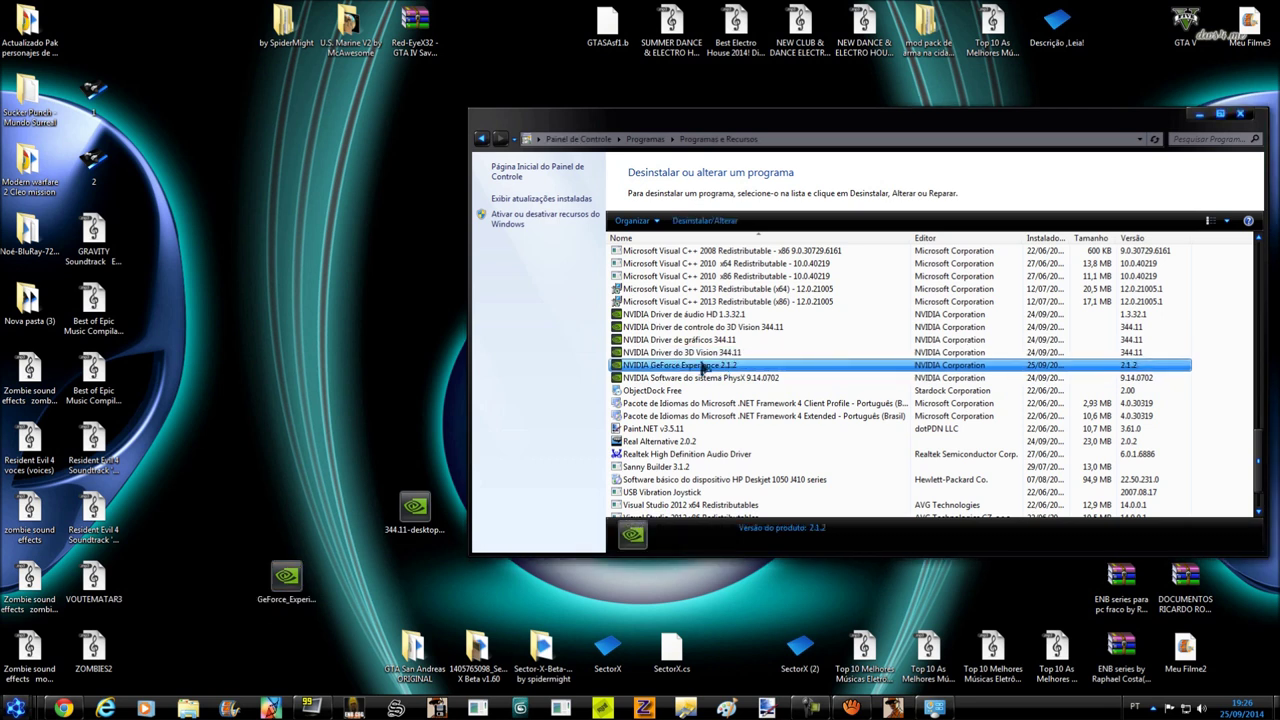
double_click(706, 368)
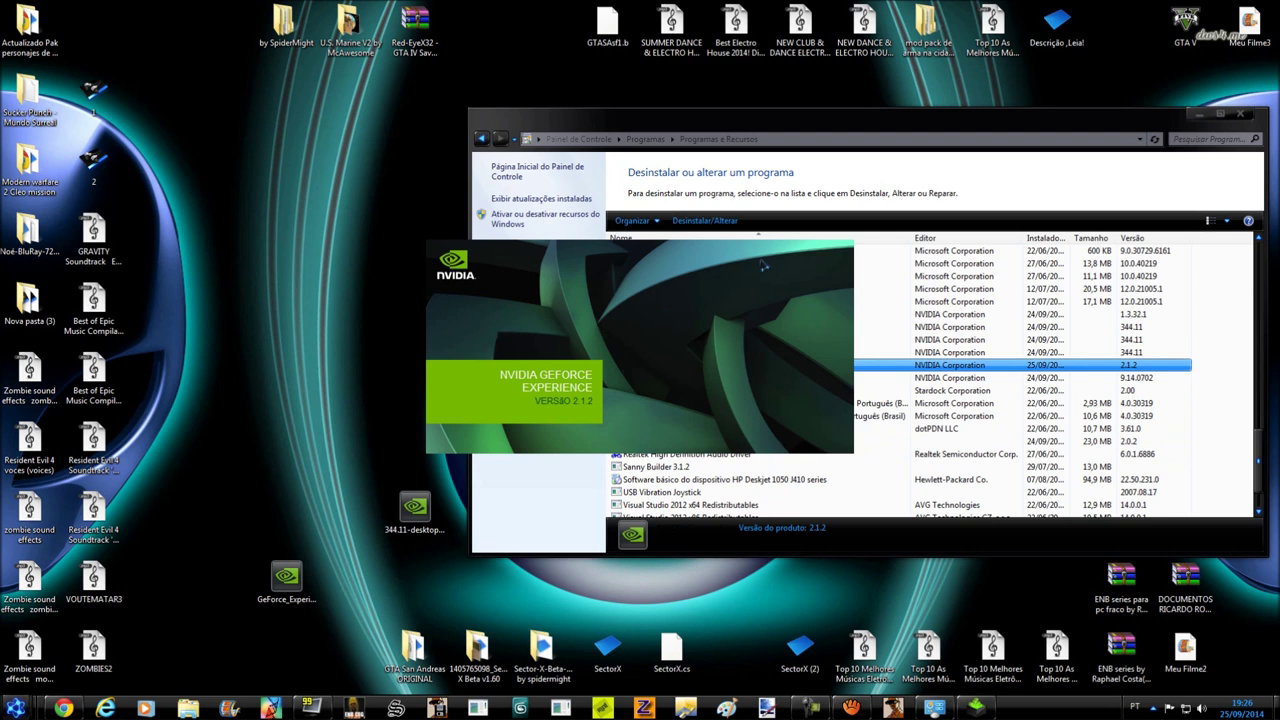
Move the GeForce Experience uninstall confirmation clear of the program list and cancel the removal
left_click_drag(675, 205, 445, 304)
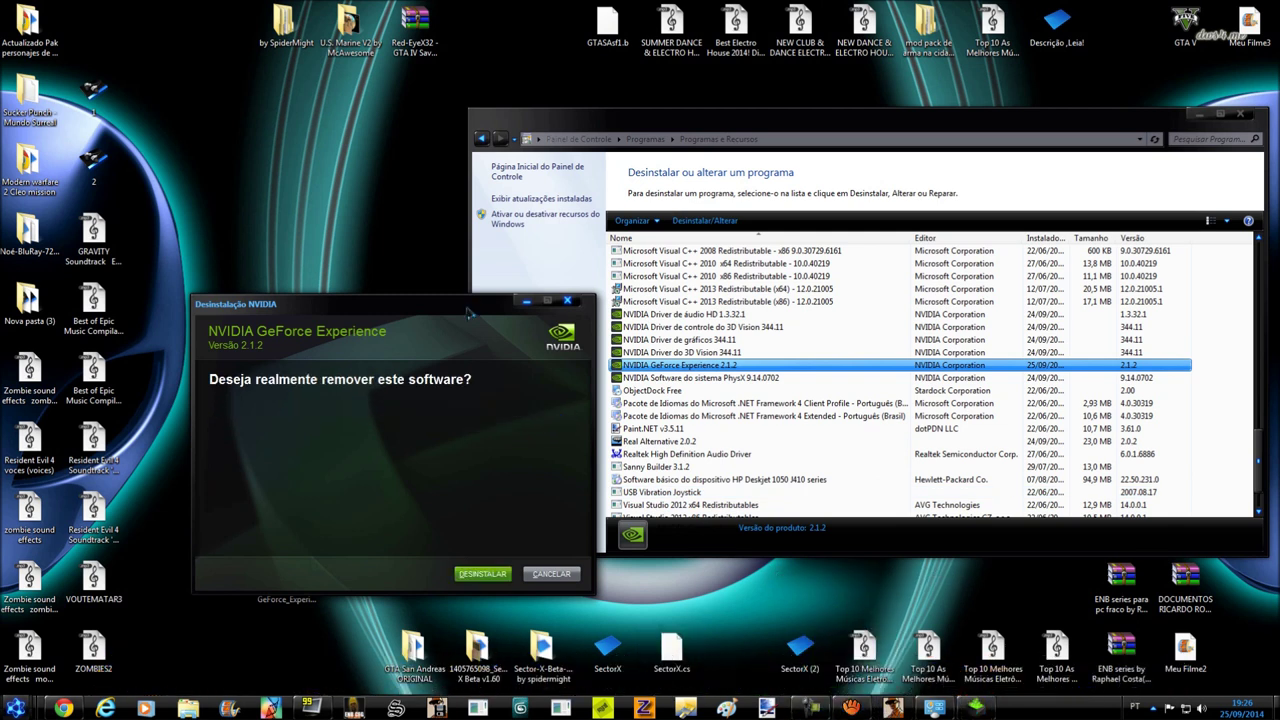
left_click_drag(458, 314, 741, 297)
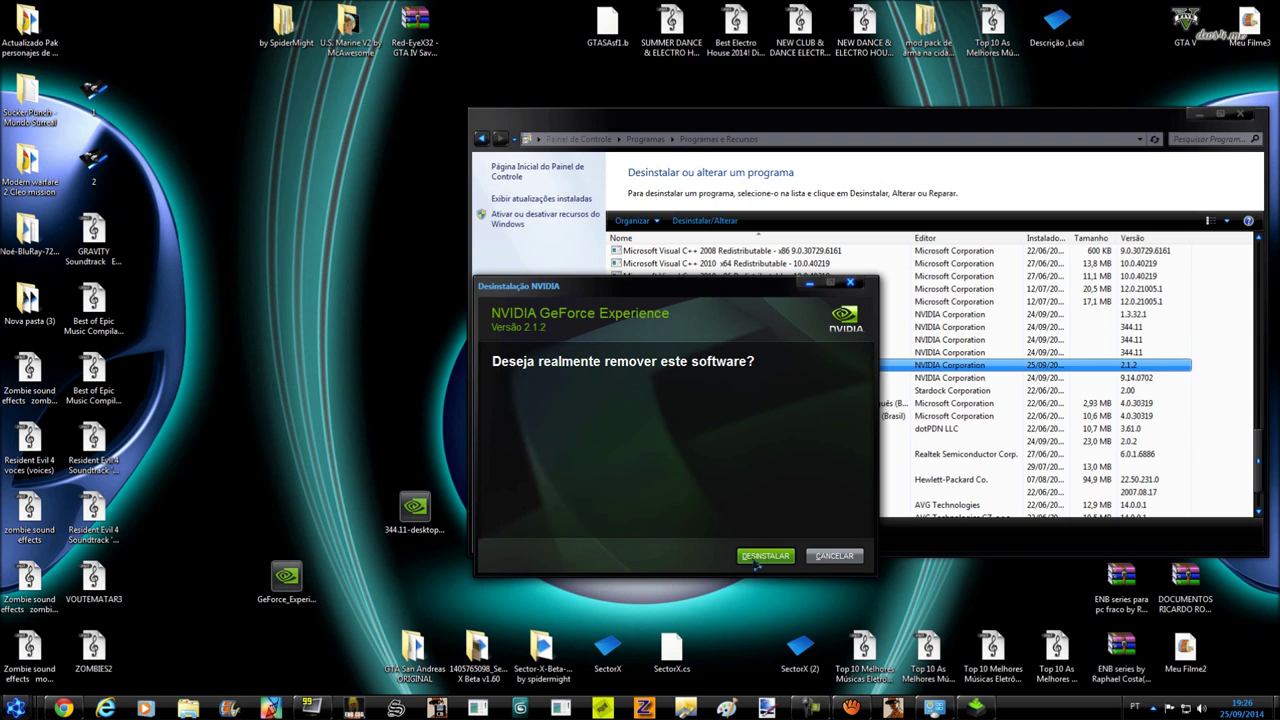
left_click_drag(706, 291, 409, 322)
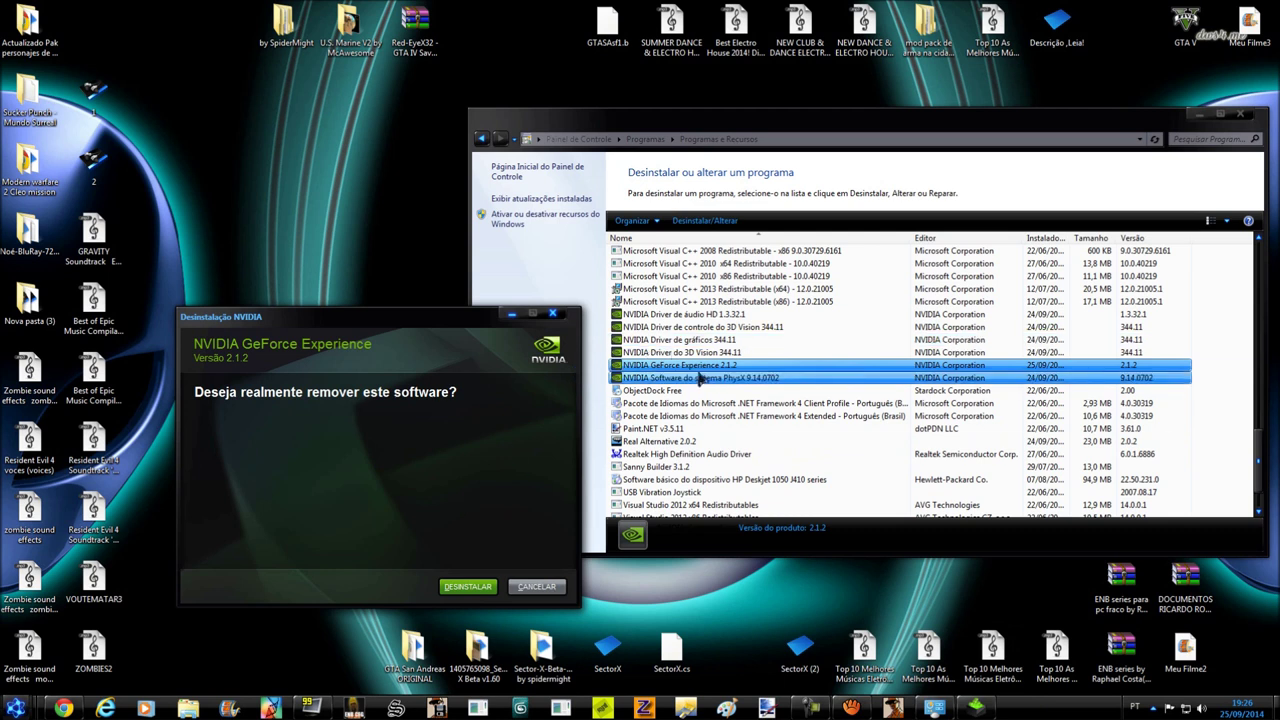
left_click(540, 588)
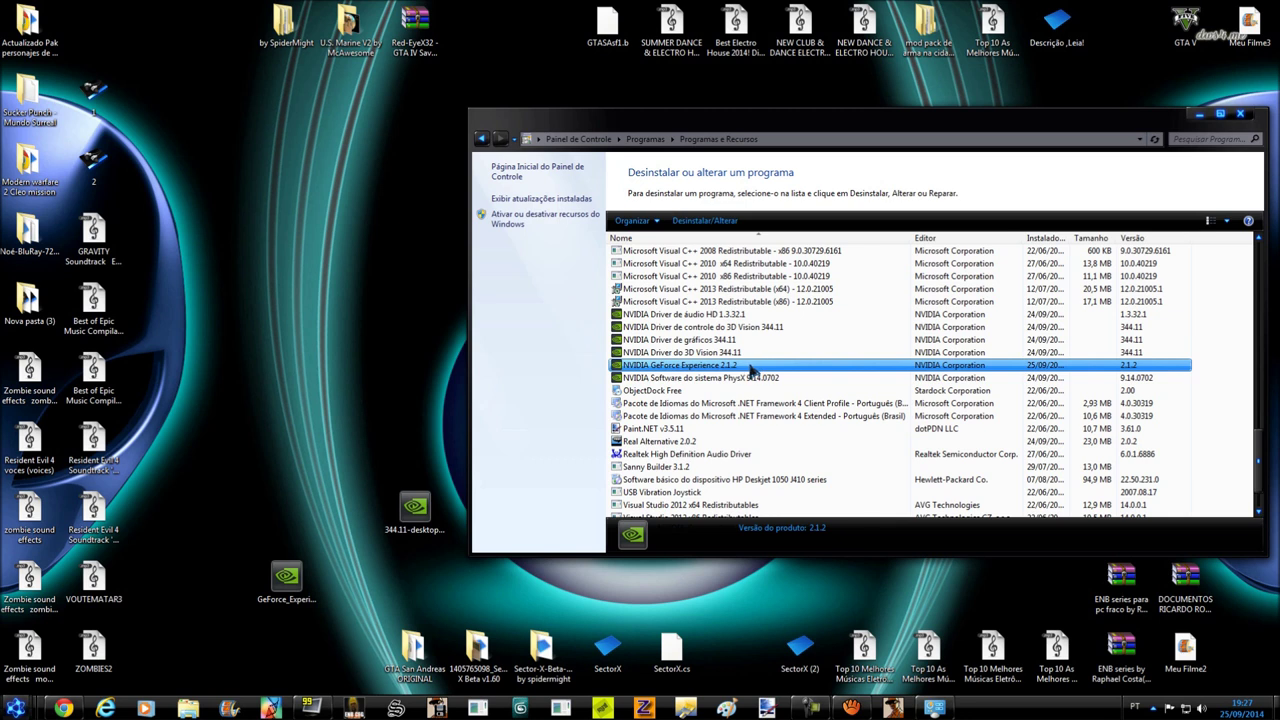
Reopen the NVIDIA GeForce Experience uninstaller, move its window off the program list and cancel it again
double_click(754, 371)
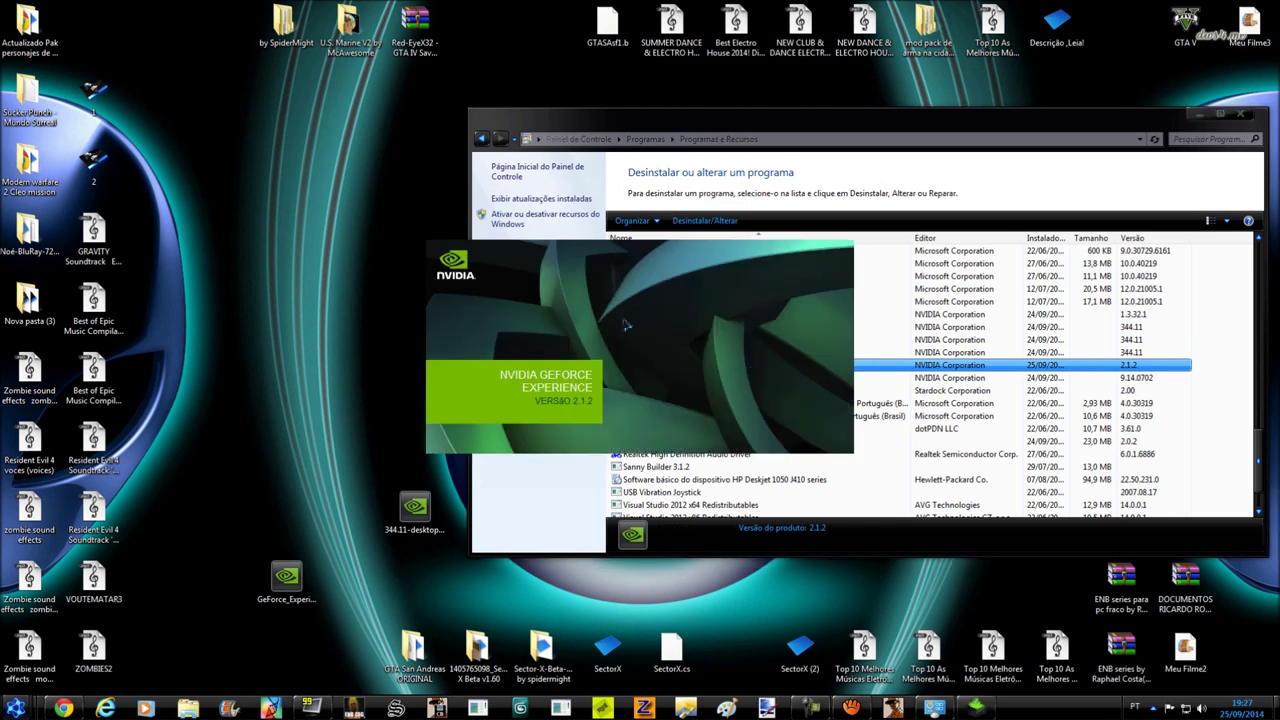
left_click_drag(632, 210, 362, 195)
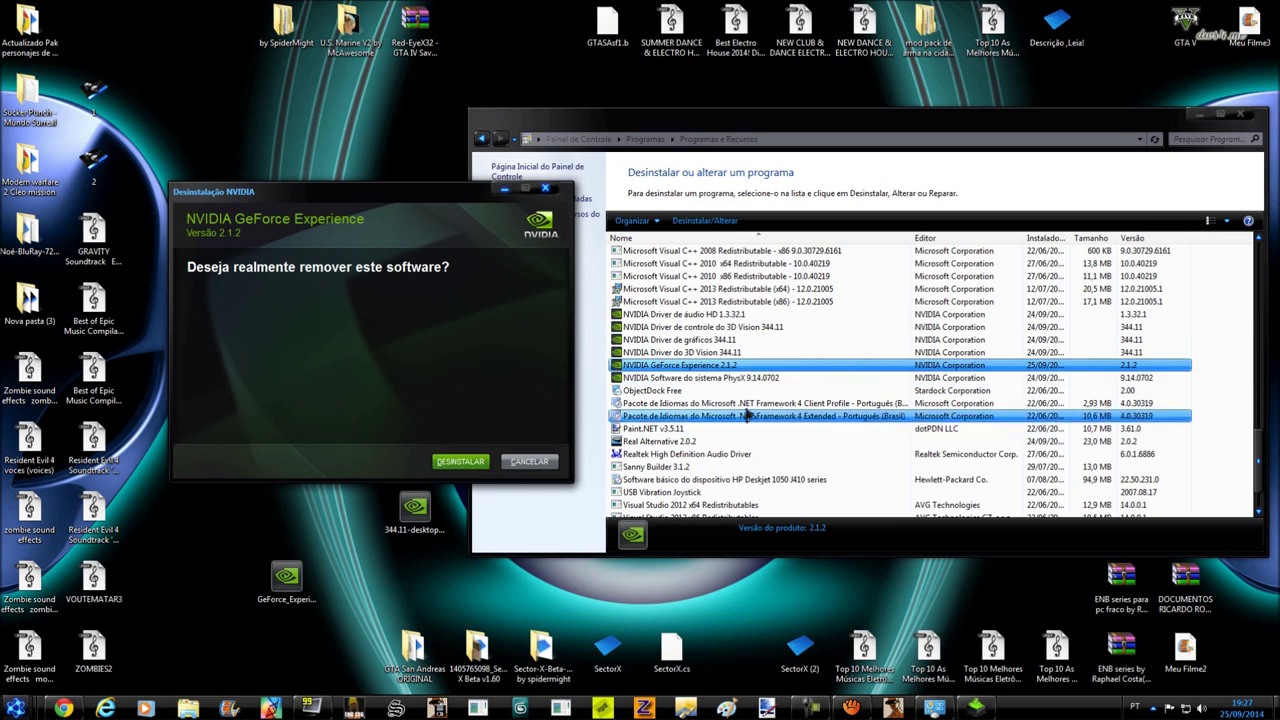
left_click(527, 466)
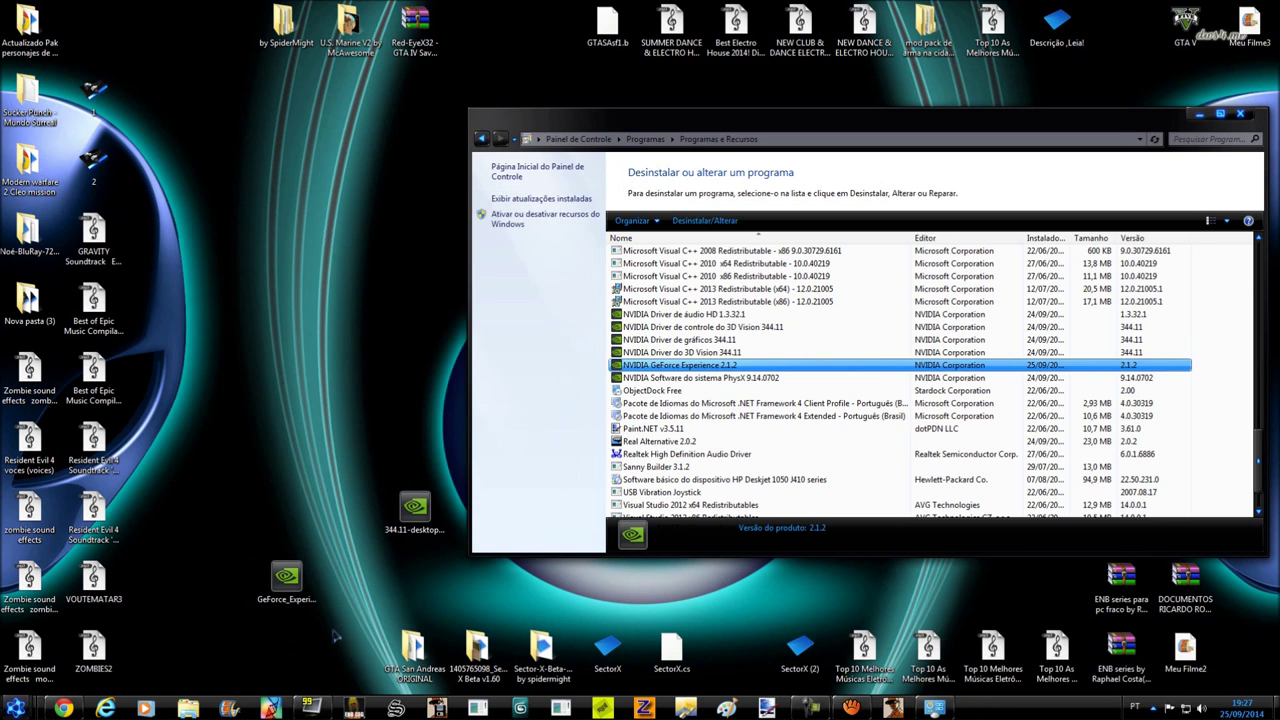
Switch to Chrome, open the GeForce Experience download page on geforce.com and minimize the browser
left_click(76, 704)
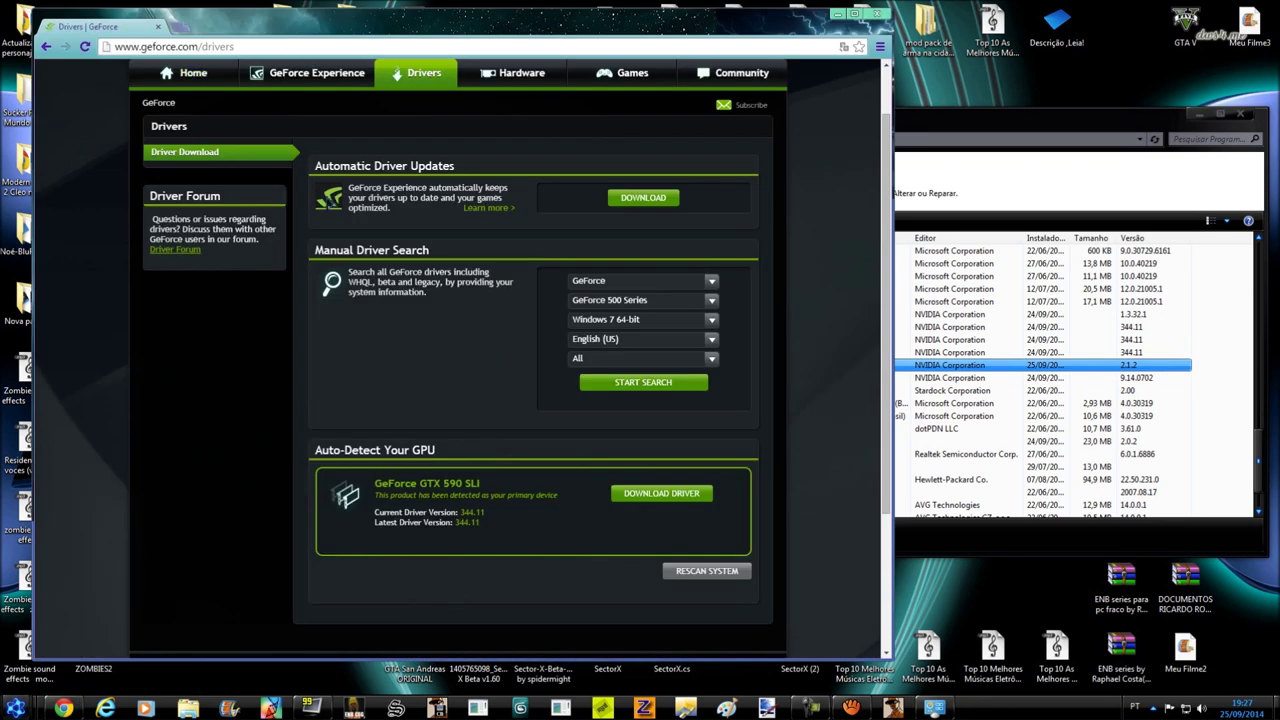
scroll(328, 207, "up", 1)
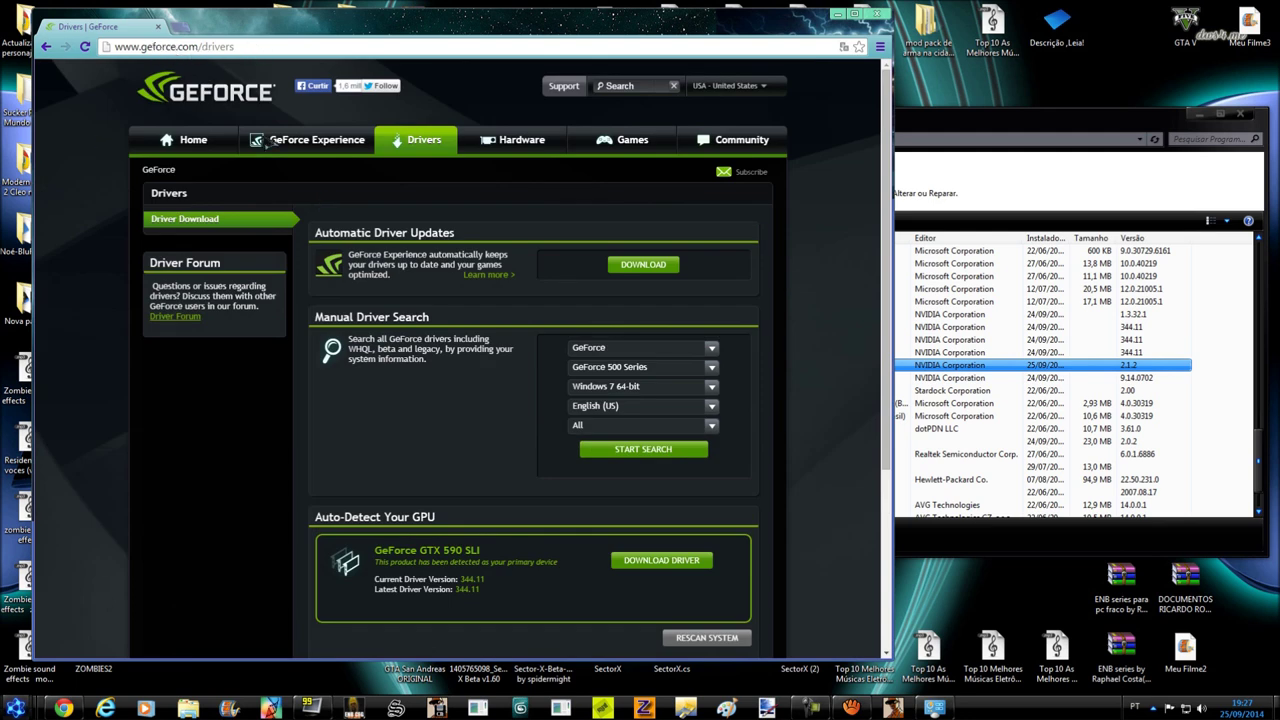
left_click(306, 146)
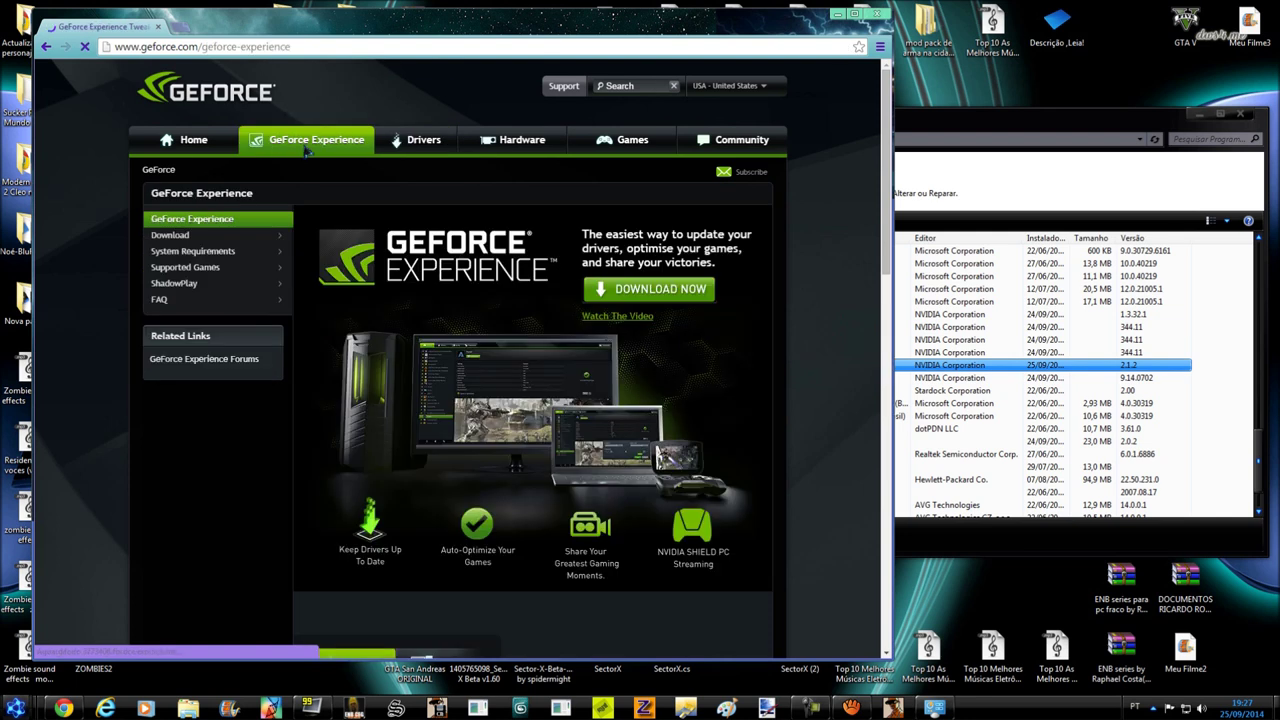
left_click(170, 235)
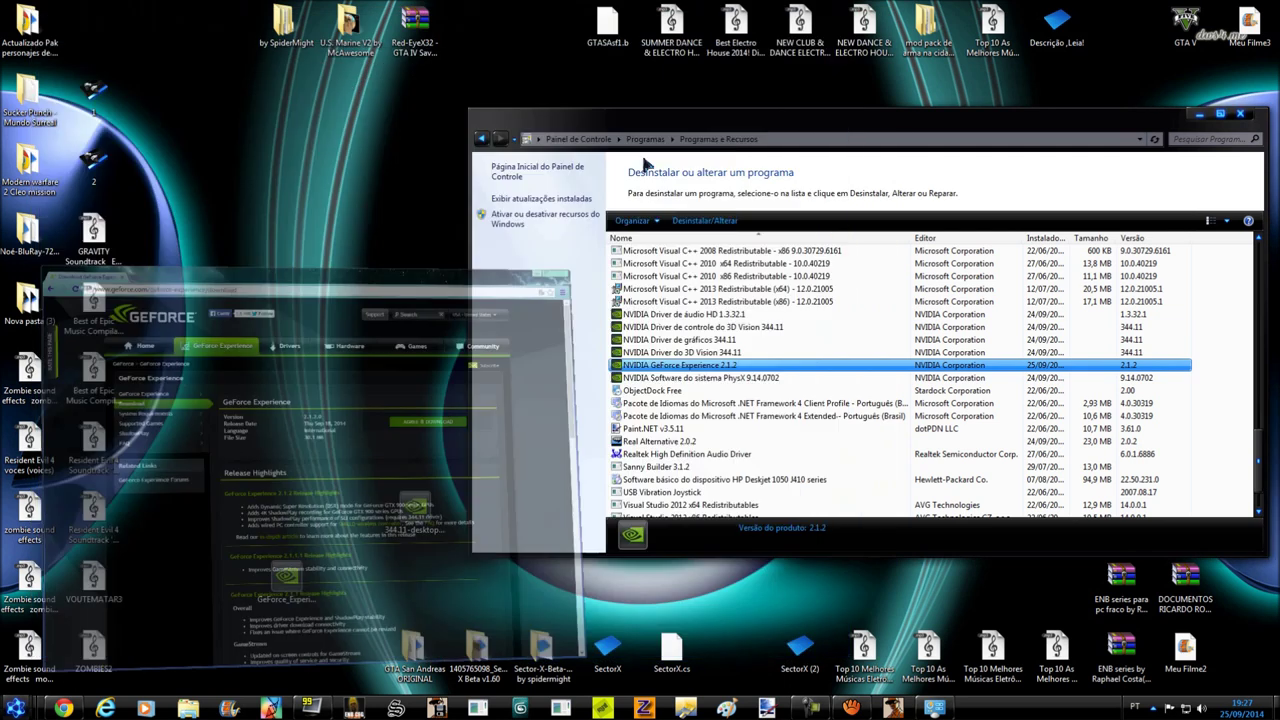
left_click(837, 14)
Line up the GeForce Experience installer with the driver installer on the desktop, and reopen the NVIDIA GeForce Experience 2.1.2 uninstaller clear of the program list
left_click_drag(288, 580, 287, 532)
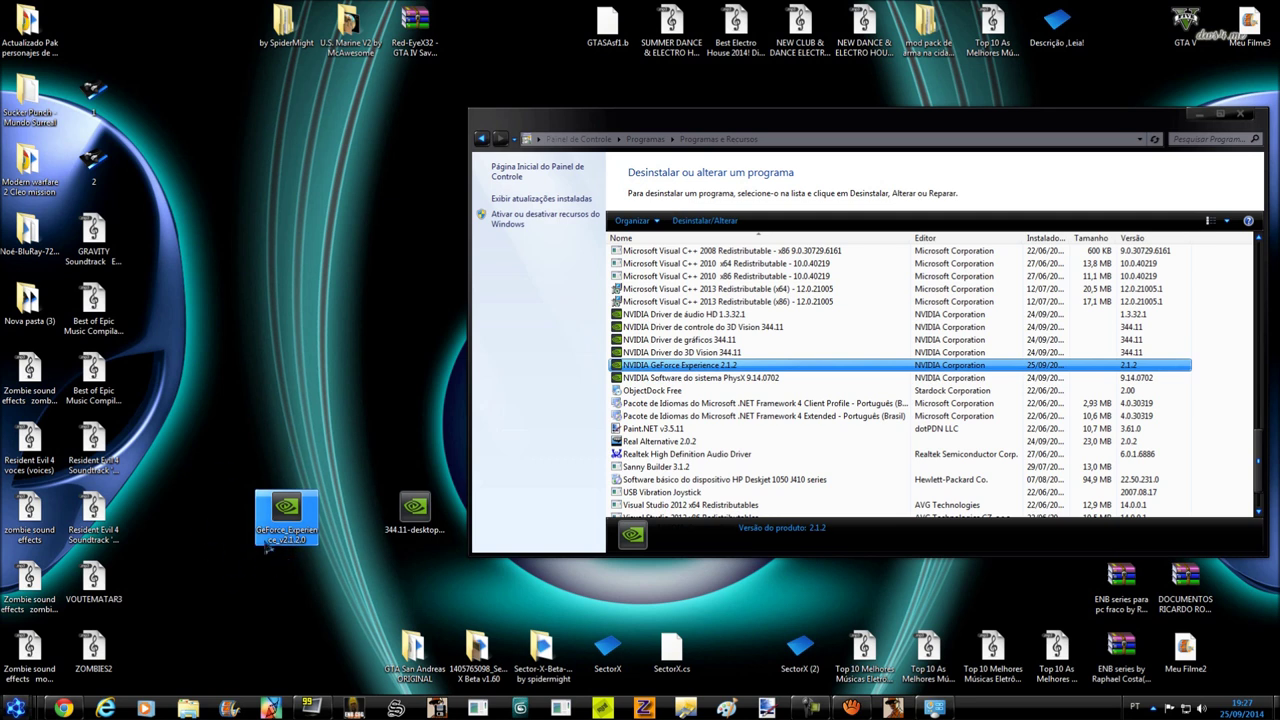
left_click(694, 367)
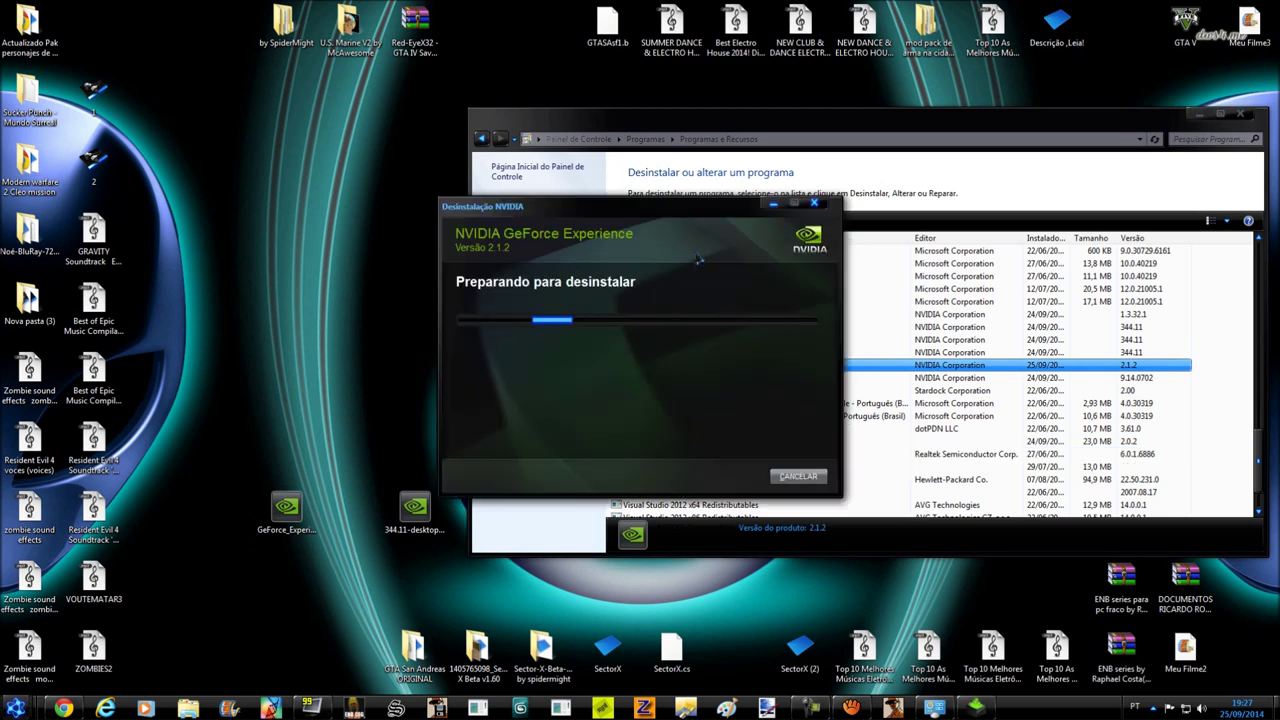
left_click_drag(719, 236, 364, 276)
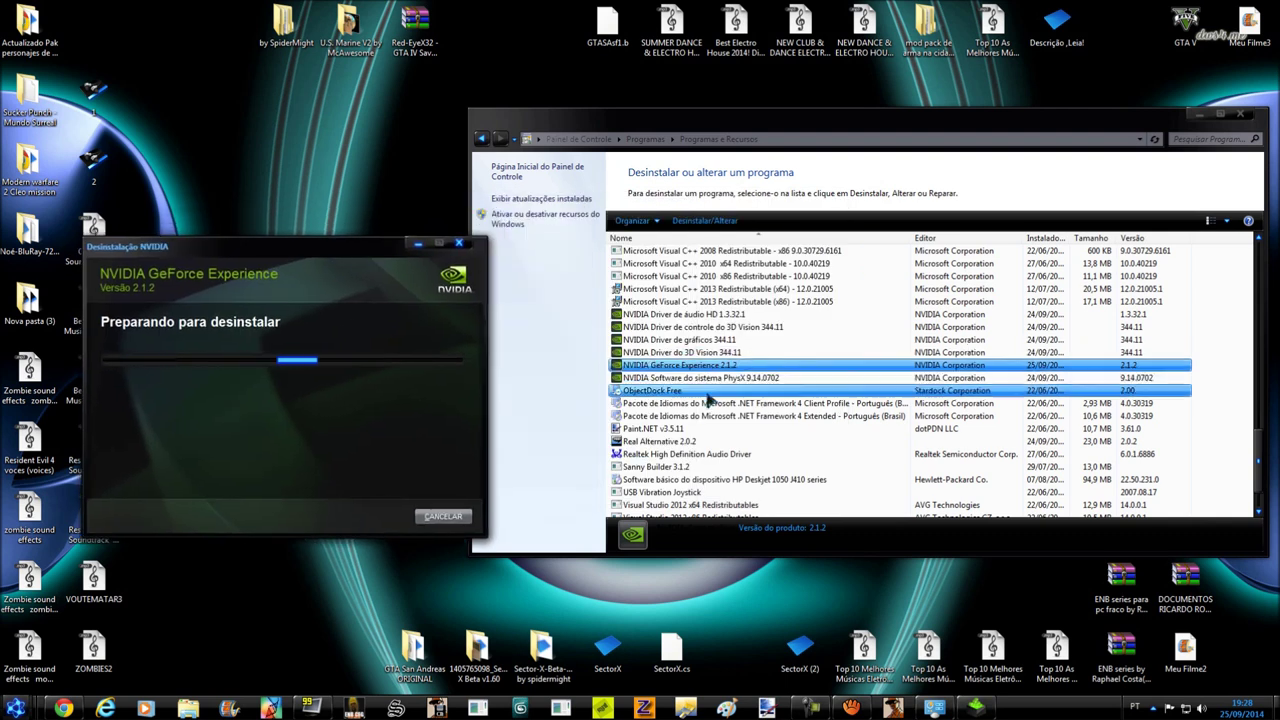
Check the running processes in Task Manager, close it, complete the NVIDIA GeForce Experience uninstall and close the uninstaller
mouse_move(846, 655)
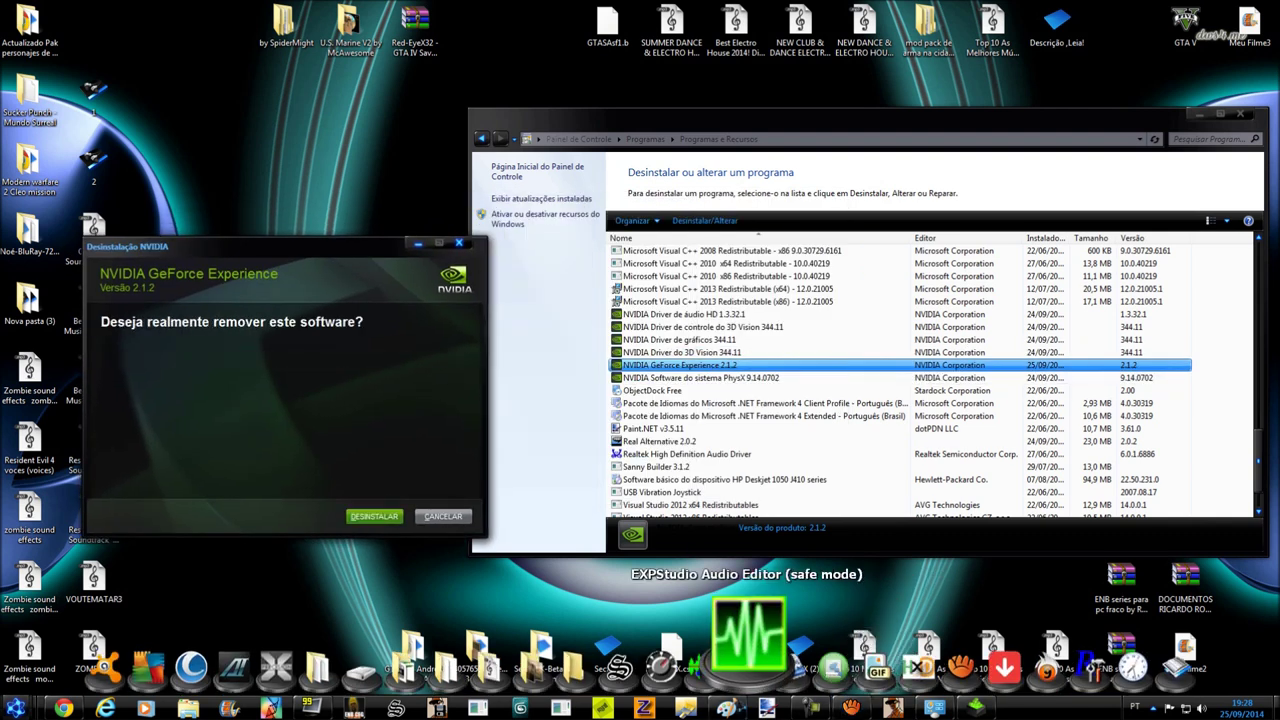
left_click(727, 707)
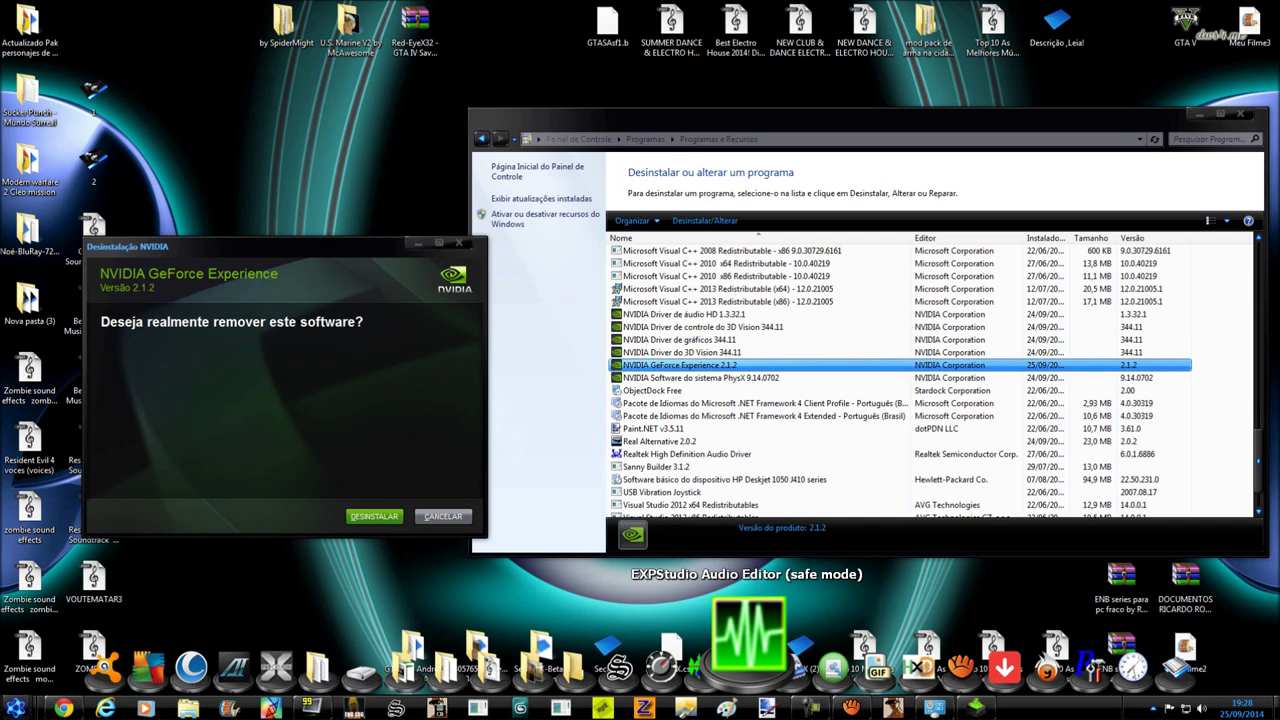
key("ctrl+shift+Escape")
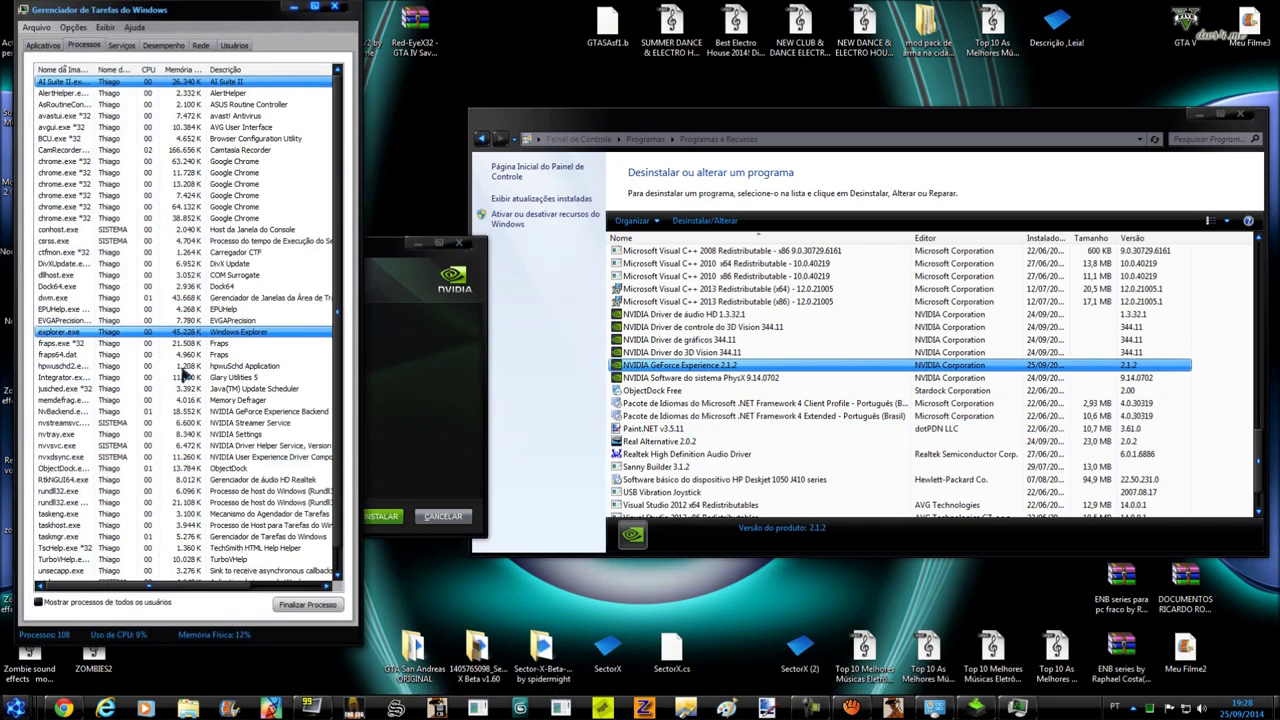
left_click(335, 7)
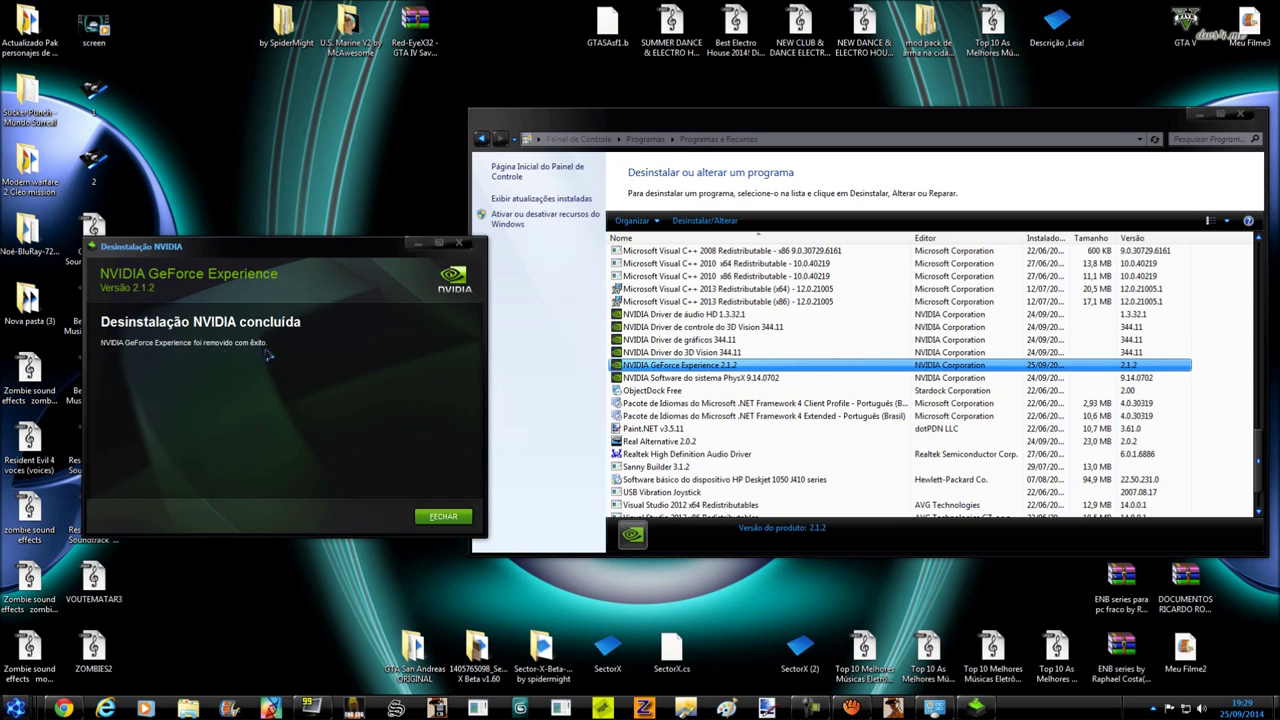
left_click(430, 518)
Review the remaining NVIDIA audio, 3D Vision, graphics and PhysX entries in the installed programs list, and close the window
left_click(764, 352)
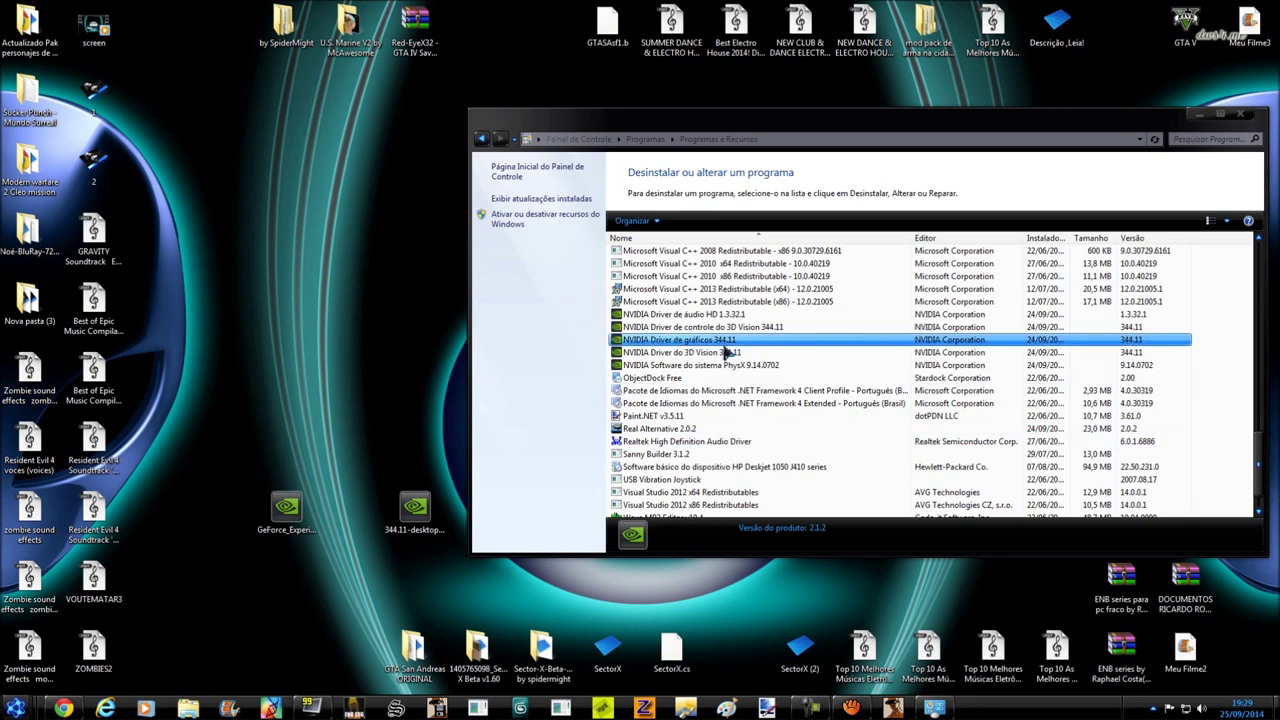
left_click(740, 342)
left_click(756, 316)
left_click(790, 328)
left_click(728, 316)
left_click(730, 327)
left_click(734, 340)
left_click(737, 366)
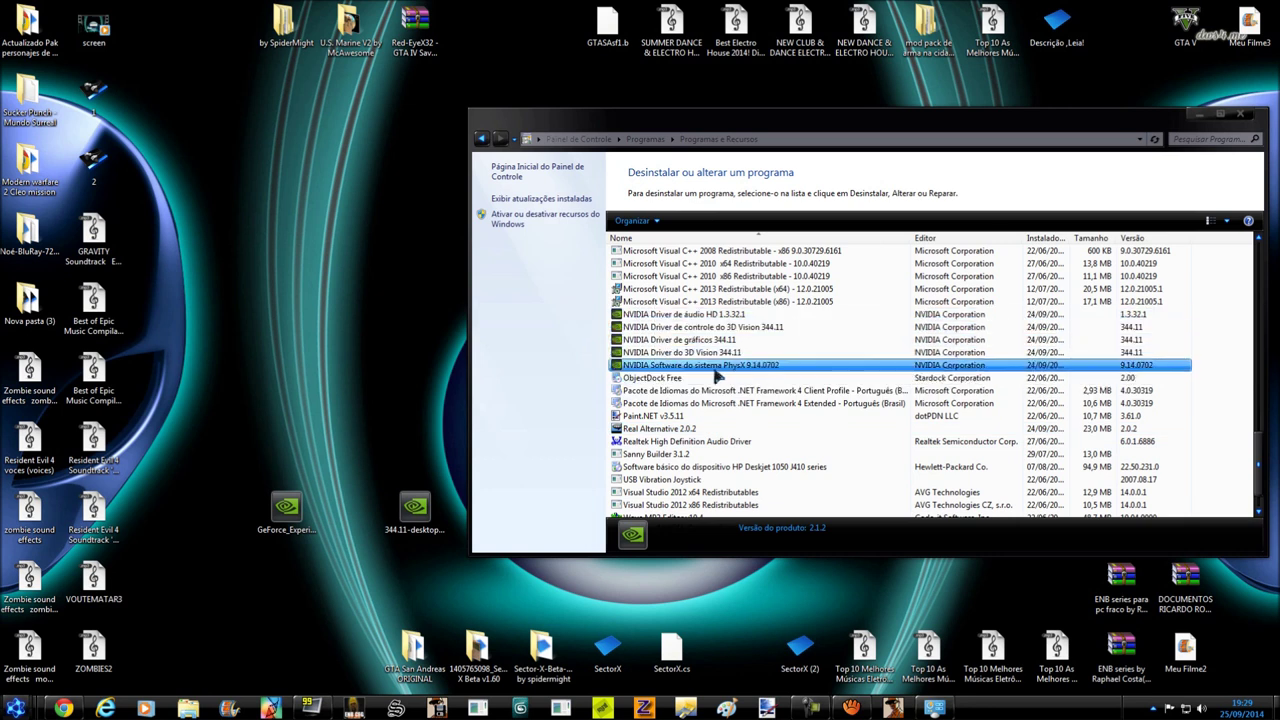
left_click(760, 340)
left_click(832, 316)
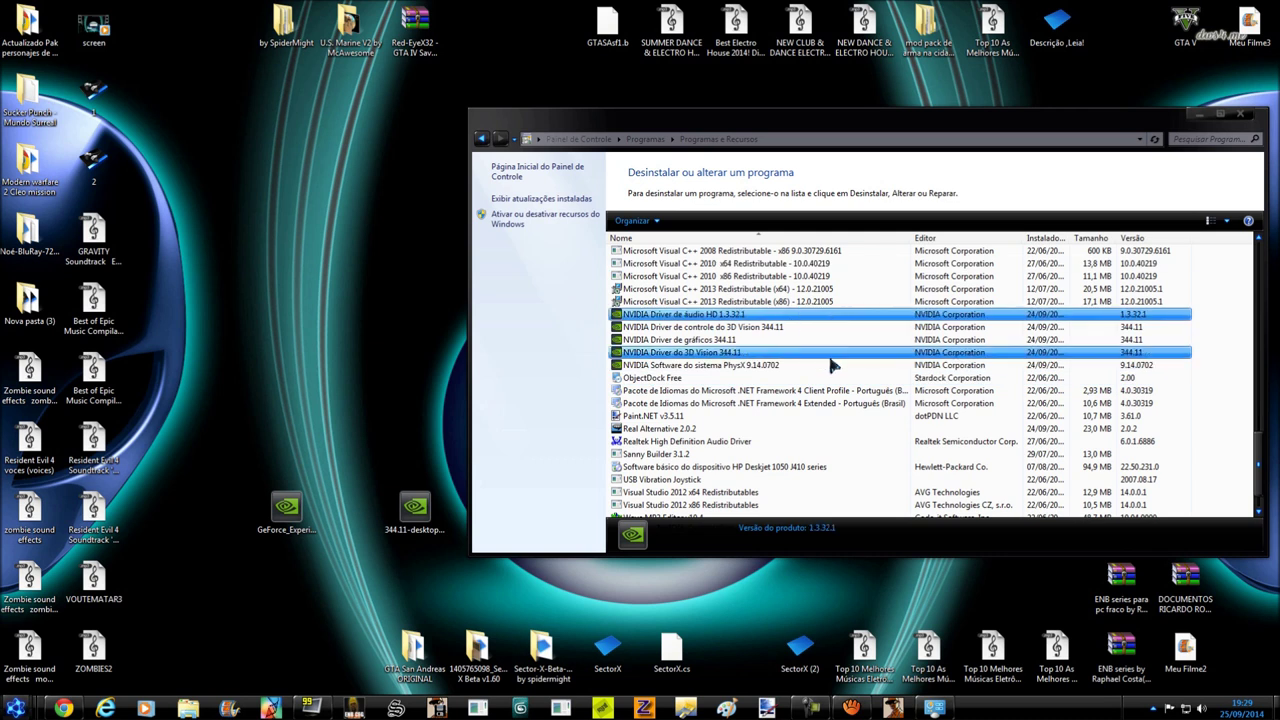
left_click(676, 341)
left_click(1243, 116)
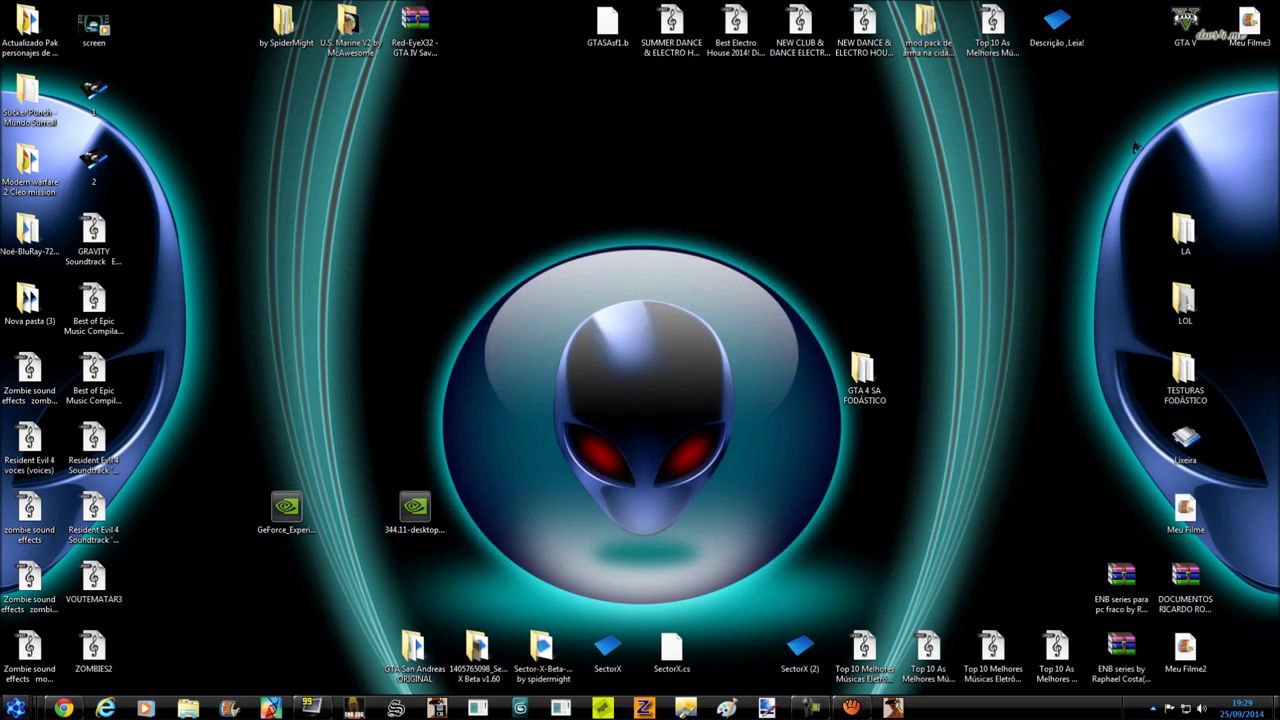
Place the 344.11 driver installer beside the GeForce Experience installer on the desktop, and launch GTA San Andreas
left_click(426, 525)
left_click_drag(426, 525, 361, 525)
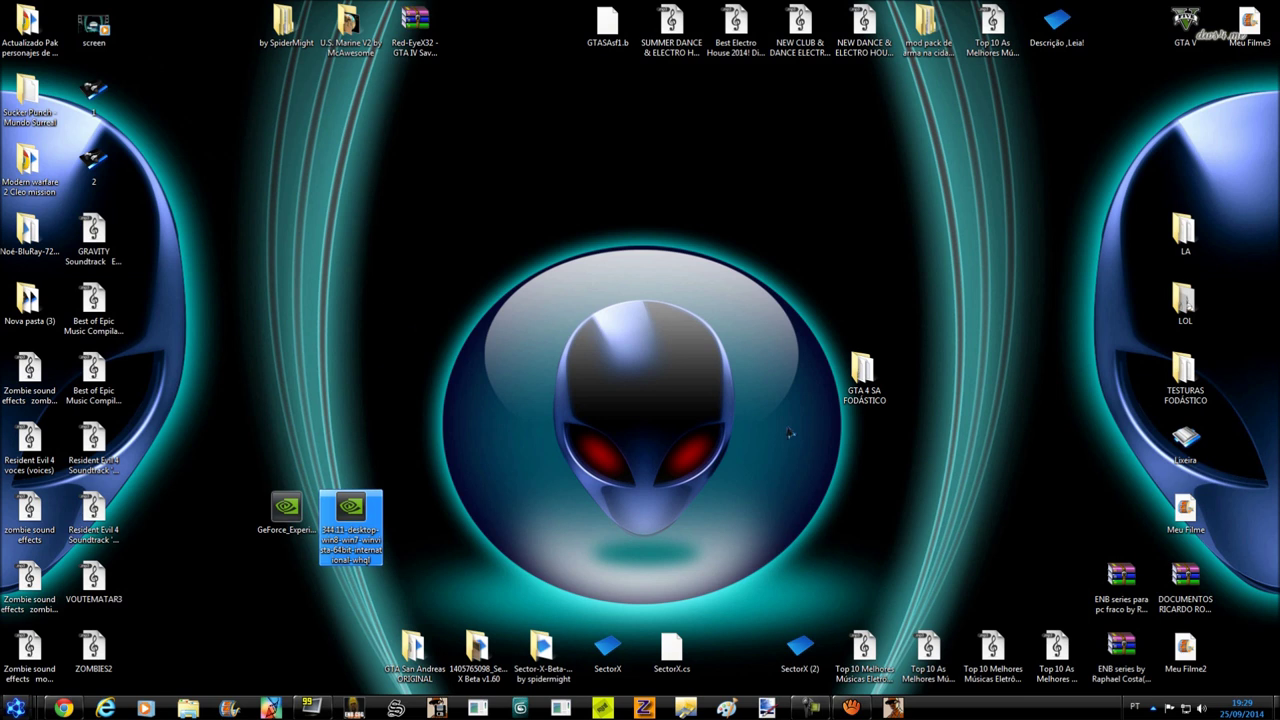
left_click(864, 378)
mouse_move(878, 668)
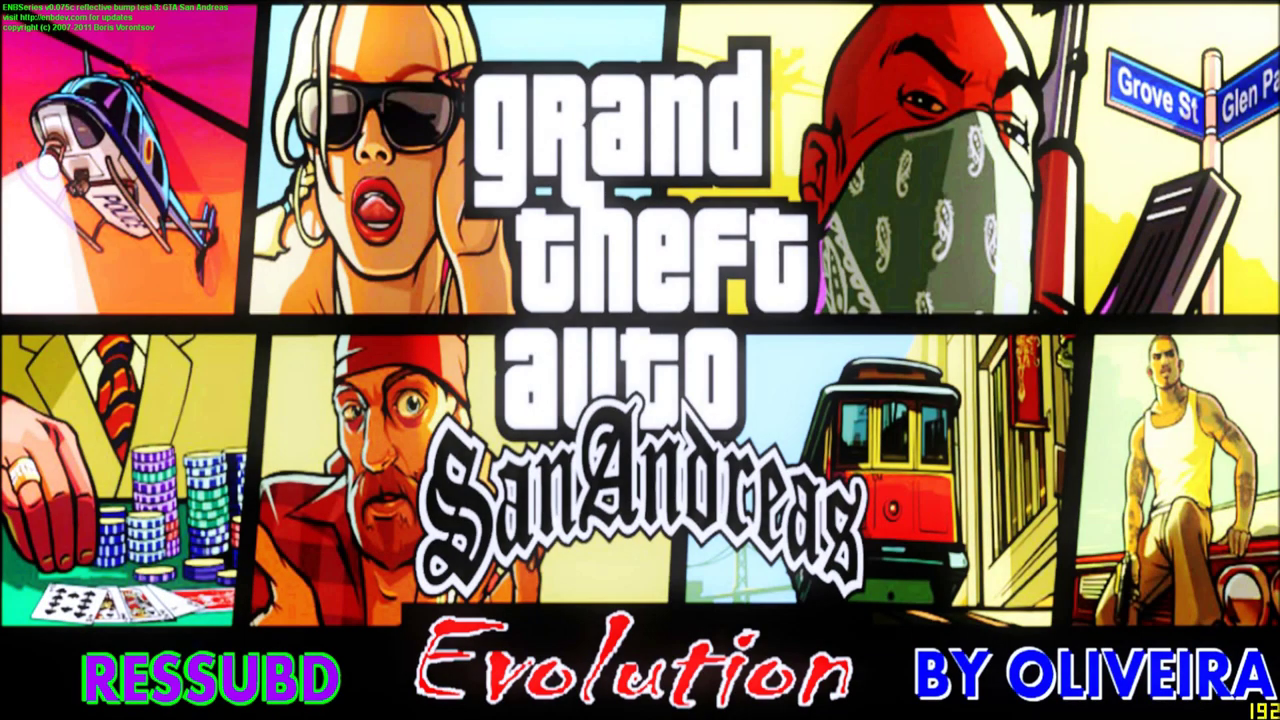
Go through the GTA San Andreas game menu and start a game to test that it runs
key("Return")
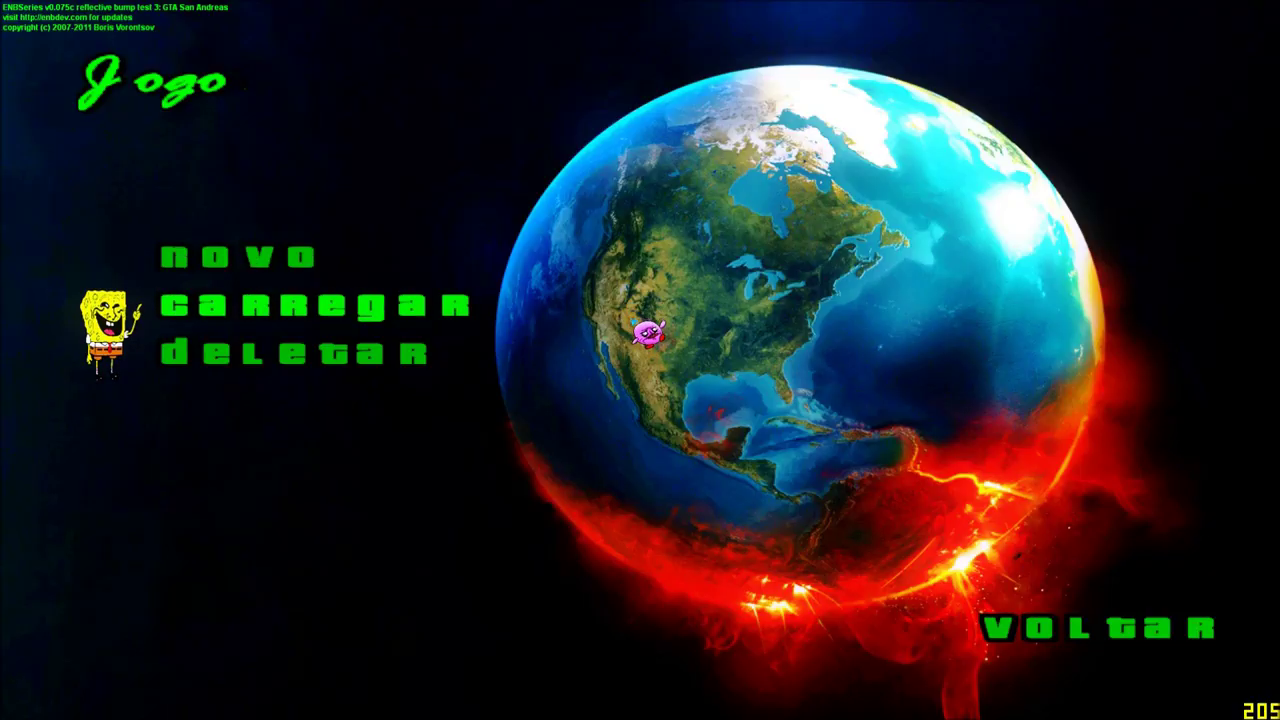
key("Return")
key("Down")
key("Down")
key("Down")
key("Return")
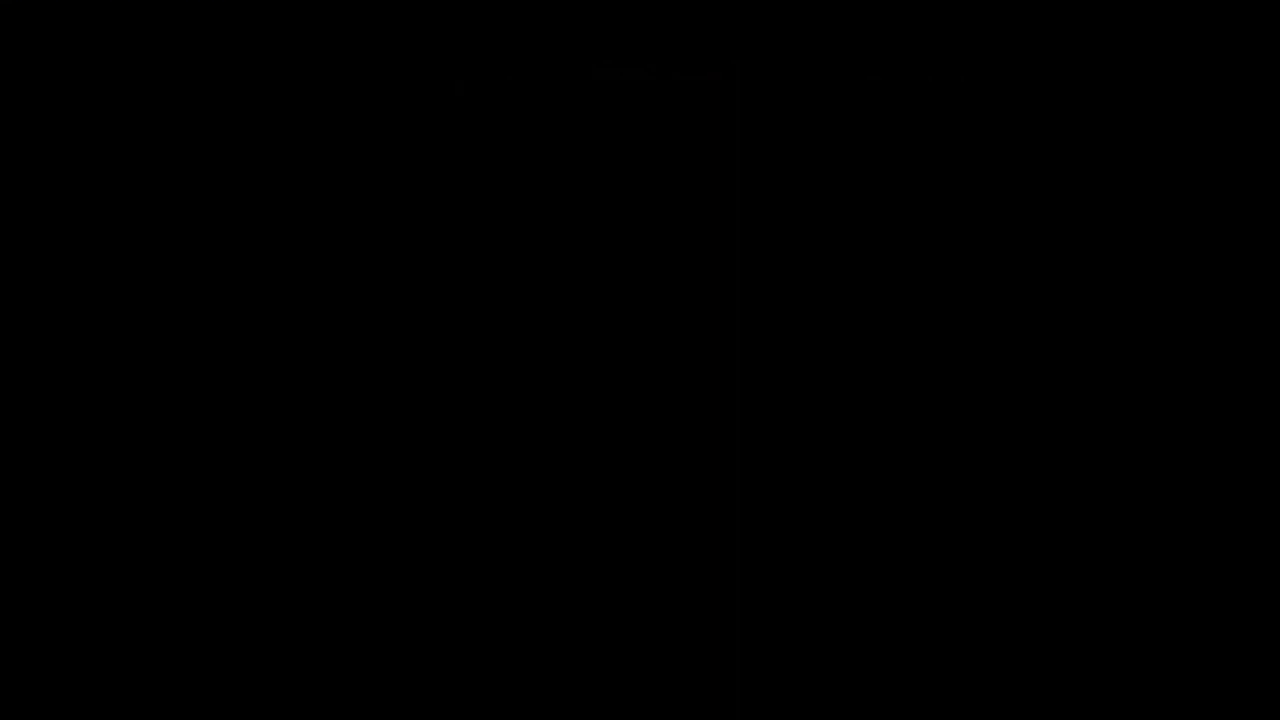
End the gta_sa.exe process from Task Manager and close Task Manager
key("ctrl+shift+Escape")
left_click(250, 343)
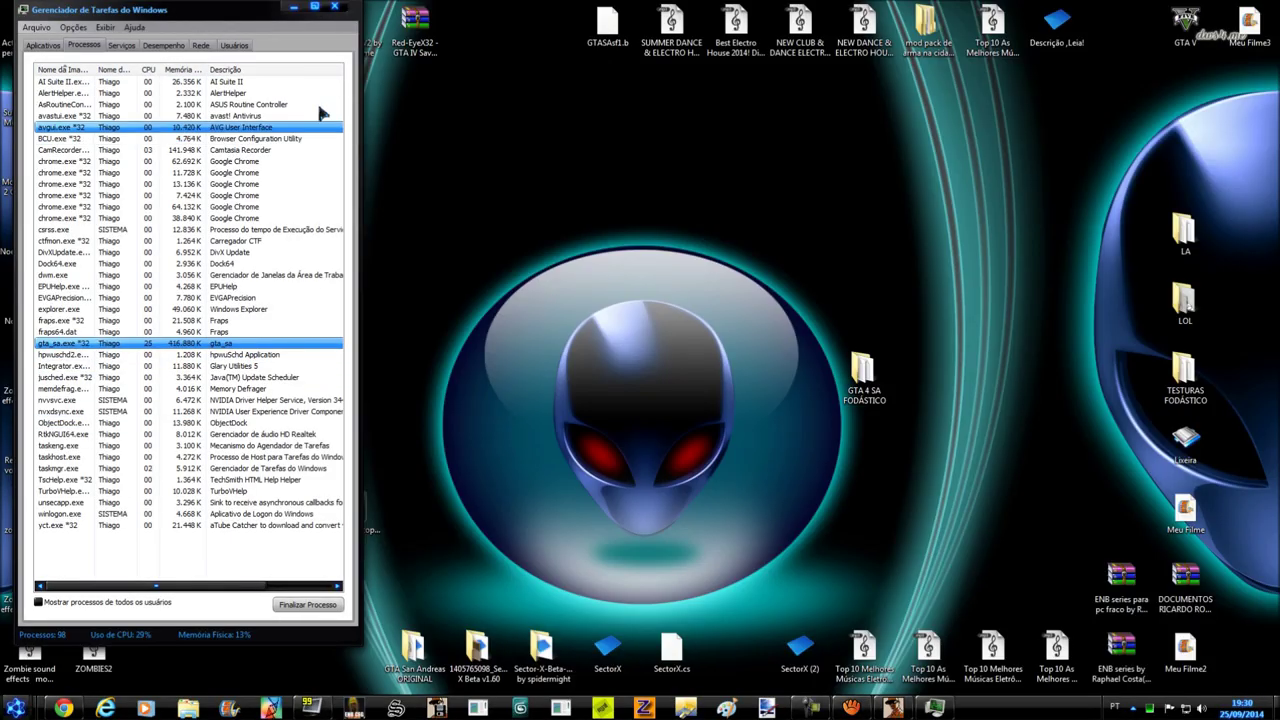
left_click(334, 7)
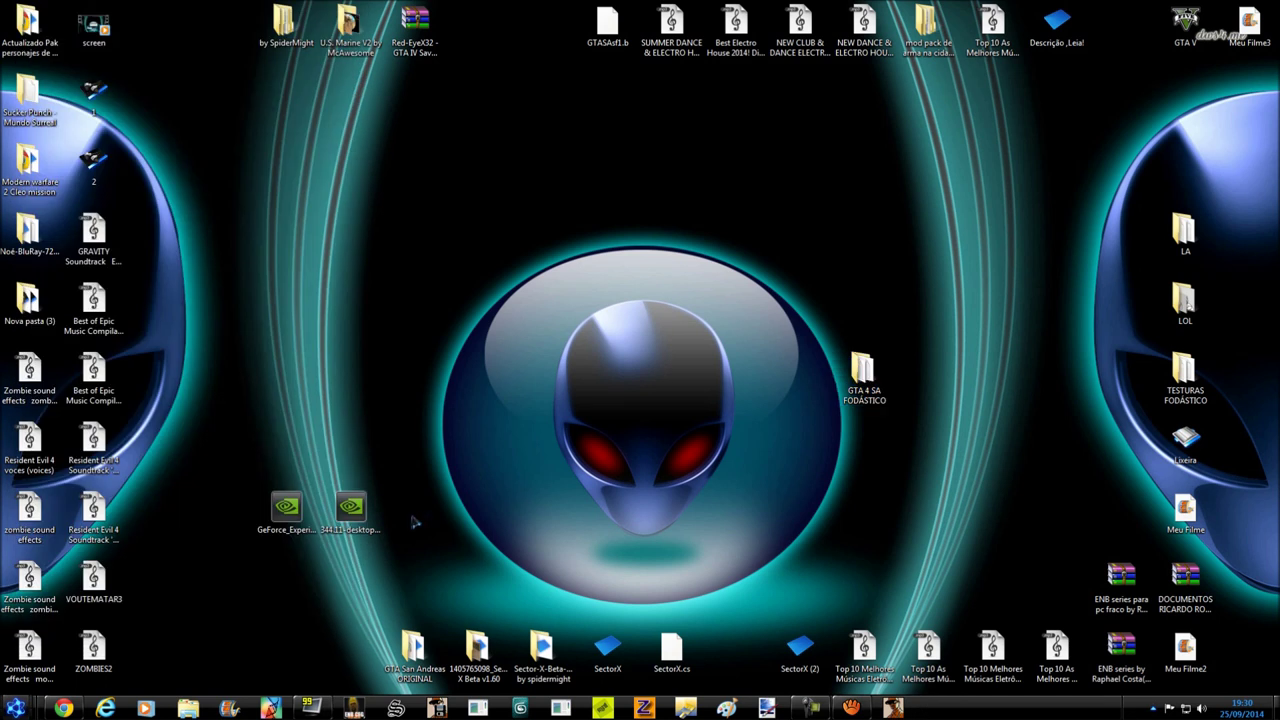
Switch to Chrome, look through the GeForce Experience download page and its release highlights, and close the browser
left_click(296, 515)
left_click(63, 707)
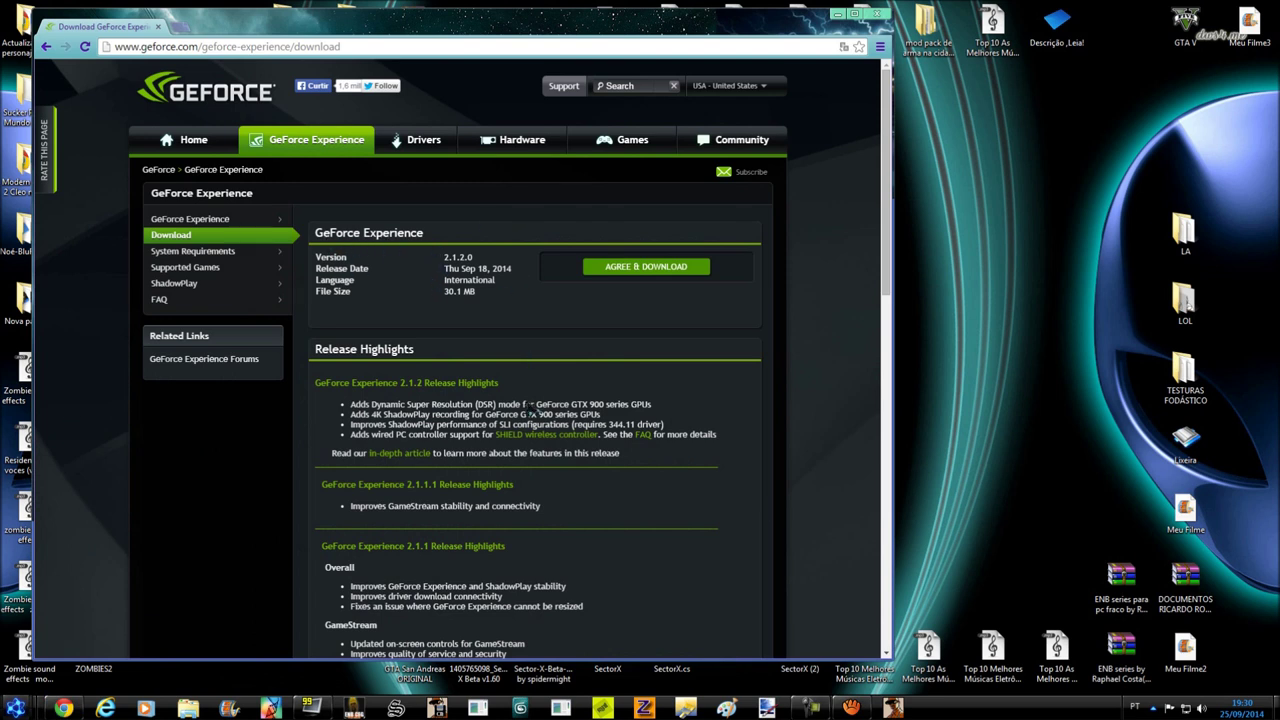
scroll(785, 536, "down", 3)
scroll(785, 536, "down", 10)
scroll(793, 527, "up", 15)
left_click(877, 15)
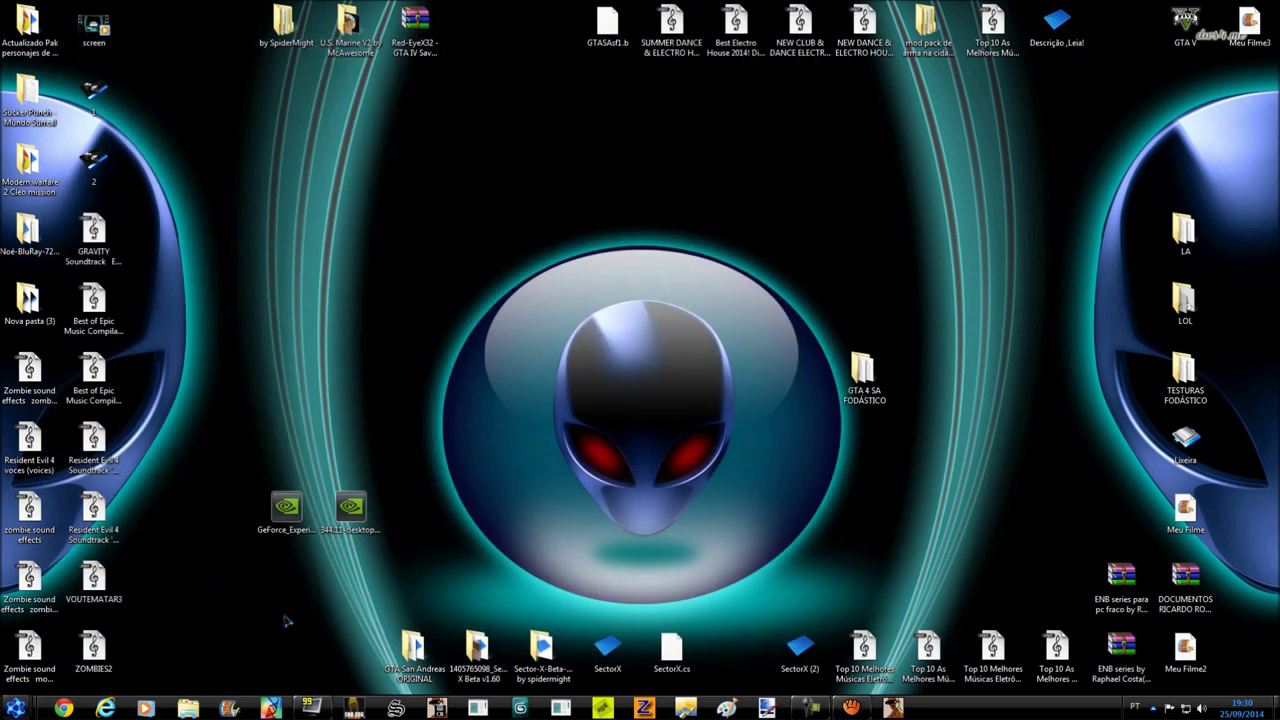
Open the NVIDIA Control Panel, review the program-specific 3D settings for Grand Theft Auto: San Andreas, and close it
mouse_move(555, 680)
right_click(645, 325)
left_click(700, 437)
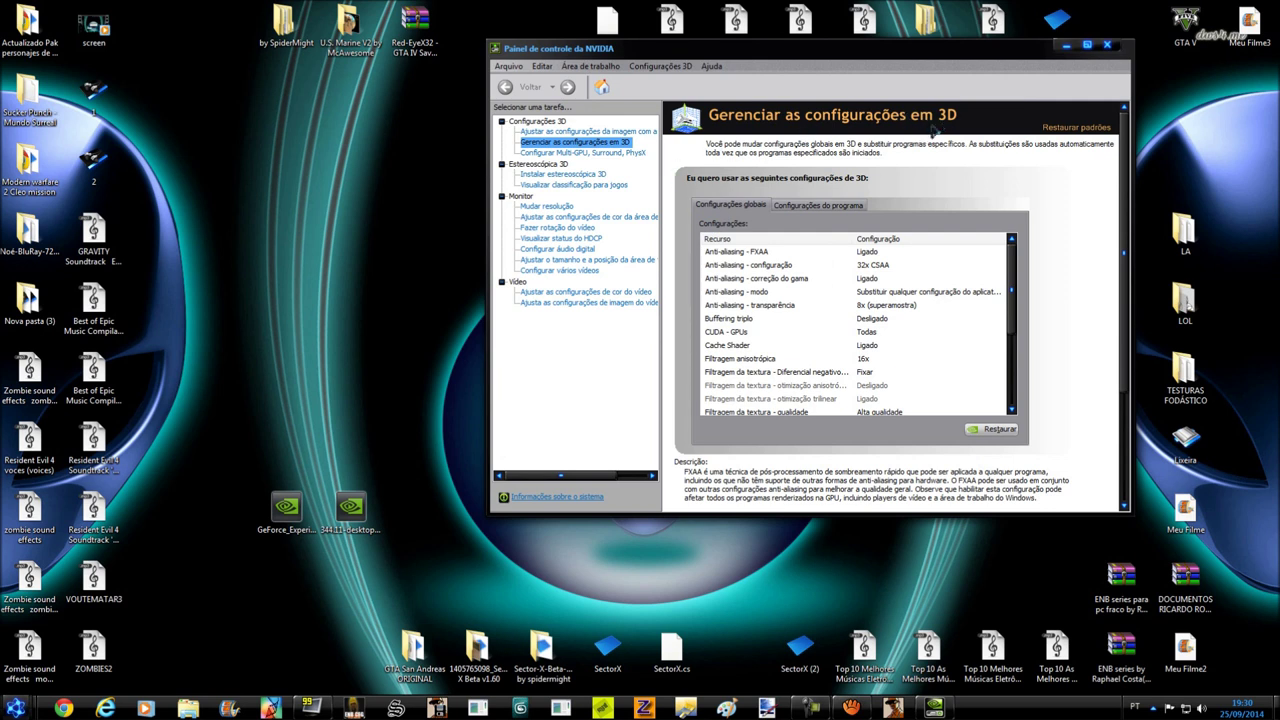
left_click(831, 207)
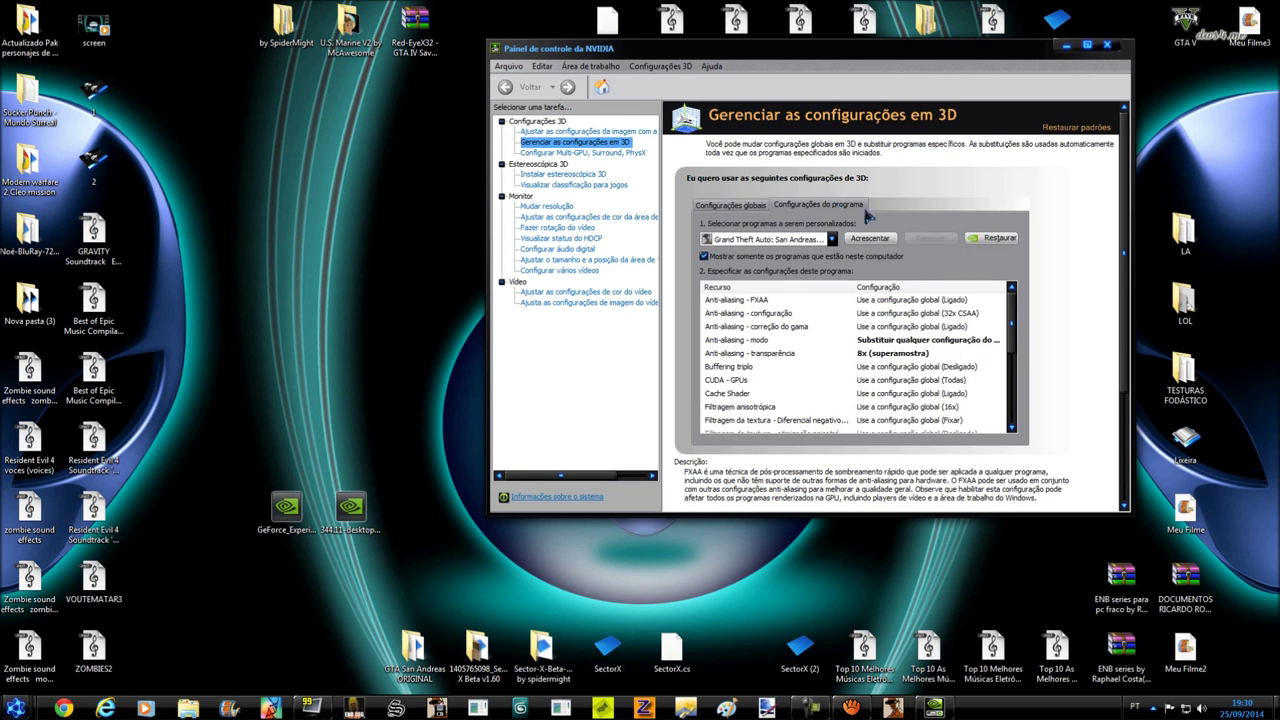
left_click_drag(1017, 326, 1020, 410)
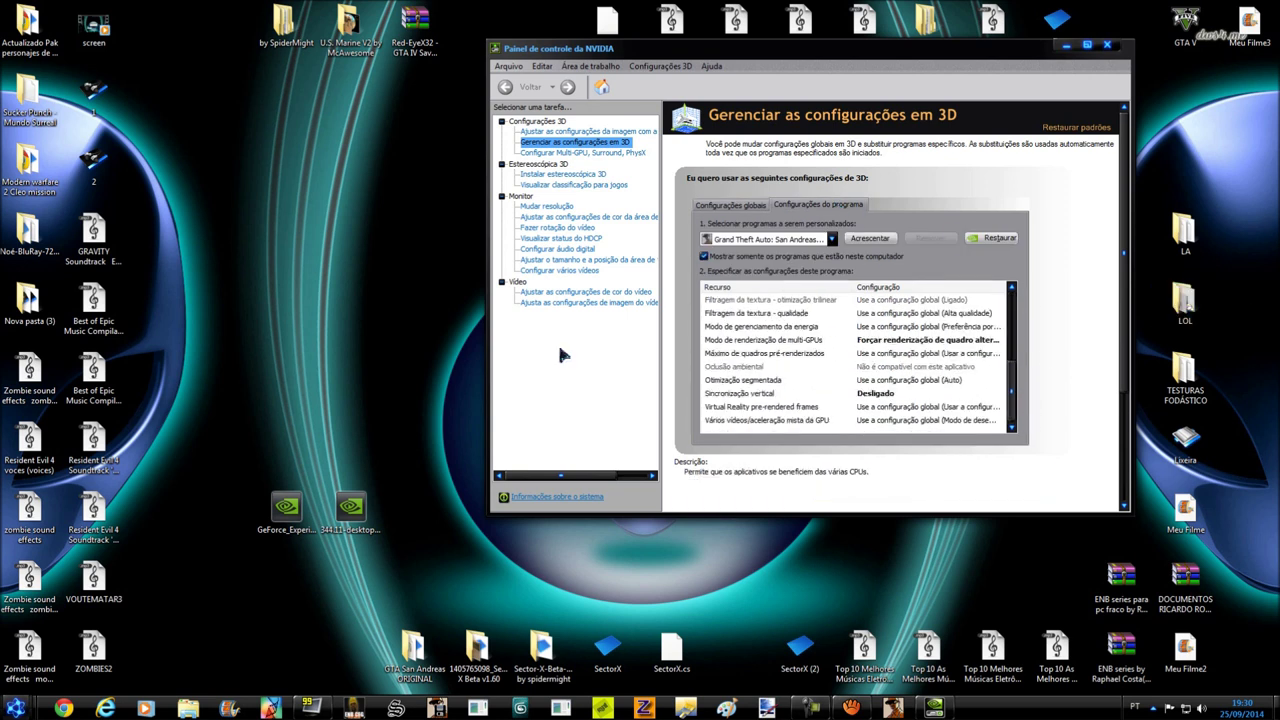
left_click(1107, 45)
Open the computer's system properties, view the Windows Experience Index component scores, and close the window
right_click(507, 354)
mouse_move(573, 365)
left_click(32, 700)
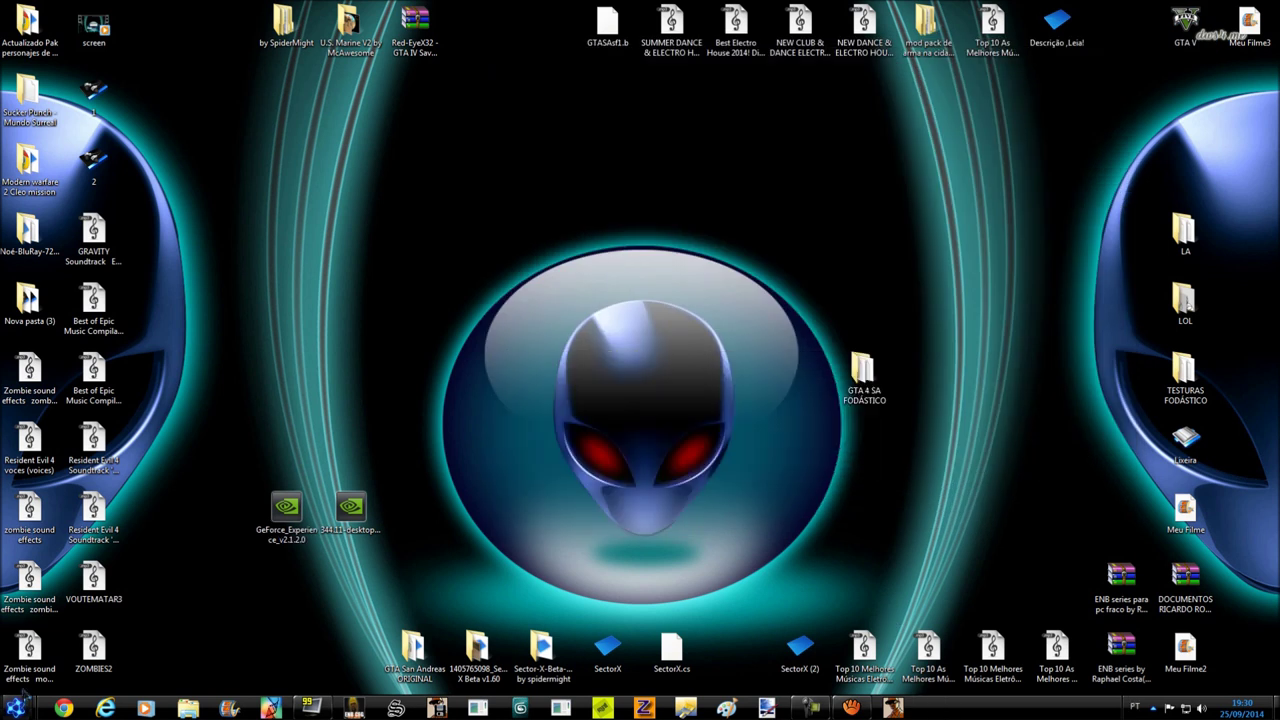
left_click(32, 700)
right_click(215, 520)
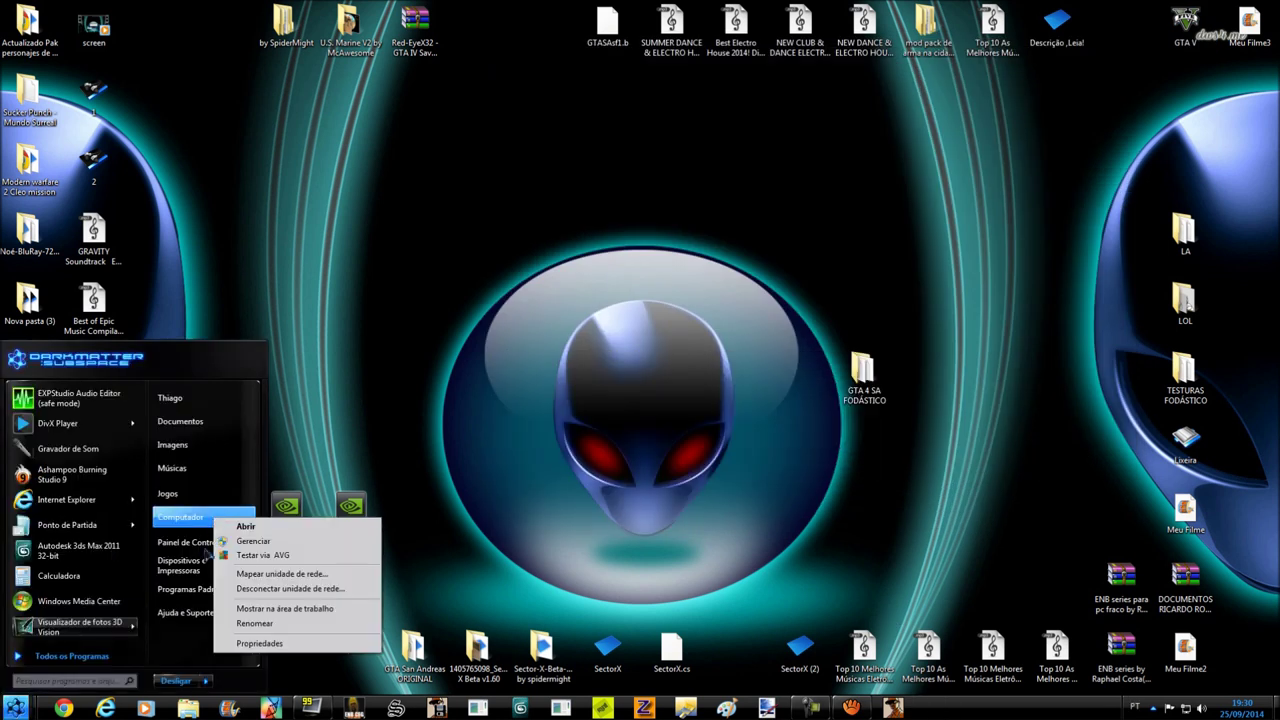
left_click(259, 643)
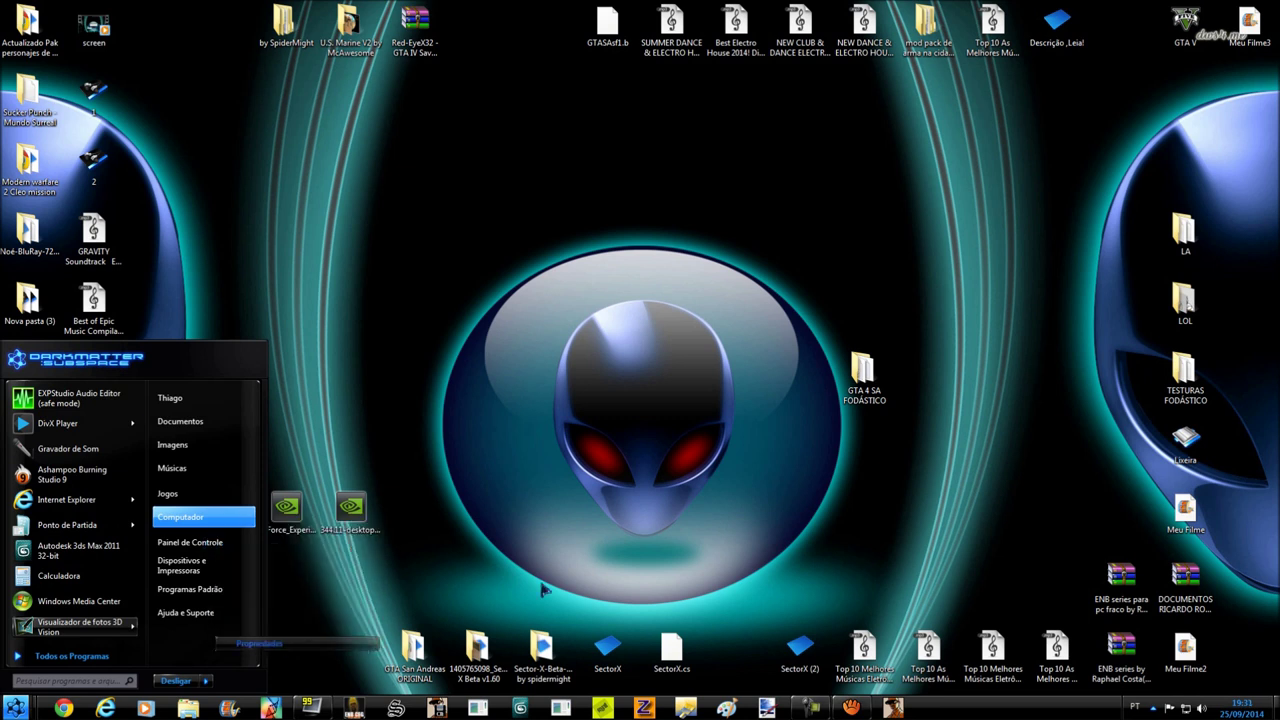
scroll(655, 437, "down", 3)
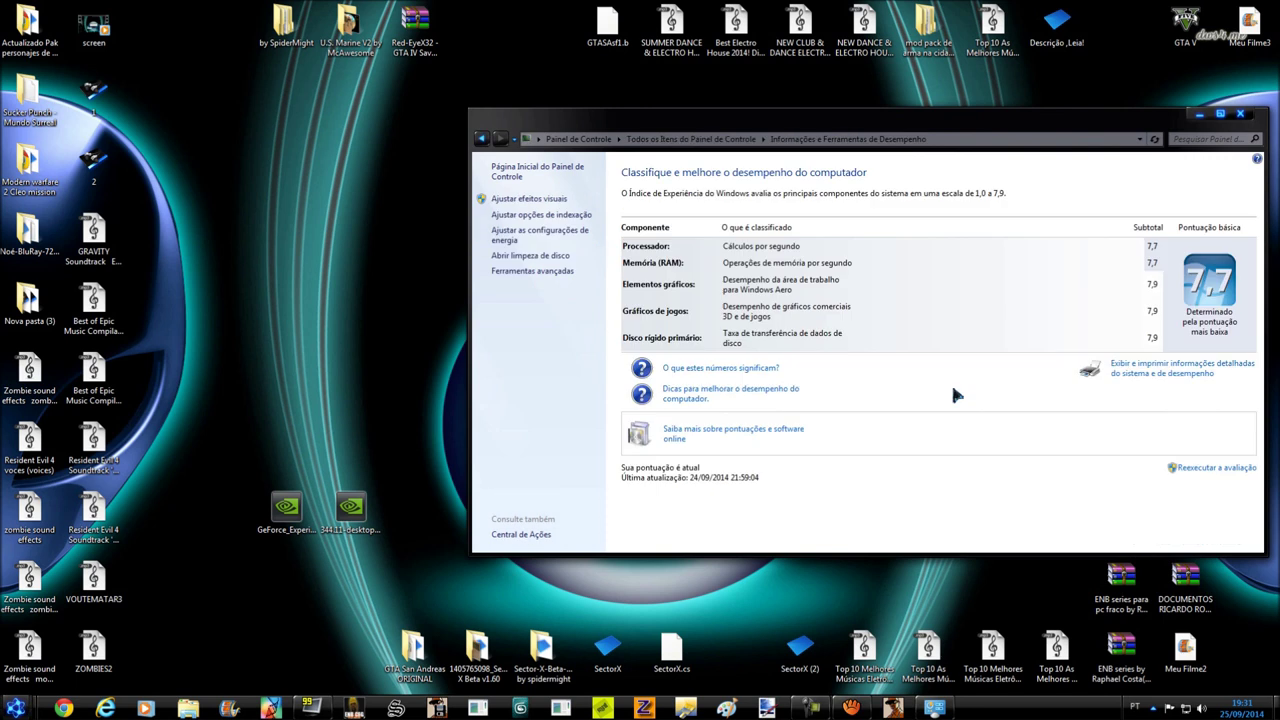
left_click(1247, 115)
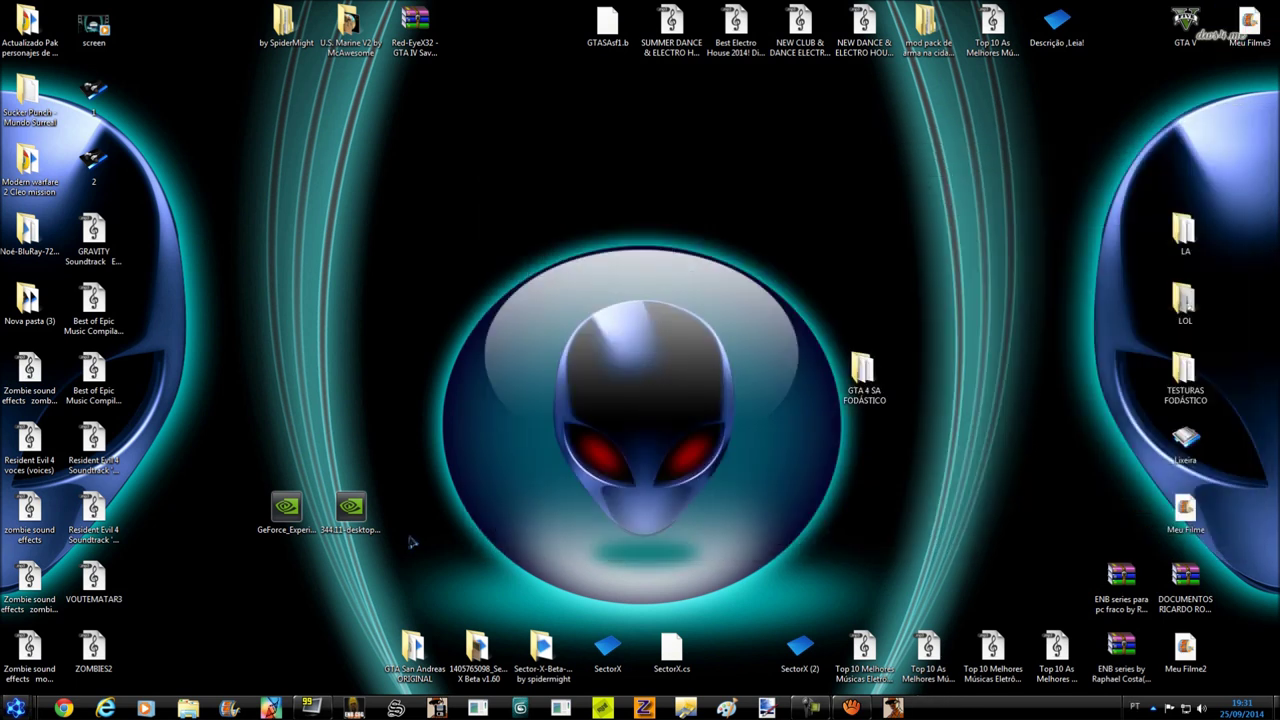